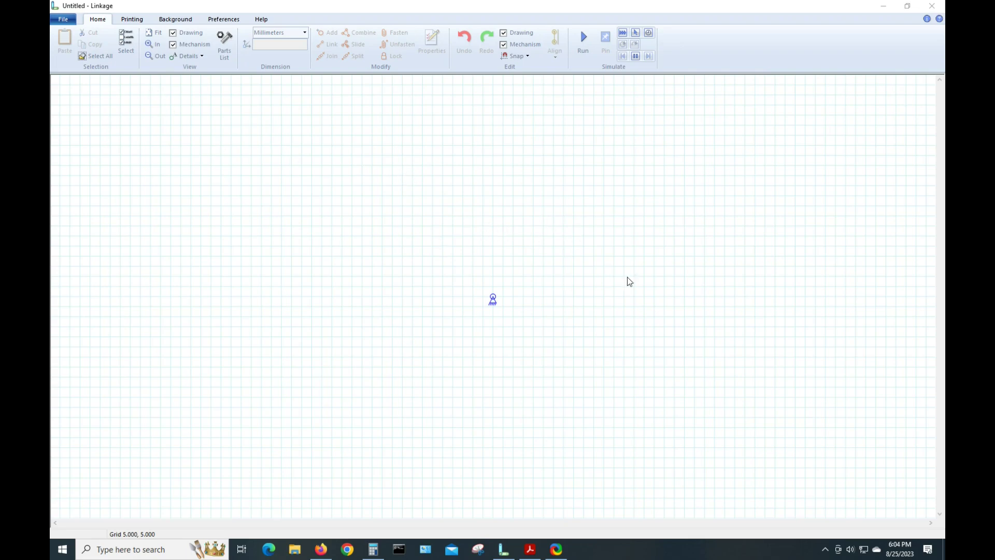
# - Delete the default anchor and switch the grid to custom settings with 5.000 horizontal and vertical spacing
pyautogui.click(493, 298)
pyautogui.press('Delete')
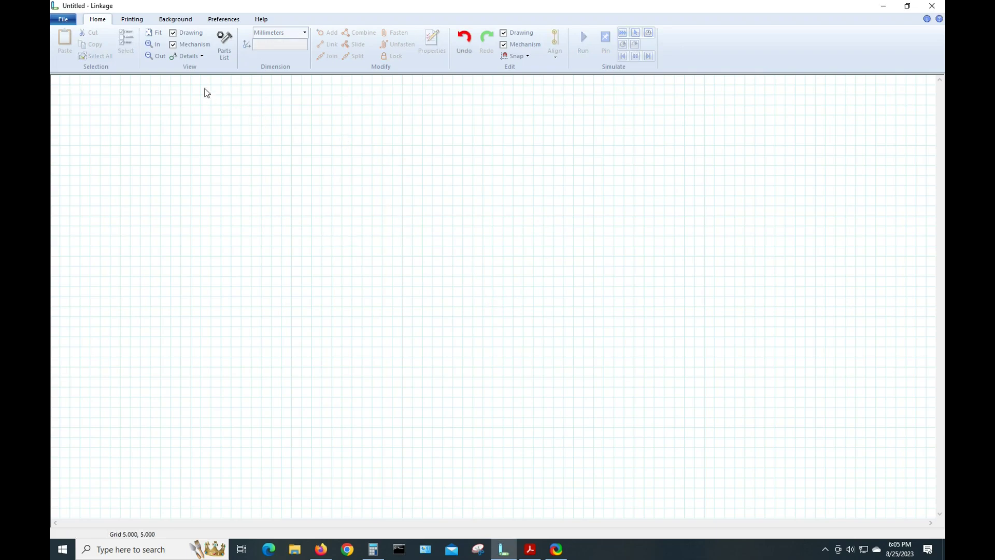
pyautogui.click(199, 58)
pyautogui.click(193, 117)
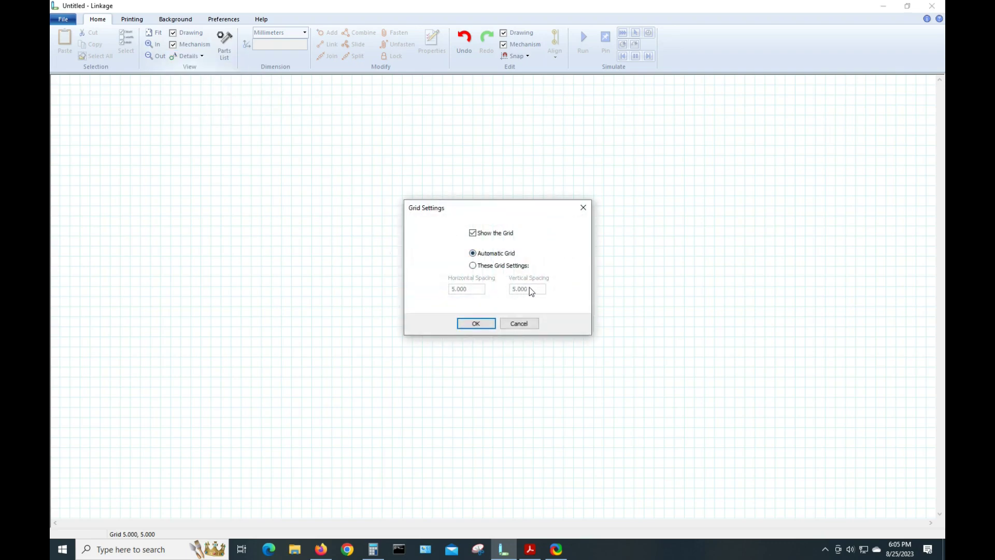
pyautogui.click(473, 267)
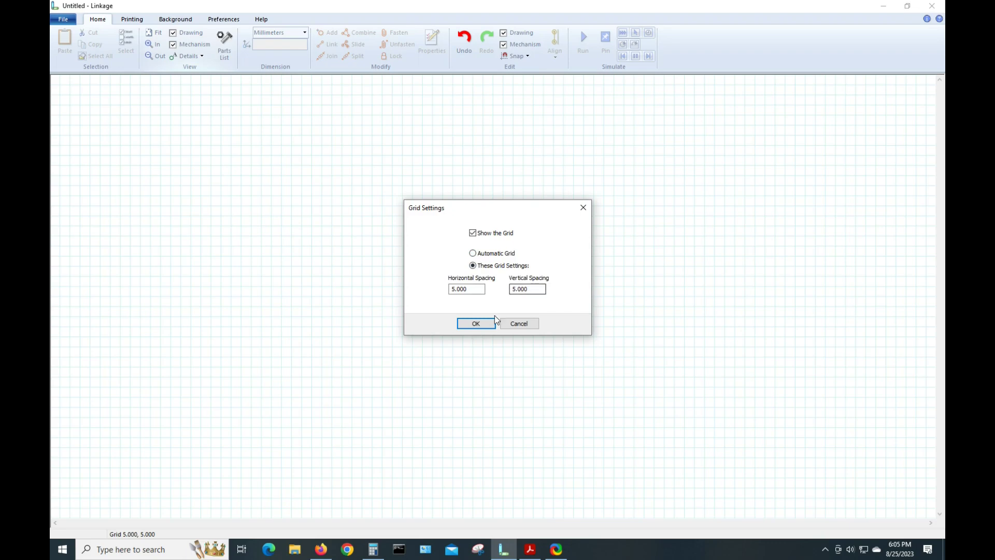
pyautogui.click(475, 324)
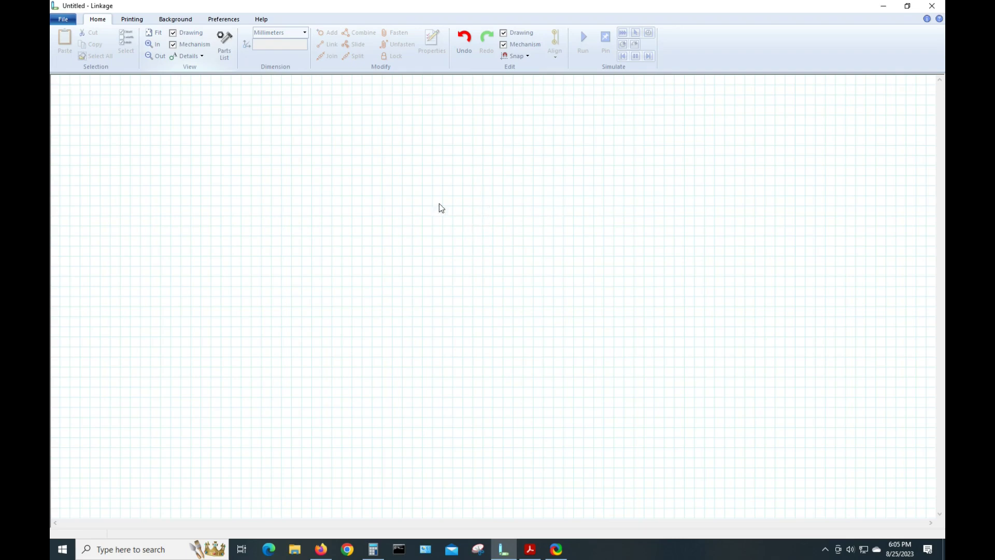
# - Add a gear in the upper right area of the drawing and try to run the simulation
pyautogui.rightClick(593, 187)
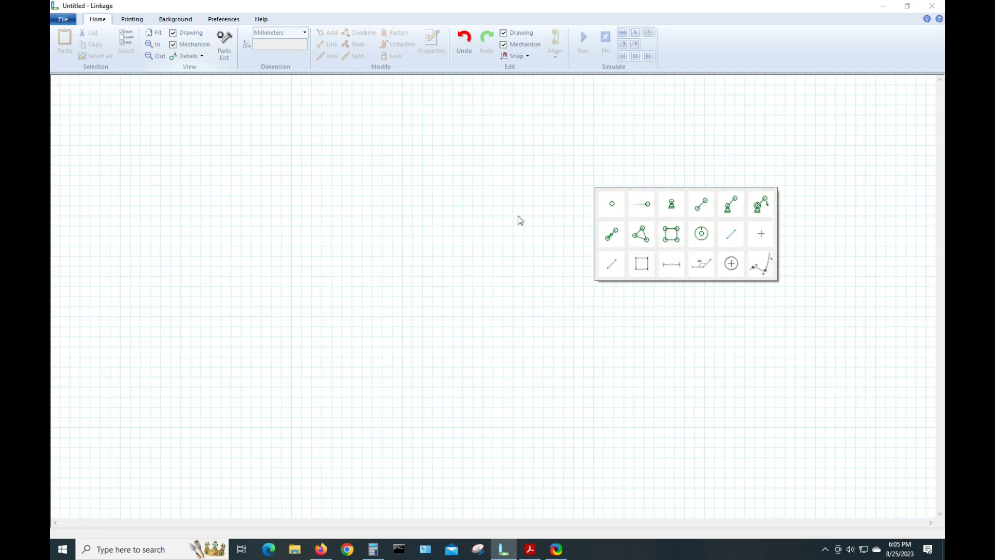
pyautogui.click(702, 234)
pyautogui.click(590, 262)
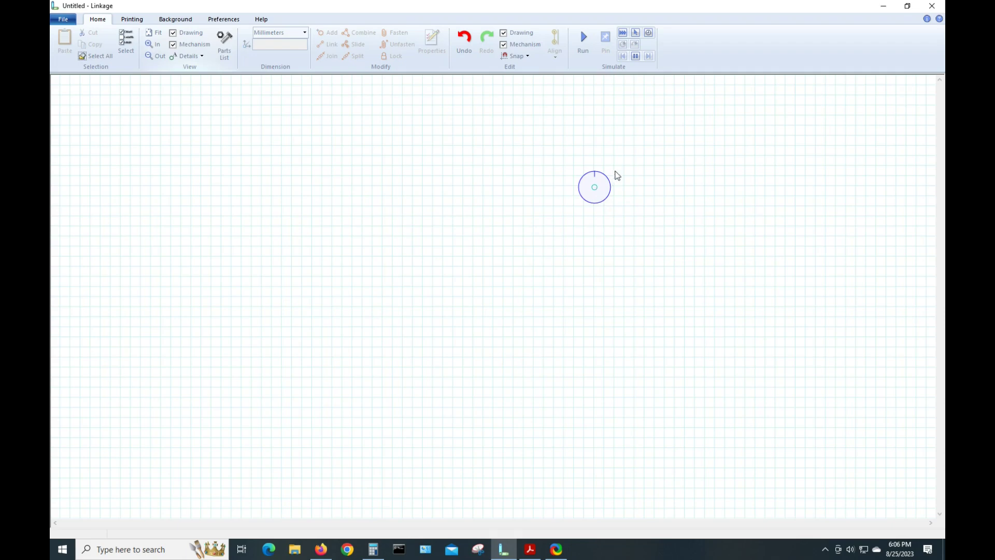
pyautogui.click(581, 43)
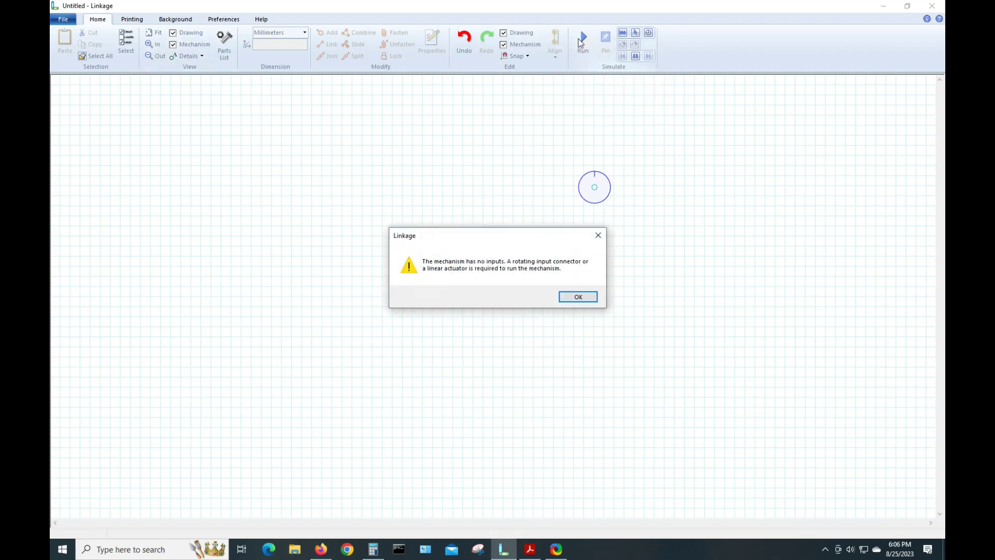
pyautogui.click(571, 294)
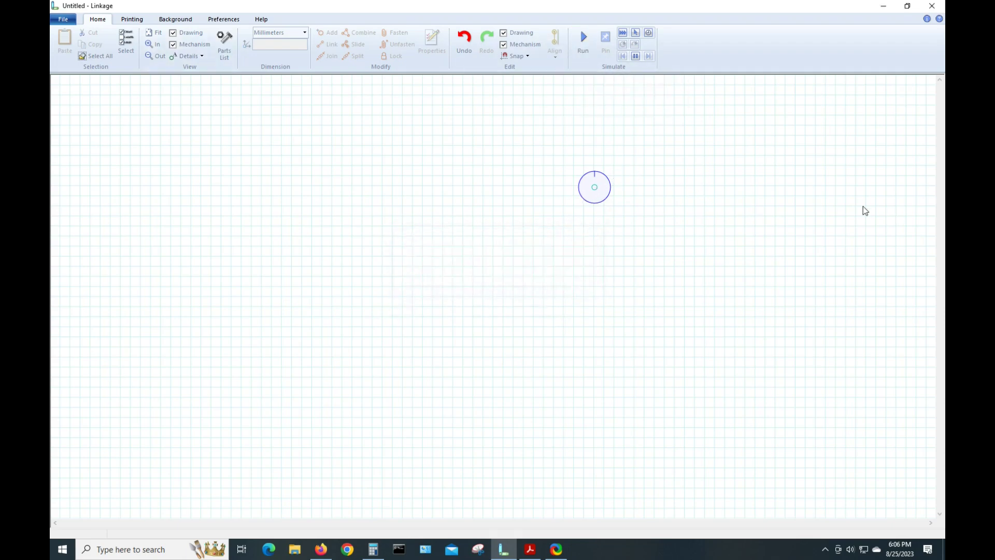
# - Make the gear's centre connector a clockwise rotating input anchor at 15 RPM, then test-run and stop the simulation
pyautogui.click(597, 192)
pyautogui.rightClick(597, 193)
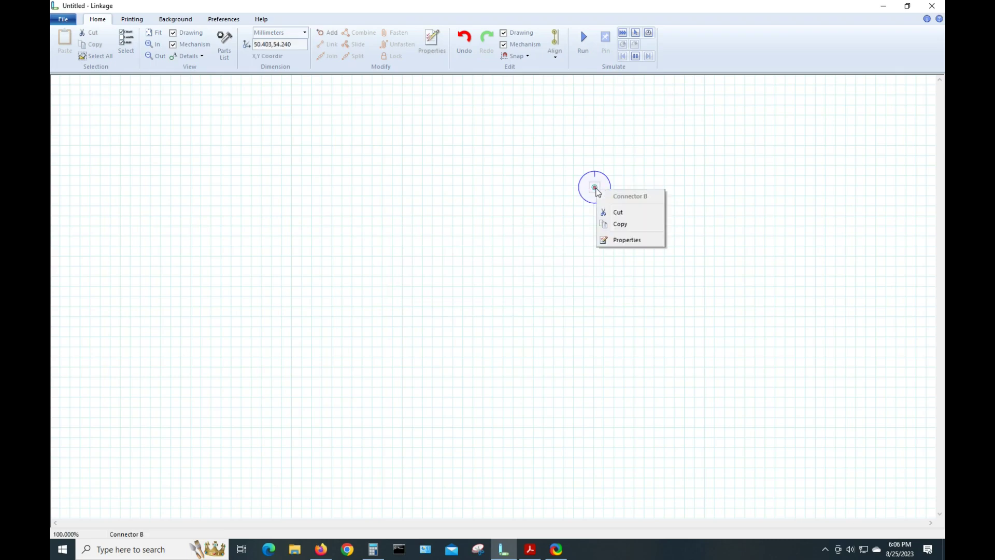
pyautogui.click(642, 239)
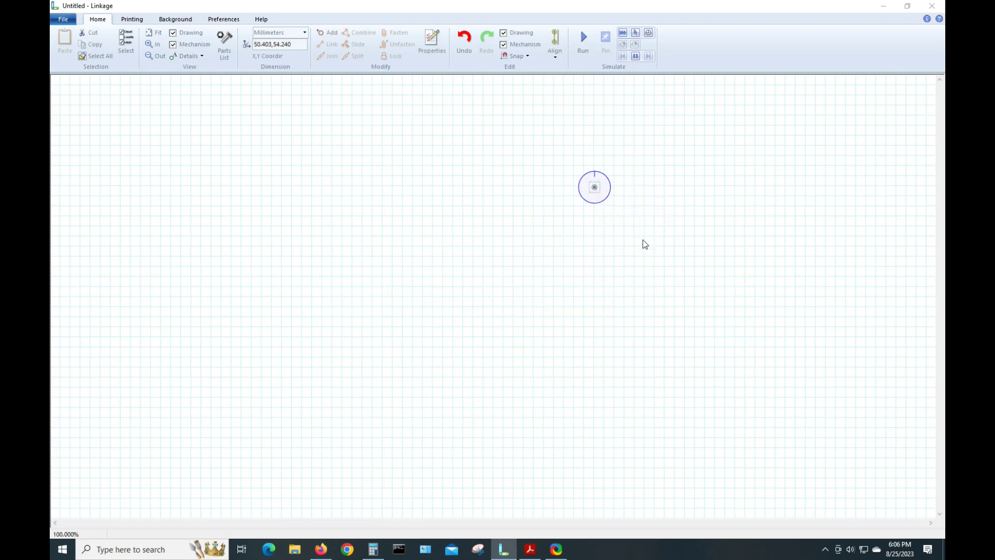
pyautogui.click(444, 250)
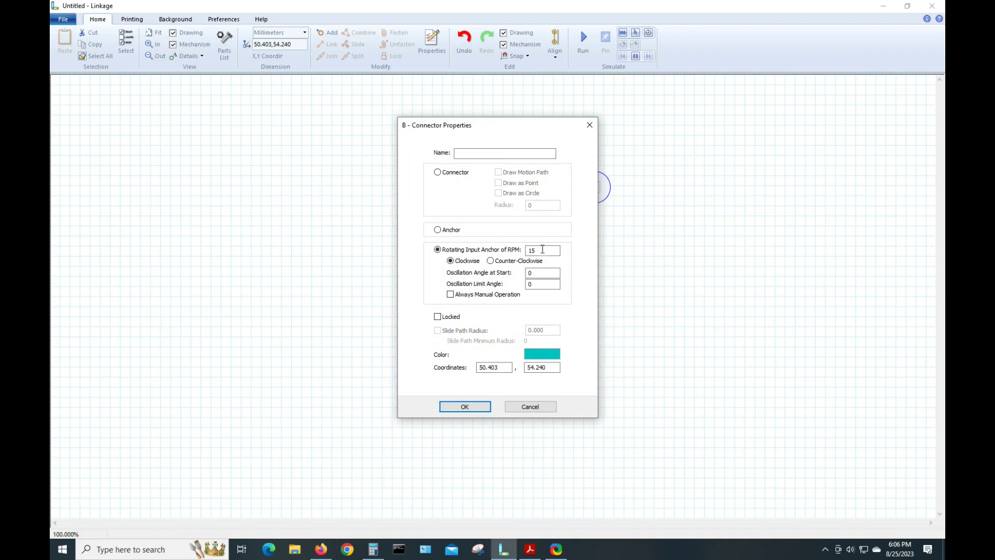
pyautogui.click(472, 407)
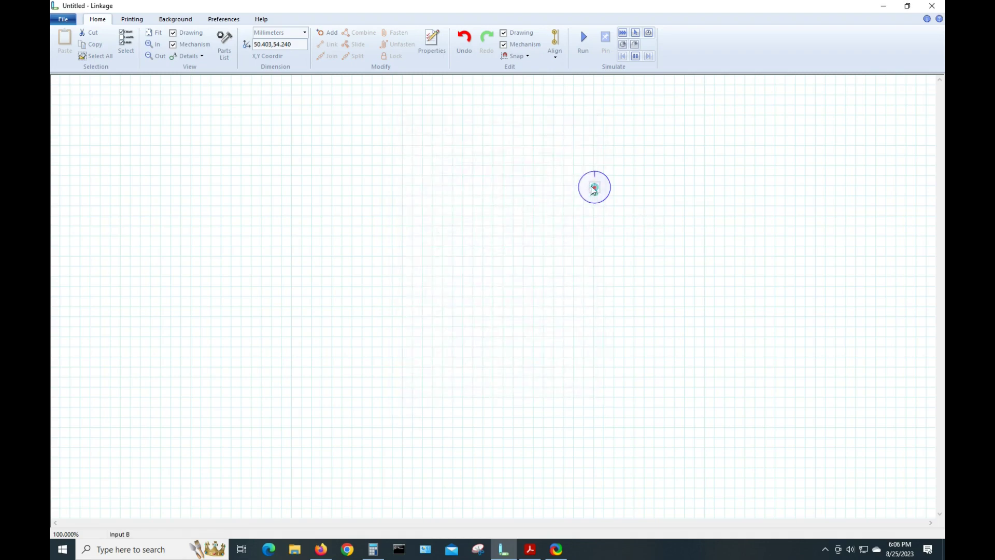
pyautogui.click(584, 46)
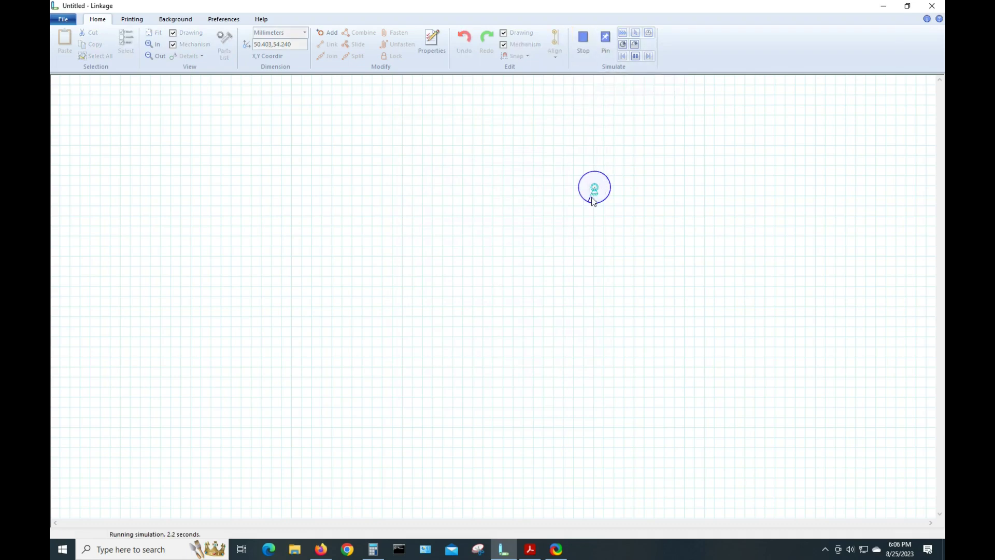
pyautogui.click(583, 38)
# - Nudge the gear slightly to the right and down on the grid, and deselect it
pyautogui.scroll(1, 608, 175)
pyautogui.scroll(3, 608, 175)
pyautogui.scroll(-2, 685, 193)
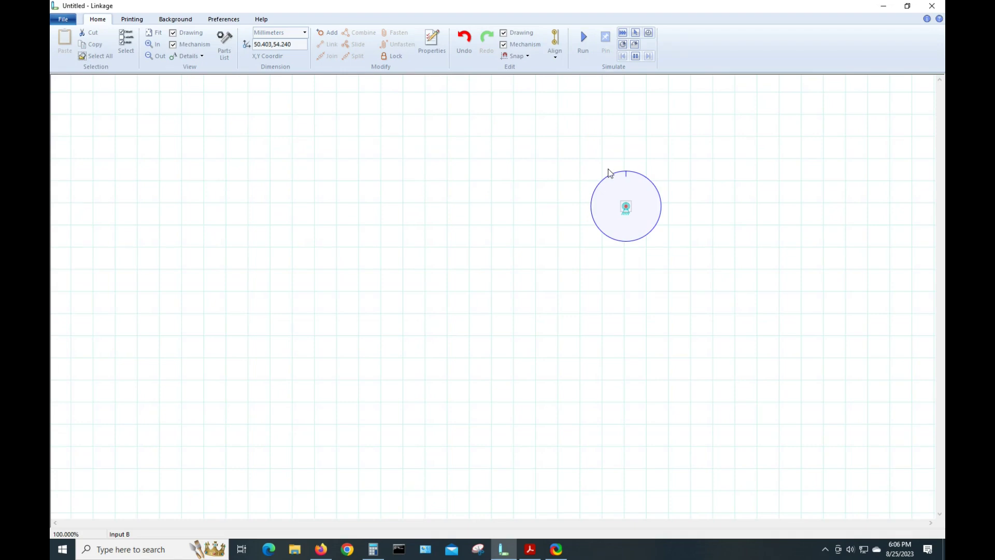
pyautogui.moveTo(661, 203); pyautogui.dragTo(659, 238)
pyautogui.click(699, 238)
pyautogui.click(686, 250)
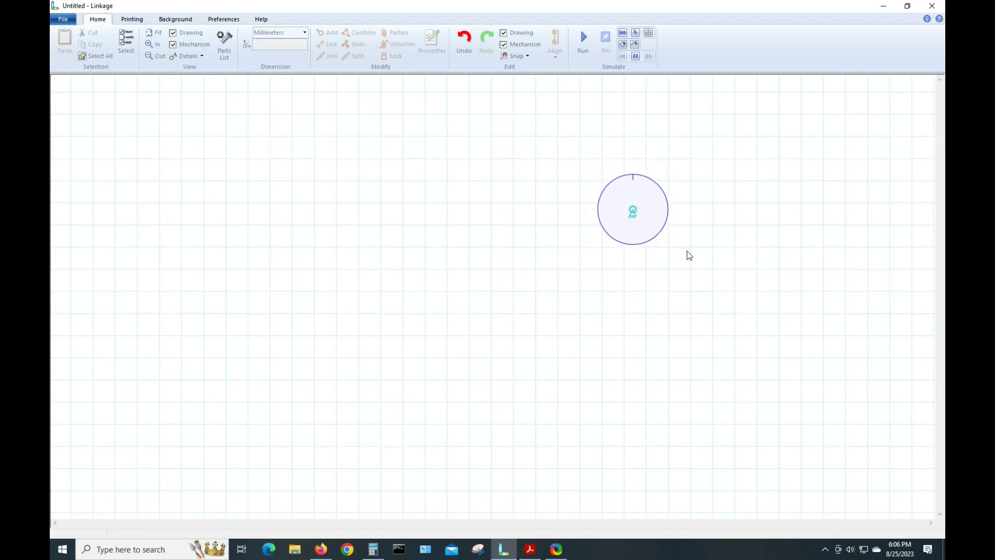
# - Add a second gear just to the right of the first one
pyautogui.rightClick(718, 207)
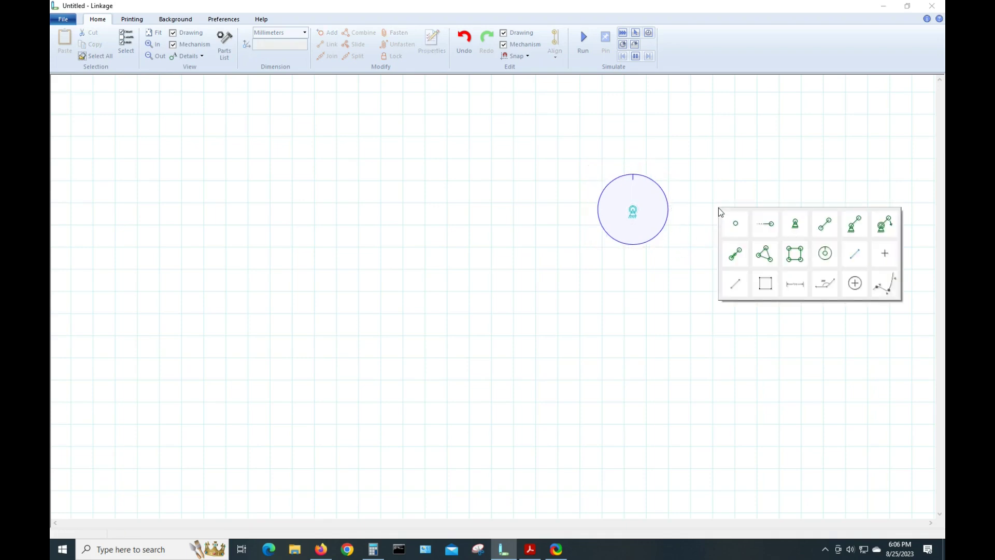
pyautogui.click(824, 253)
pyautogui.click(784, 291)
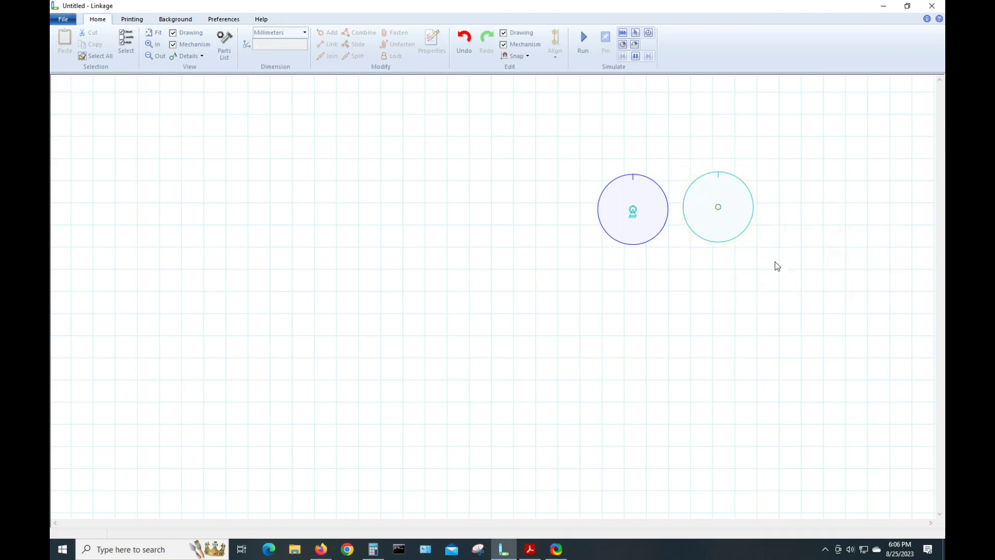
# - Change the second gear's centre connector to an anchor, then test-run and stop the simulation
pyautogui.click(719, 207)
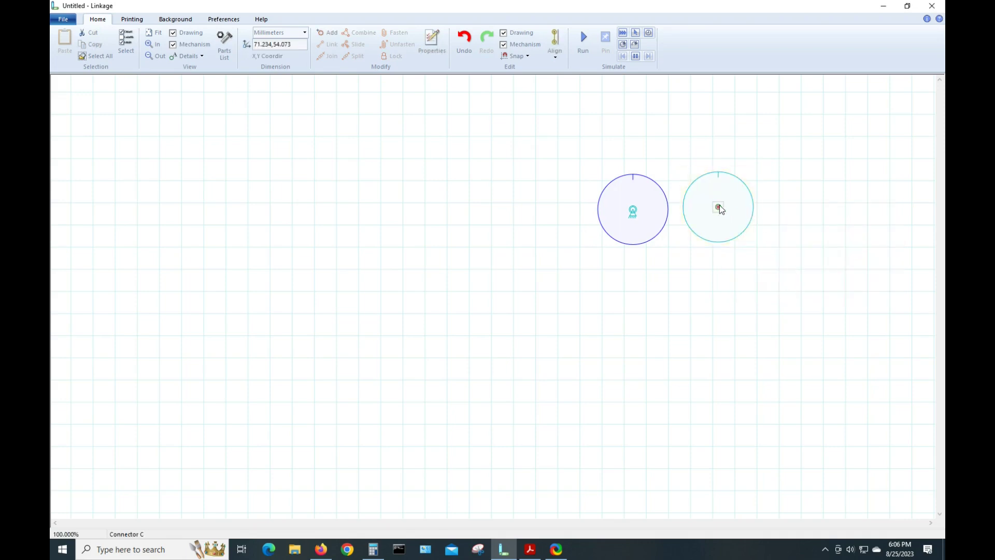
pyautogui.rightClick(719, 207)
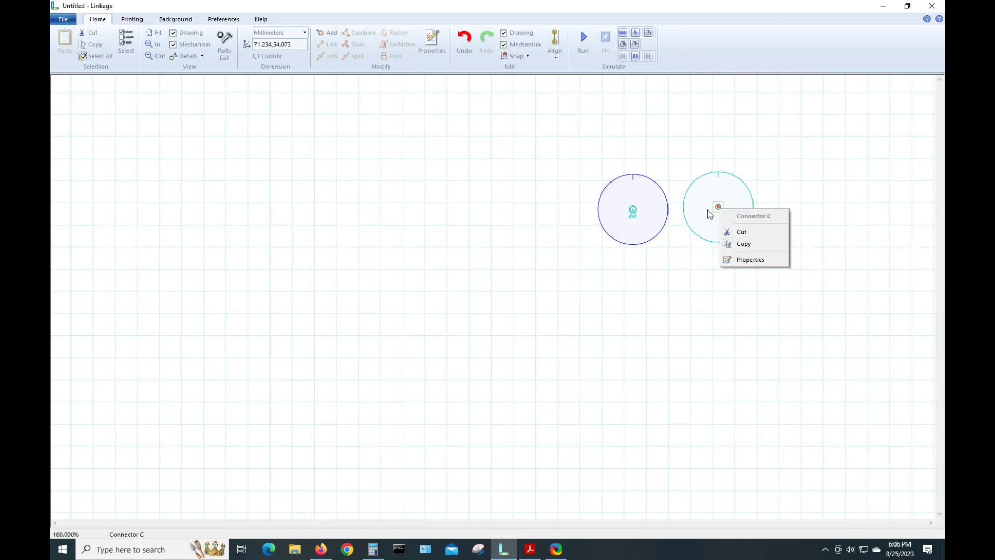
pyautogui.click(746, 260)
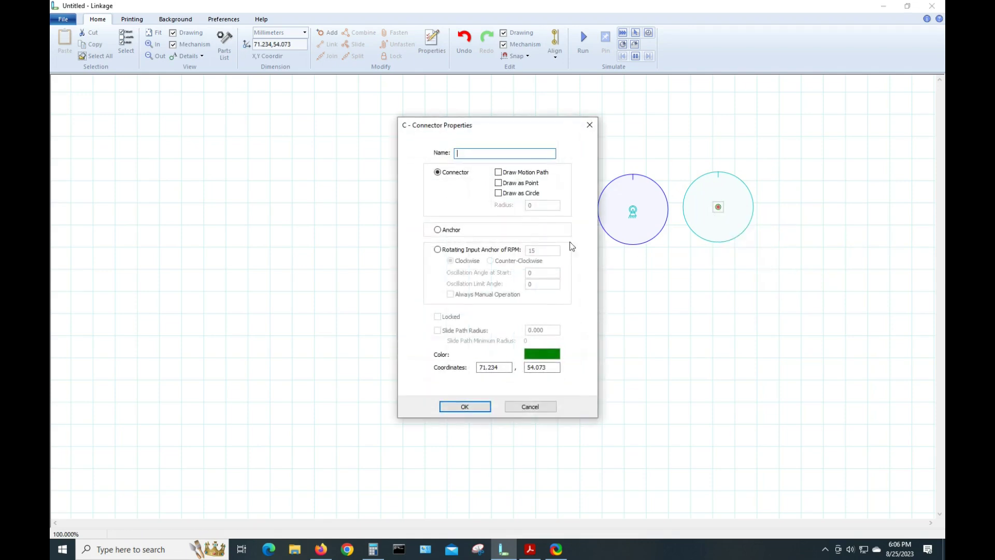
pyautogui.click(438, 230)
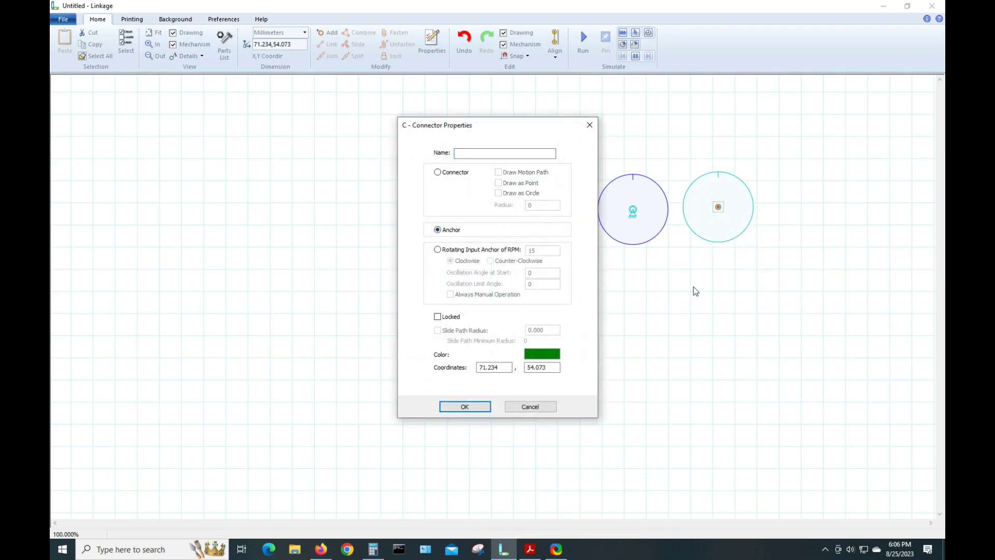
pyautogui.click(456, 407)
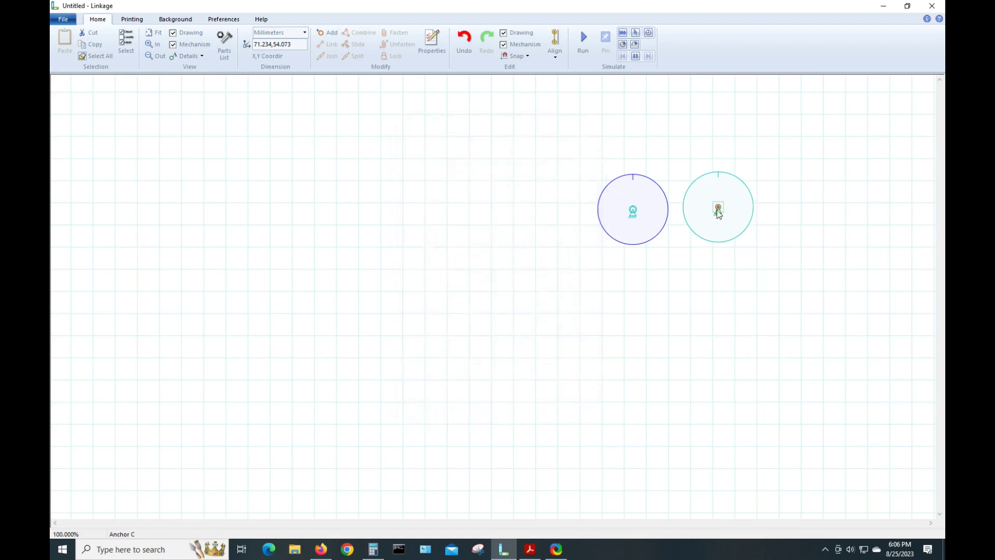
pyautogui.click(585, 48)
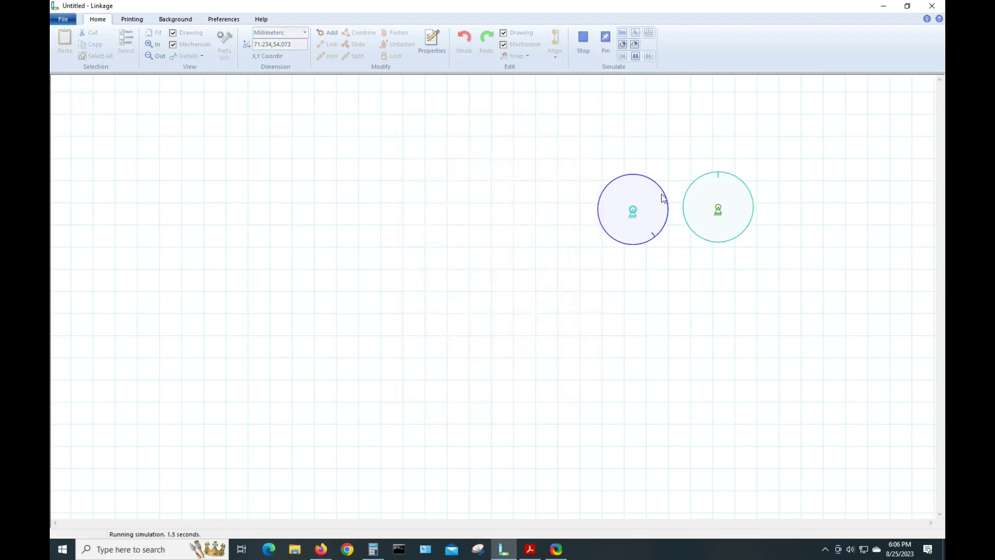
pyautogui.click(583, 43)
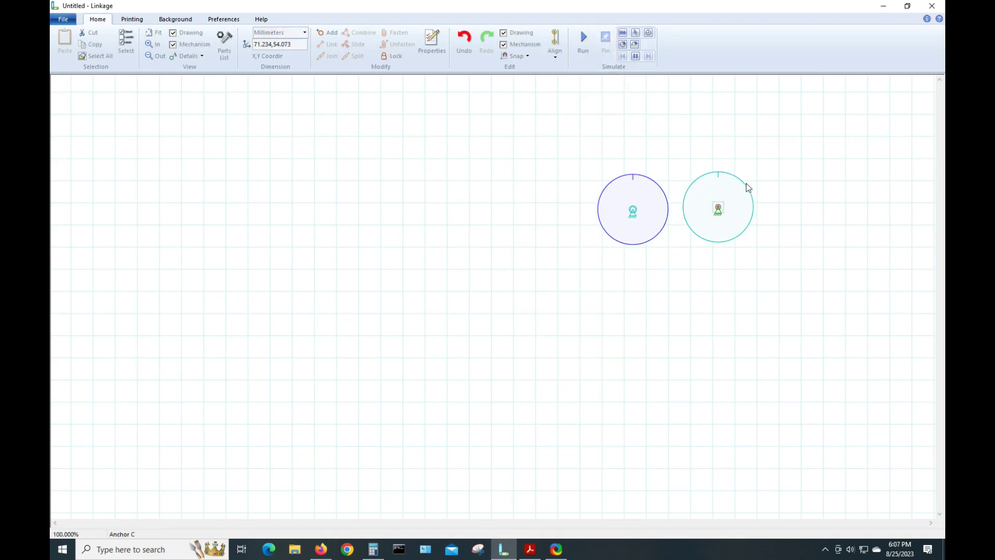
# - Mesh the two gears as a gear set of type Gears with a 1:1 ratio
pyautogui.click(703, 242)
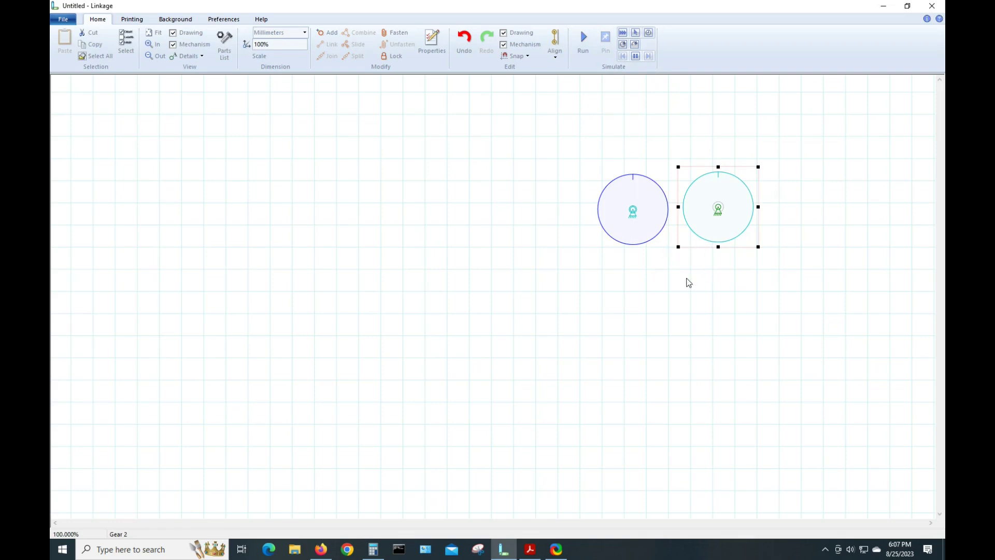
pyautogui.keyDown('shift'); pyautogui.click(644, 244); pyautogui.keyUp('shift')
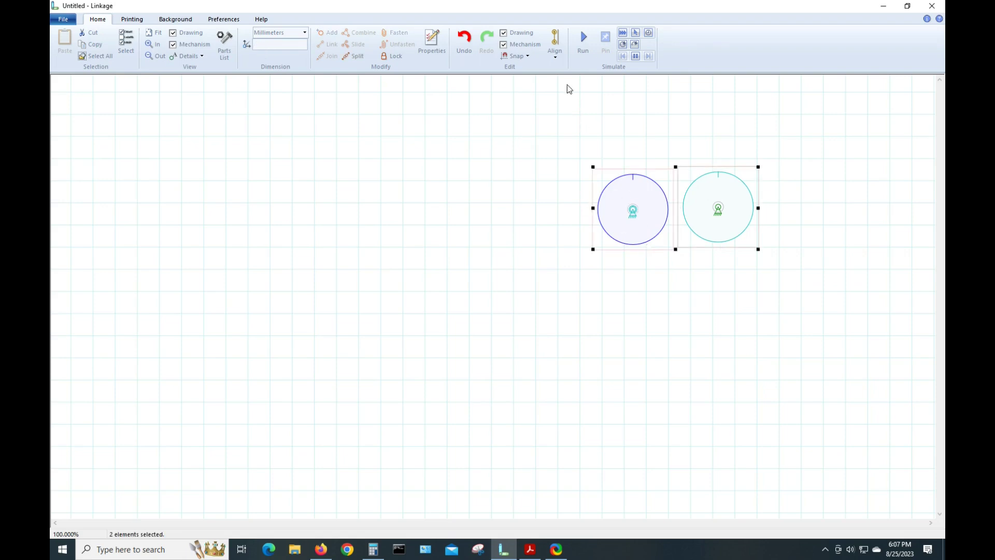
pyautogui.click(555, 53)
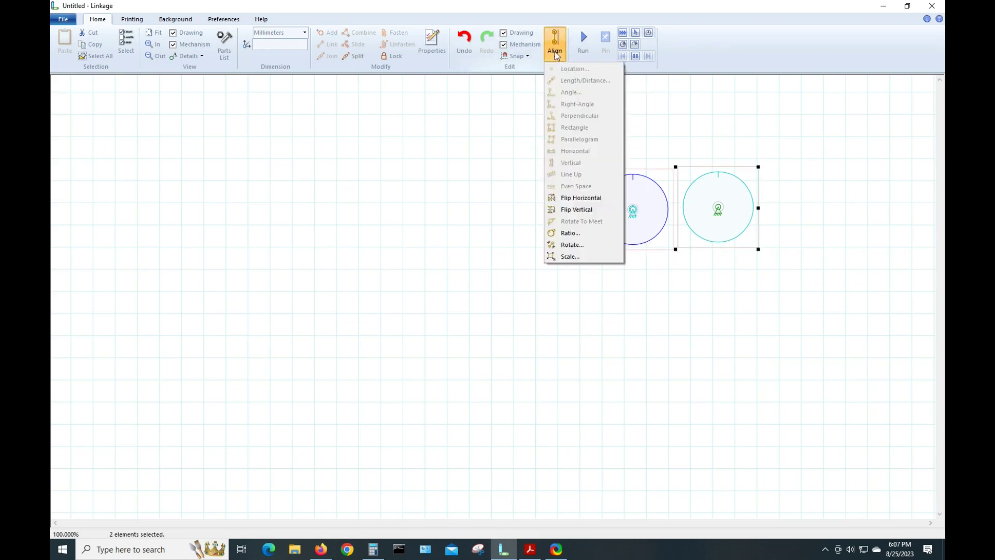
pyautogui.click(568, 234)
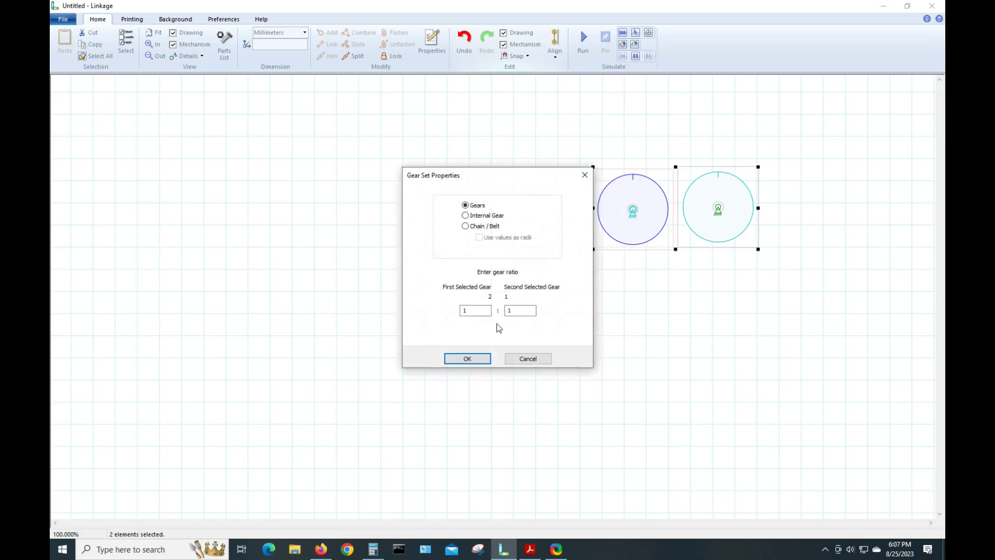
pyautogui.click(478, 359)
pyautogui.click(682, 311)
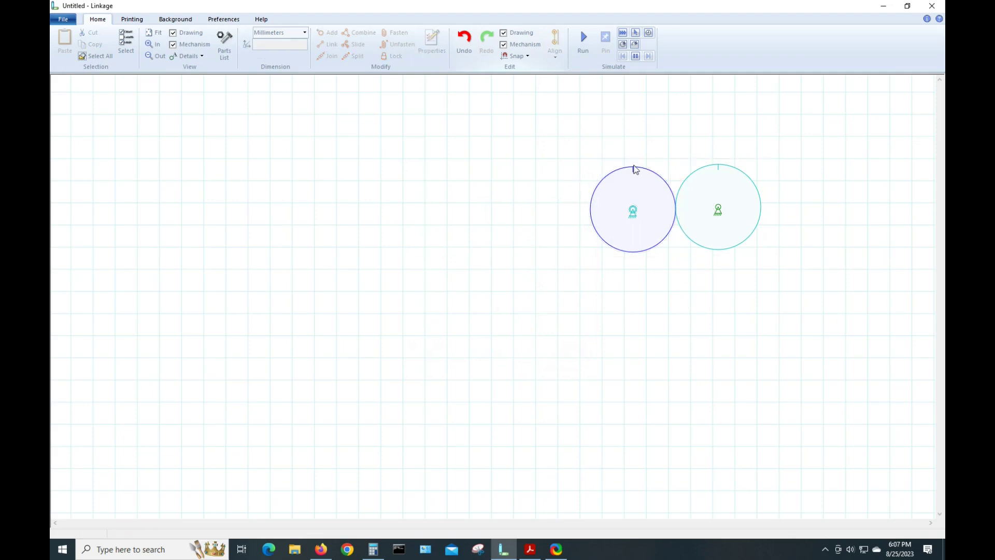
# - Reposition the two meshed gears level with each other, with their centres about 20 mm apart
pyautogui.moveTo(633, 213); pyautogui.dragTo(611, 217)
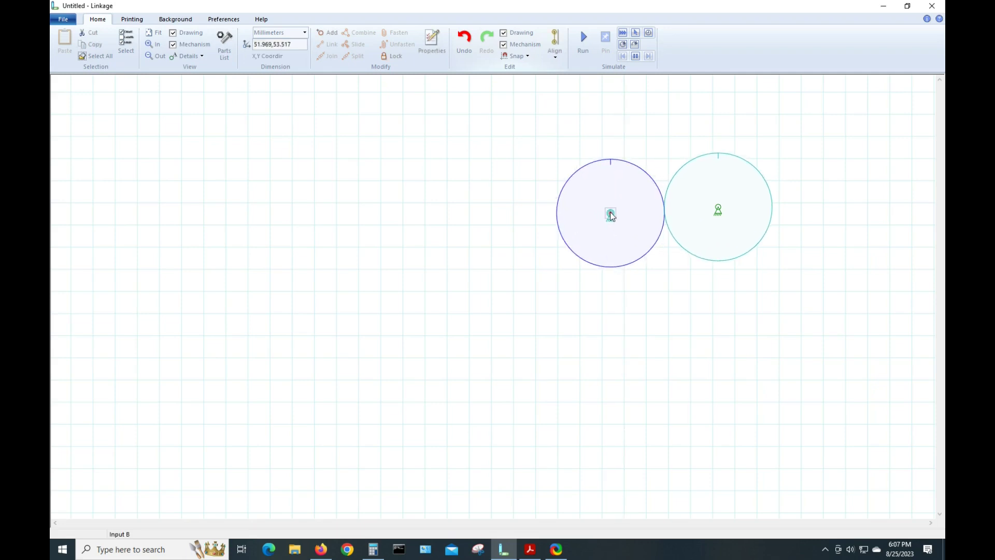
pyautogui.moveTo(771, 225); pyautogui.dragTo(769, 235)
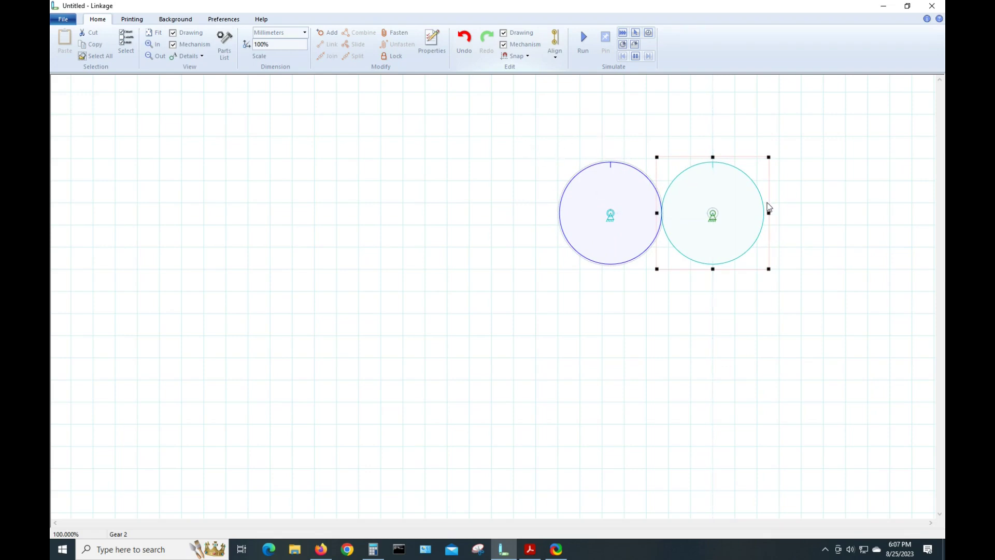
pyautogui.click(769, 238)
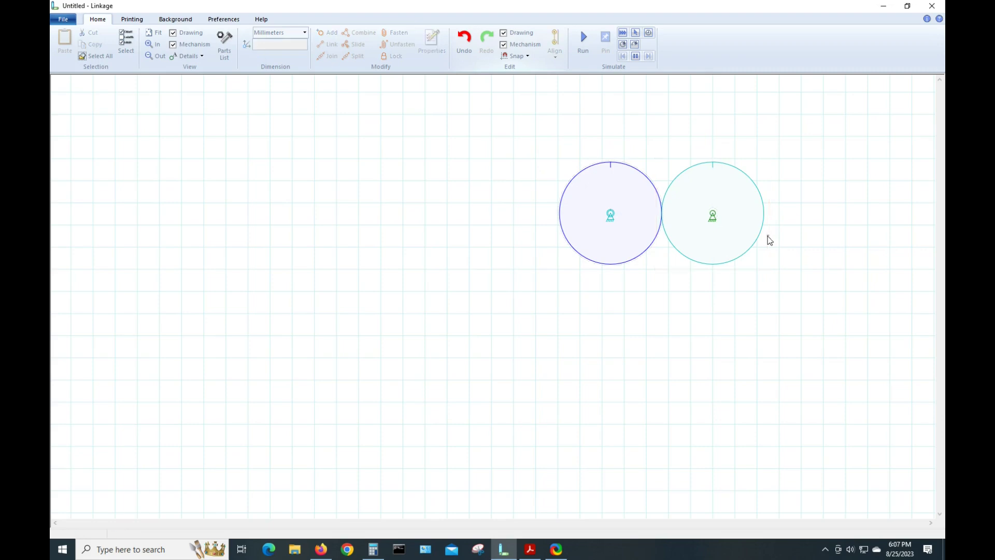
pyautogui.moveTo(750, 248); pyautogui.dragTo(730, 245)
pyautogui.moveTo(614, 217); pyautogui.dragTo(605, 216)
pyautogui.click(663, 279)
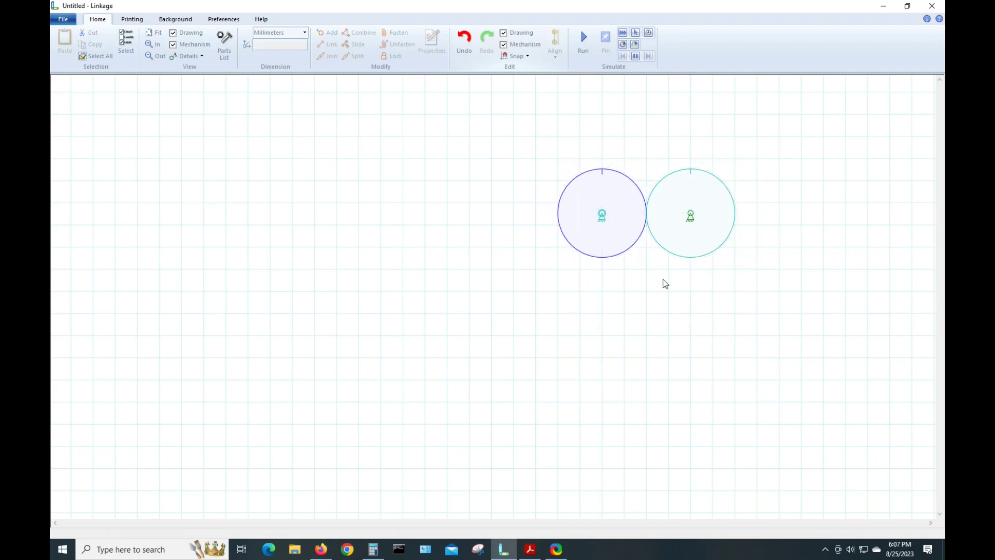
# - Measure the distance between the centre anchors of the two gears
pyautogui.click(603, 215)
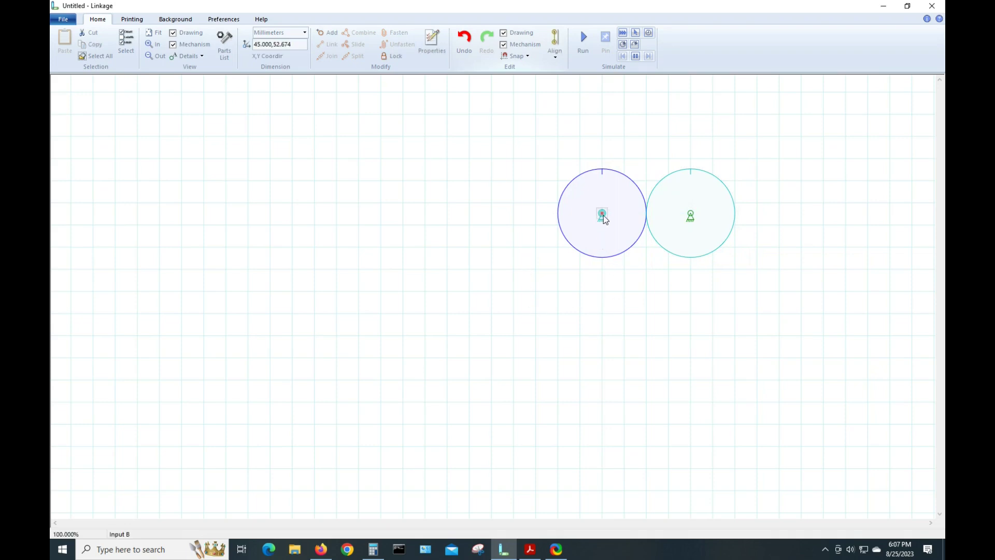
pyautogui.keyDown('shift'); pyautogui.click(690, 215); pyautogui.keyUp('shift')
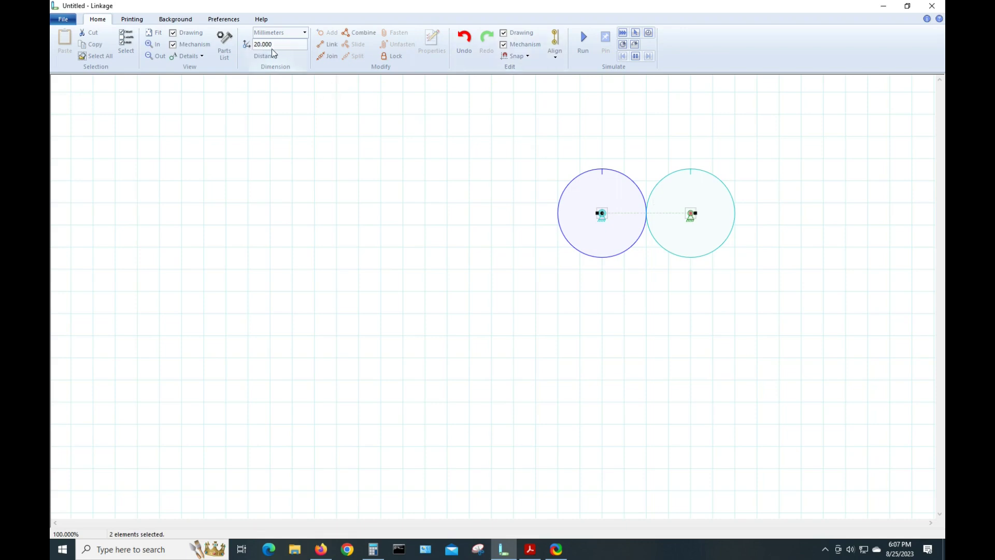
# - Add a third gear in the empty area to the right of the meshed pair
pyautogui.click(448, 149)
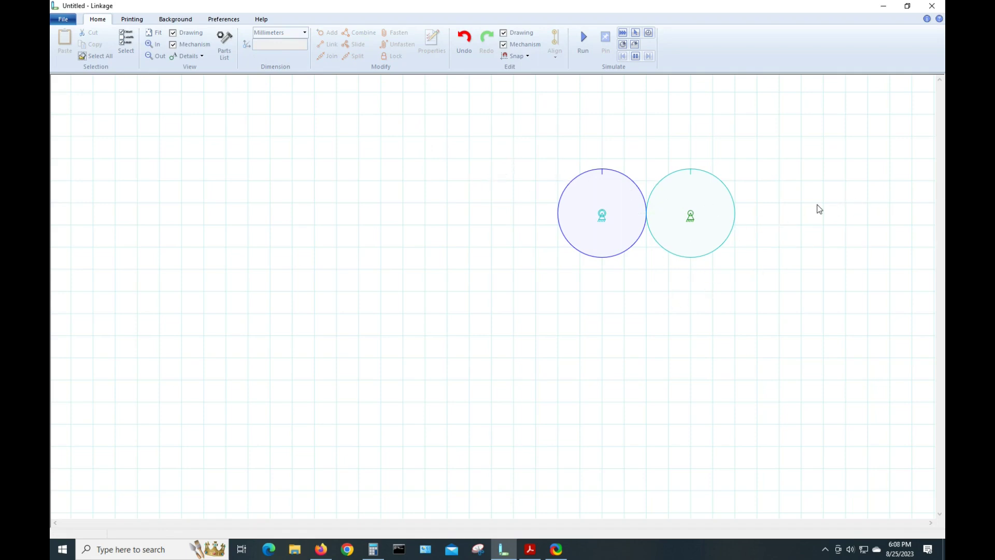
pyautogui.moveTo(730, 271); pyautogui.dragTo(540, 282)
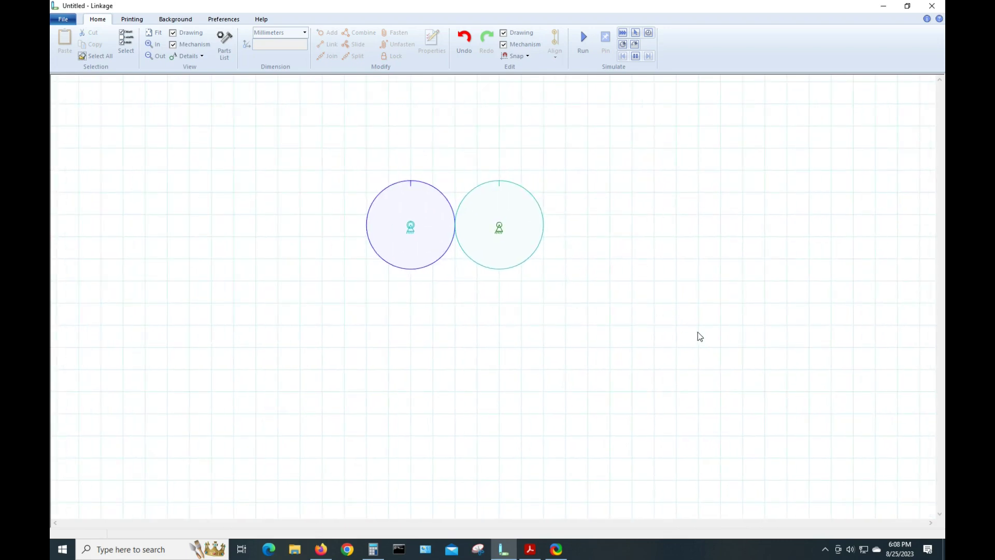
pyautogui.rightClick(677, 227)
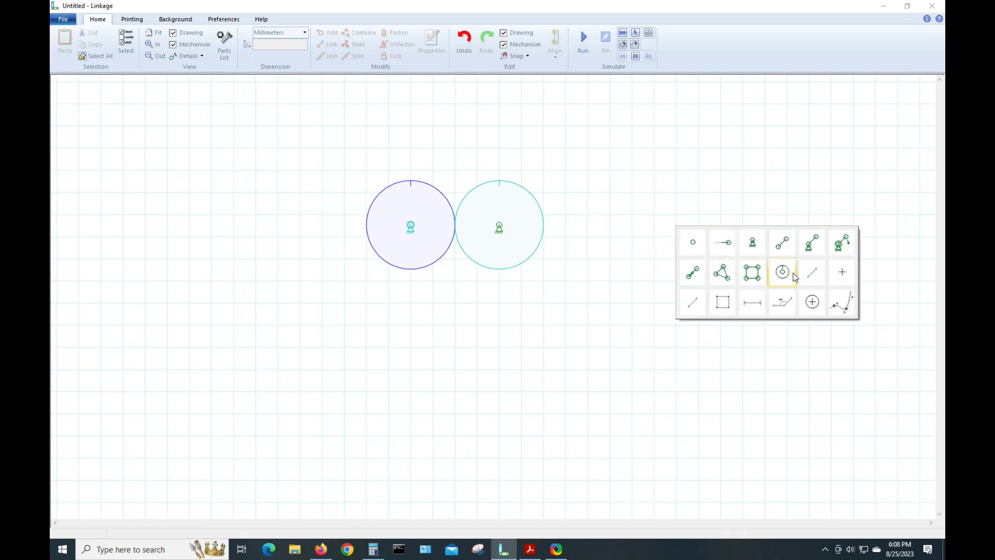
pyautogui.click(774, 274)
pyautogui.click(602, 294)
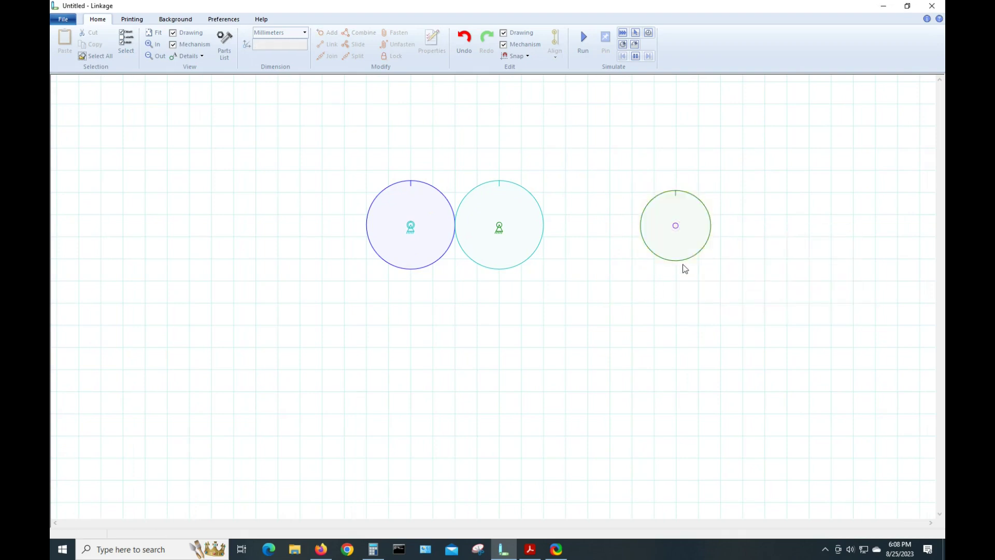
# - Change the third gear's centre connector to an anchor and move the gear left of the meshed pair, centred at about 25, 52.7 mm
pyautogui.click(676, 227)
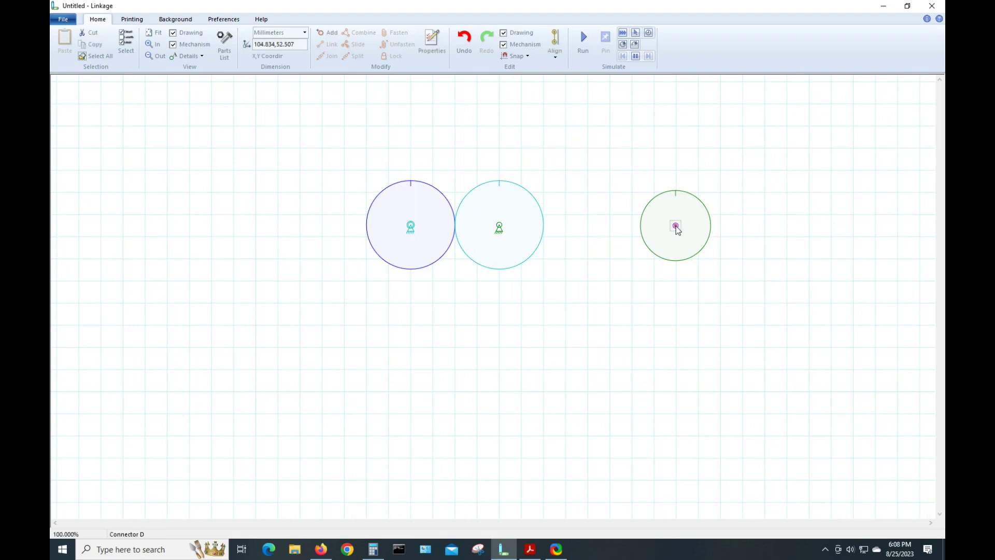
pyautogui.rightClick(676, 227)
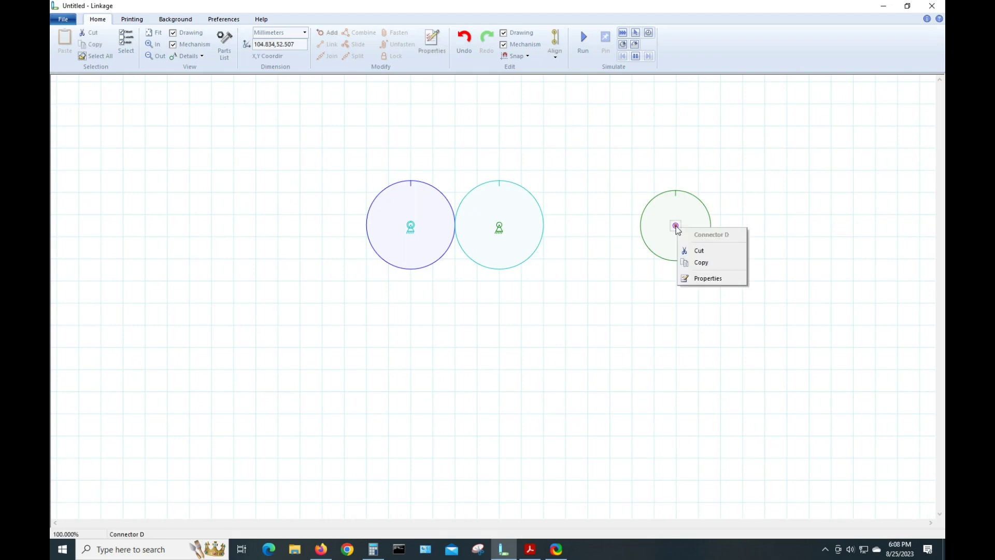
pyautogui.click(713, 278)
pyautogui.click(437, 229)
pyautogui.click(477, 405)
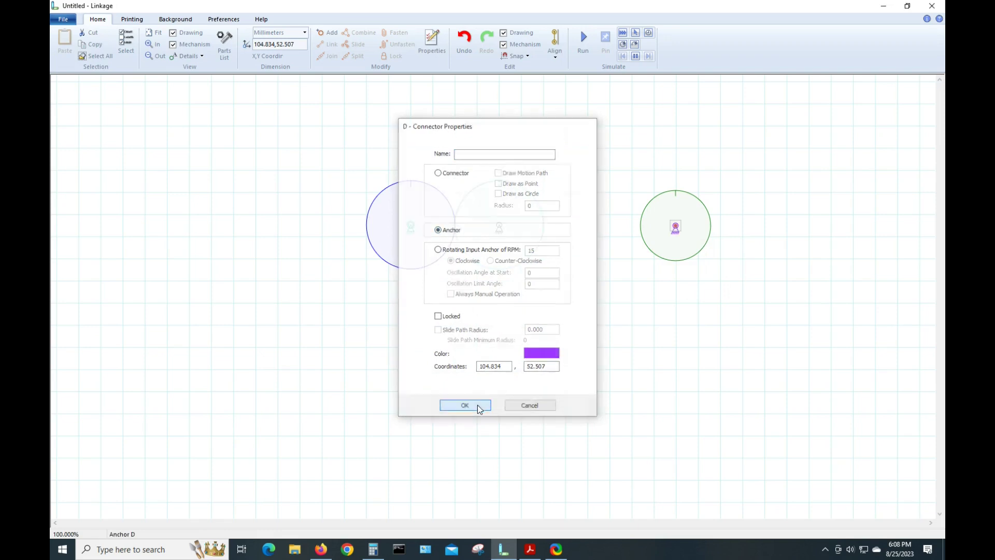
pyautogui.click(589, 335)
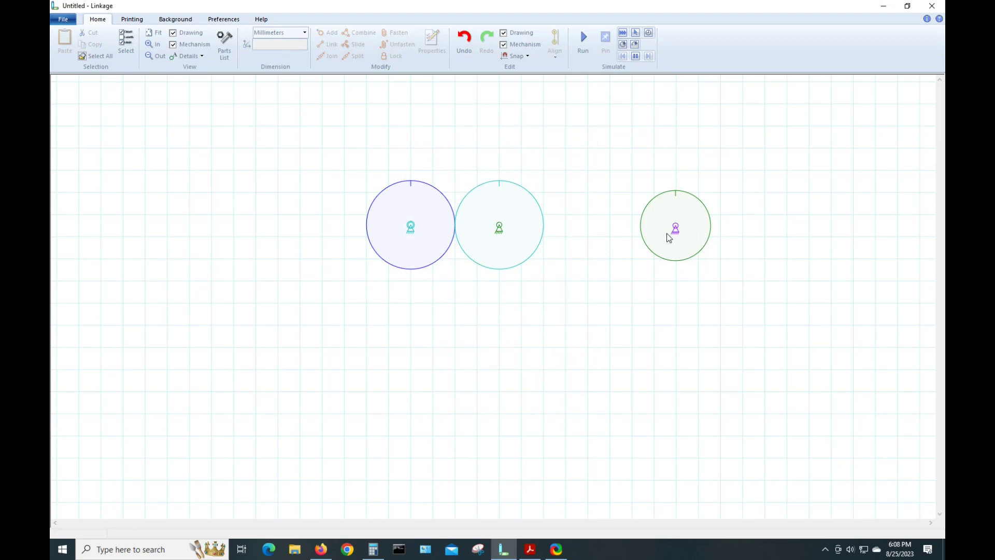
pyautogui.moveTo(676, 227); pyautogui.dragTo(322, 229)
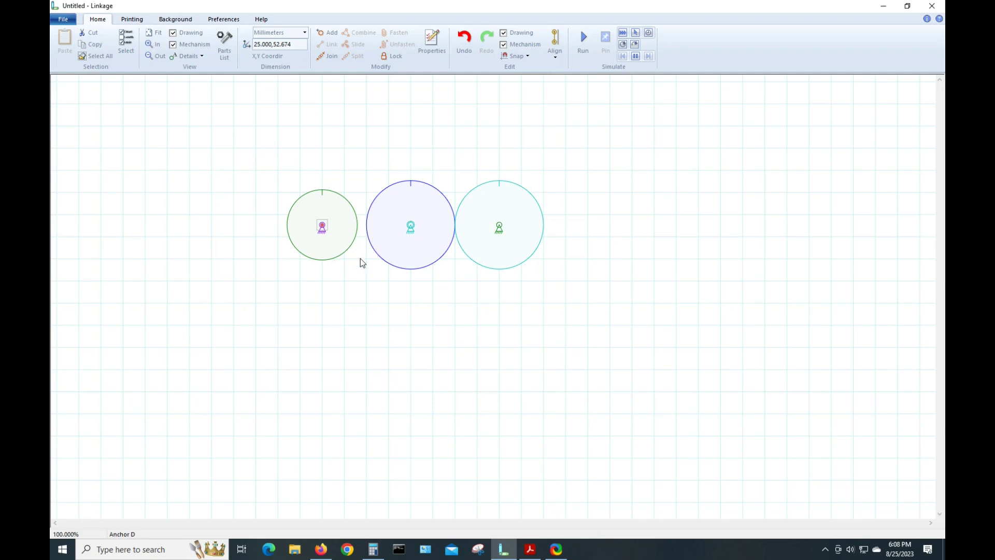
# - Mesh the third gear with the middle gear as type Gears at a 1:1 ratio, and test-run and stop the simulation
pyautogui.click(342, 254)
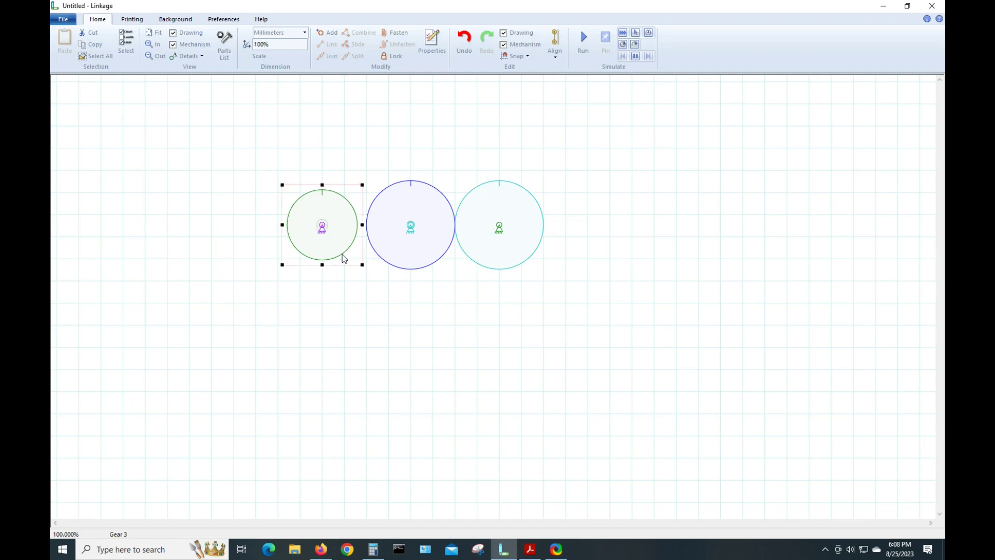
pyautogui.keyDown('shift'); pyautogui.click(383, 264); pyautogui.keyUp('shift')
pyautogui.click(556, 58)
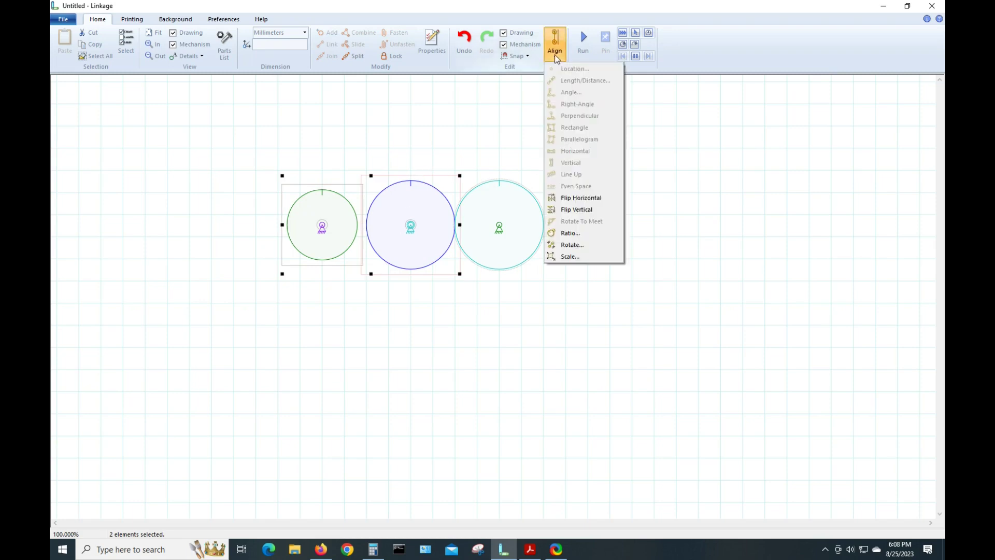
pyautogui.click(569, 233)
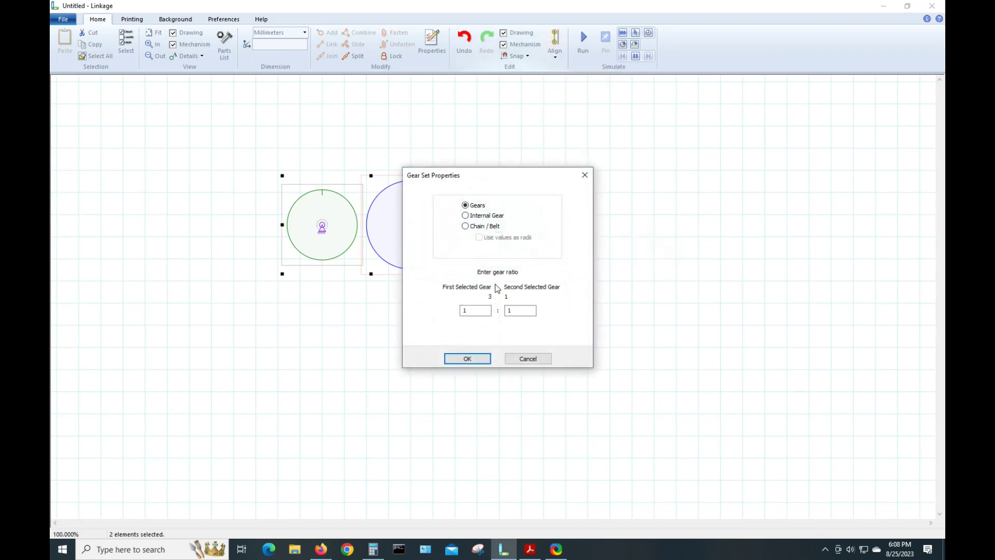
pyautogui.click(474, 360)
pyautogui.click(397, 363)
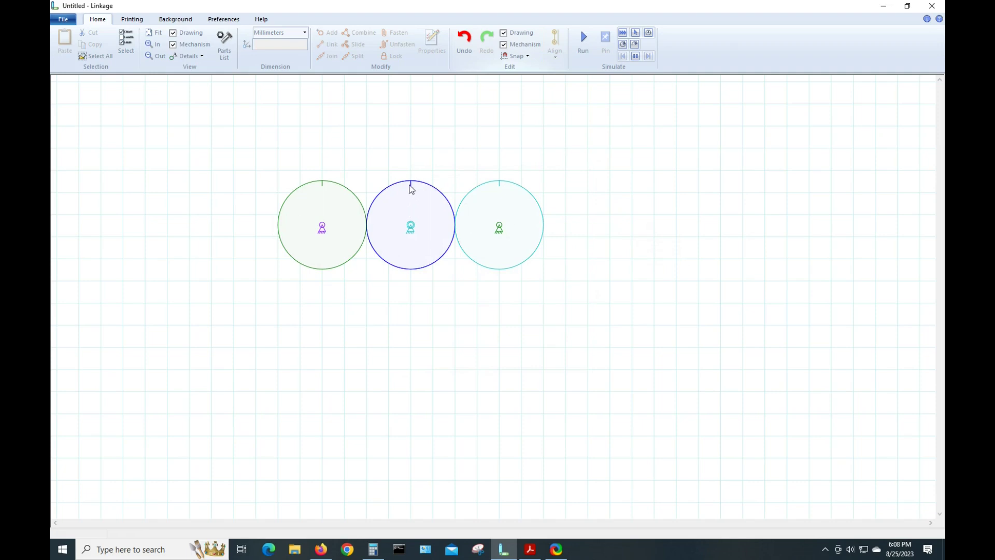
pyautogui.click(583, 39)
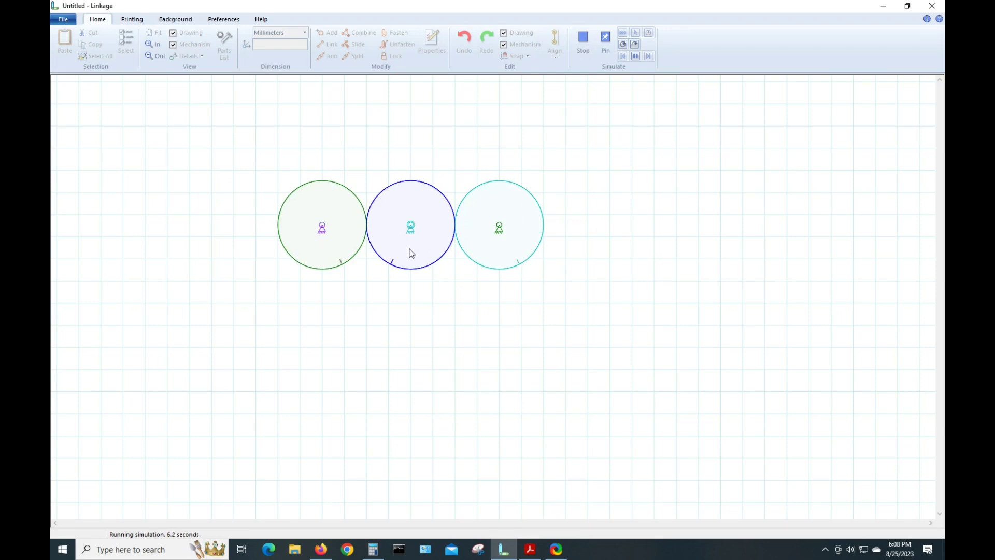
pyautogui.click(587, 51)
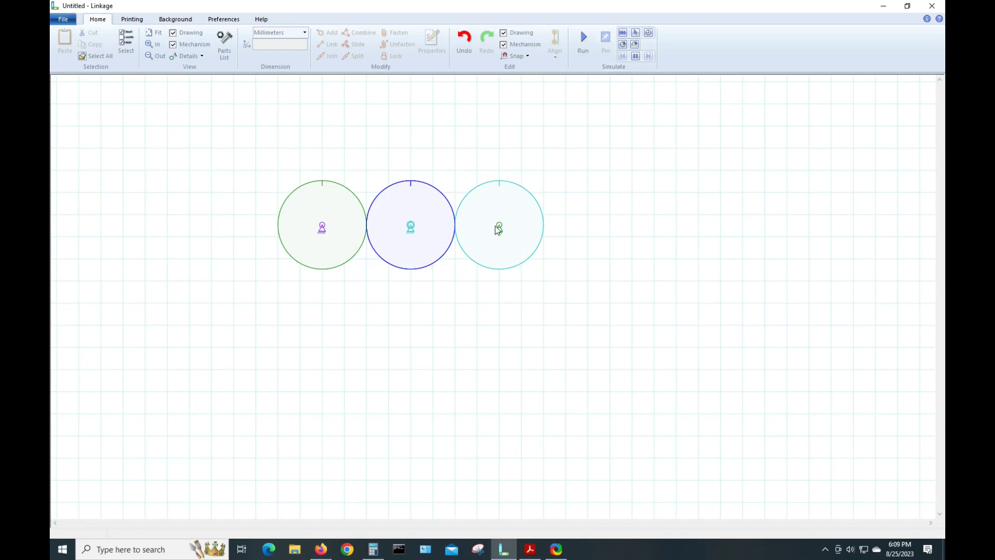
# - Align the centre anchors of all three gears horizontally
pyautogui.click(322, 226)
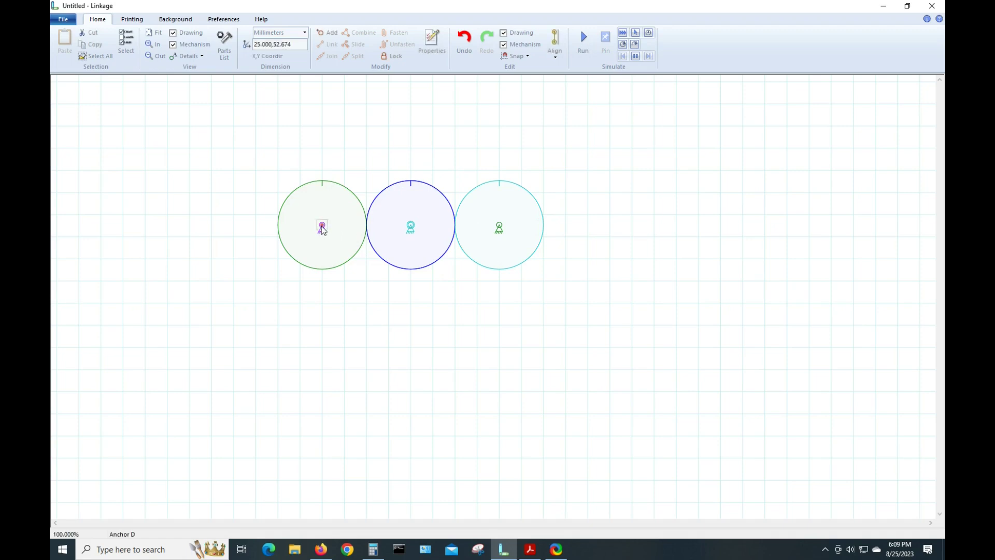
pyautogui.keyDown('shift'); pyautogui.click(409, 227); pyautogui.keyUp('shift')
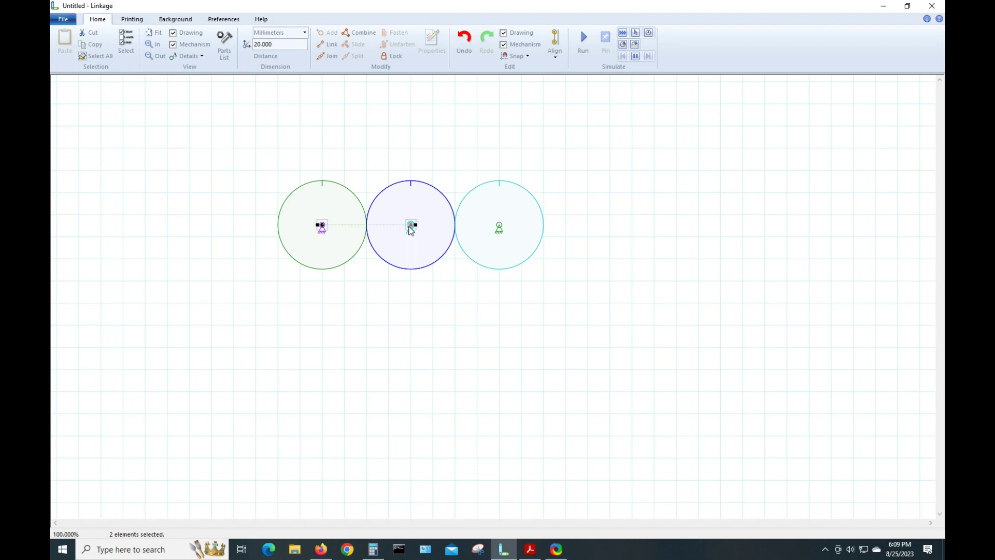
pyautogui.keyDown('shift'); pyautogui.click(499, 228); pyautogui.keyUp('shift')
pyautogui.click(558, 55)
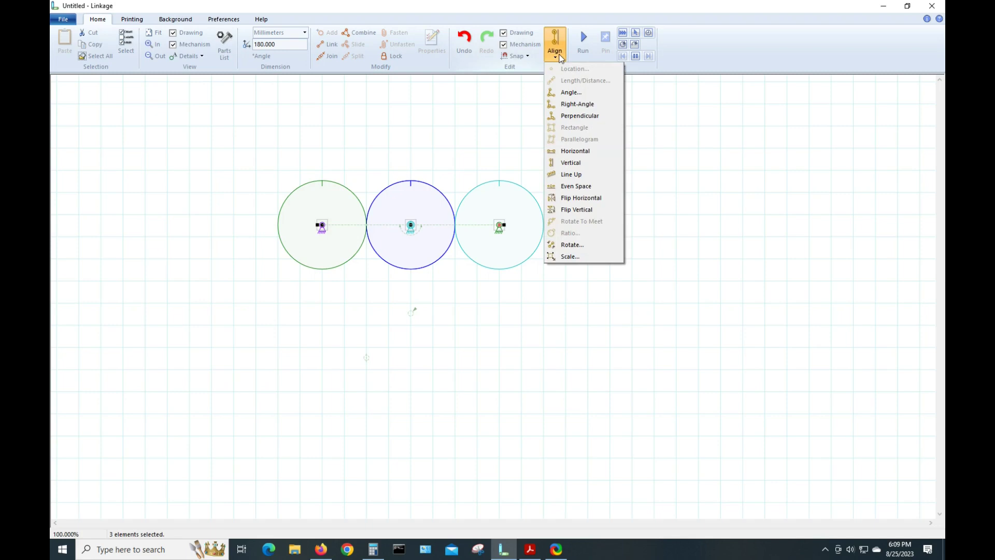
pyautogui.click(574, 151)
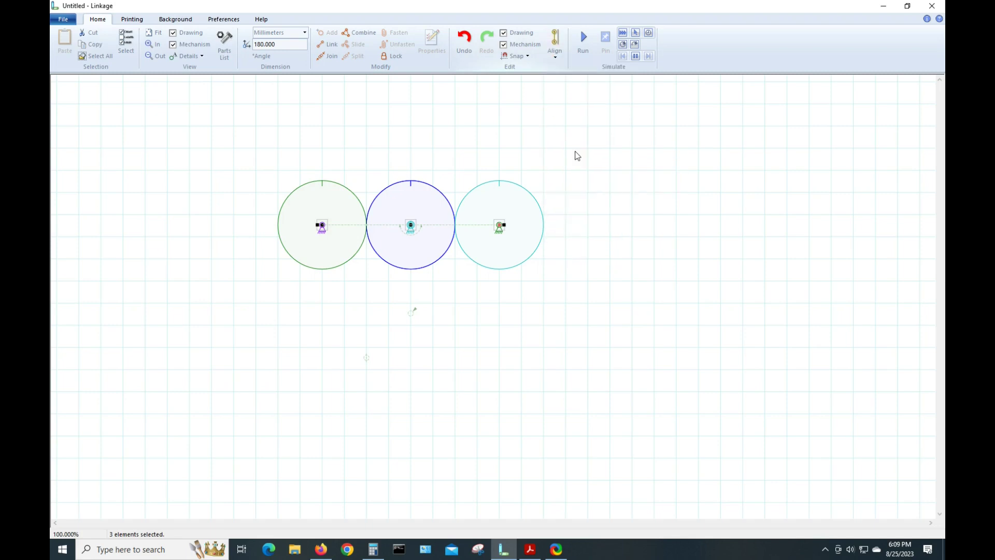
pyautogui.click(441, 313)
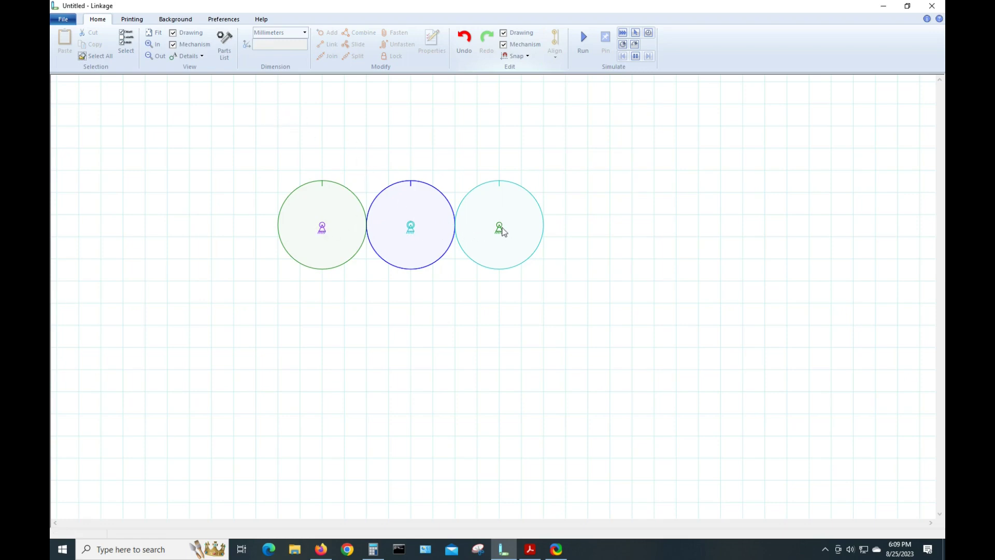
# - Measure the distance between the centre anchors of the two outer gears
pyautogui.click(322, 228)
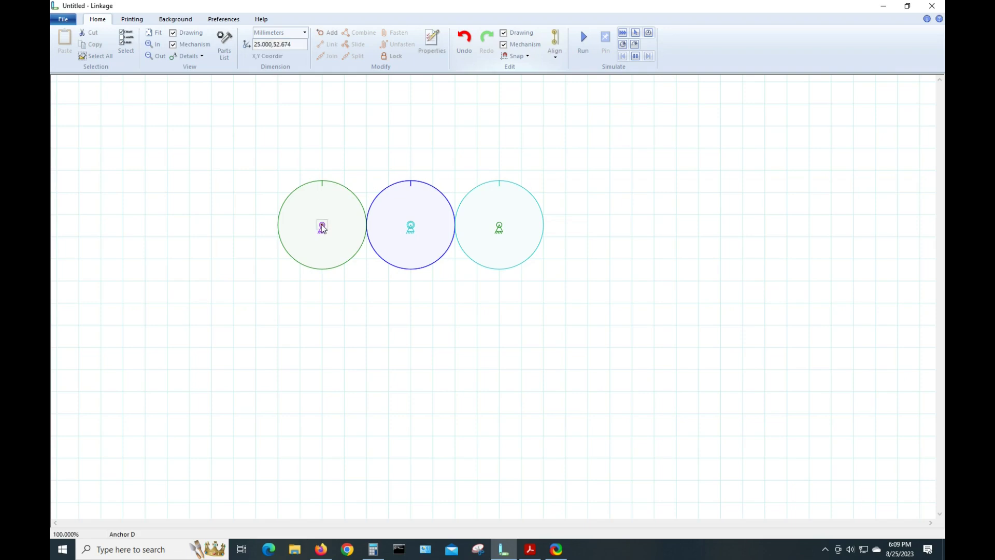
pyautogui.keyDown('ctrl'); pyautogui.click(500, 229); pyautogui.keyUp('ctrl')
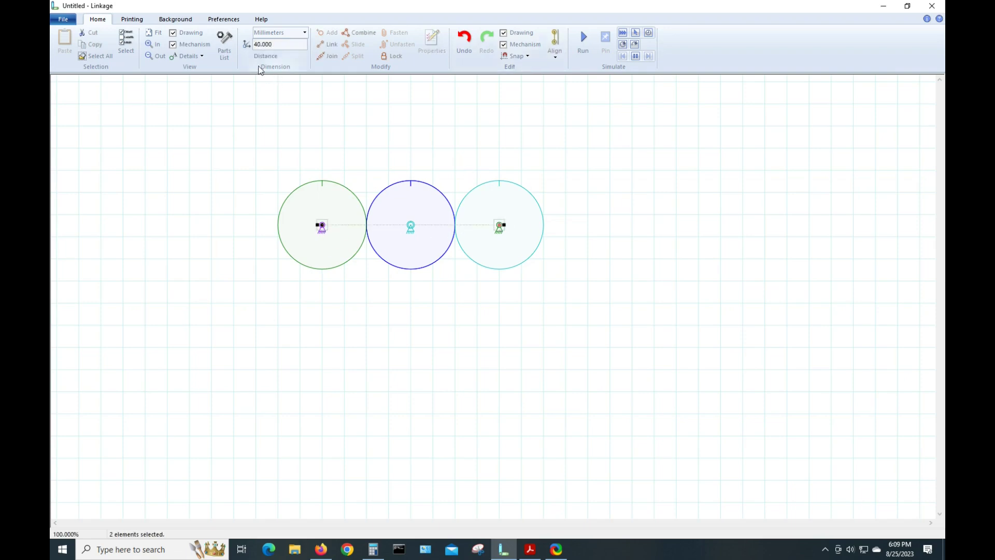
pyautogui.click(434, 131)
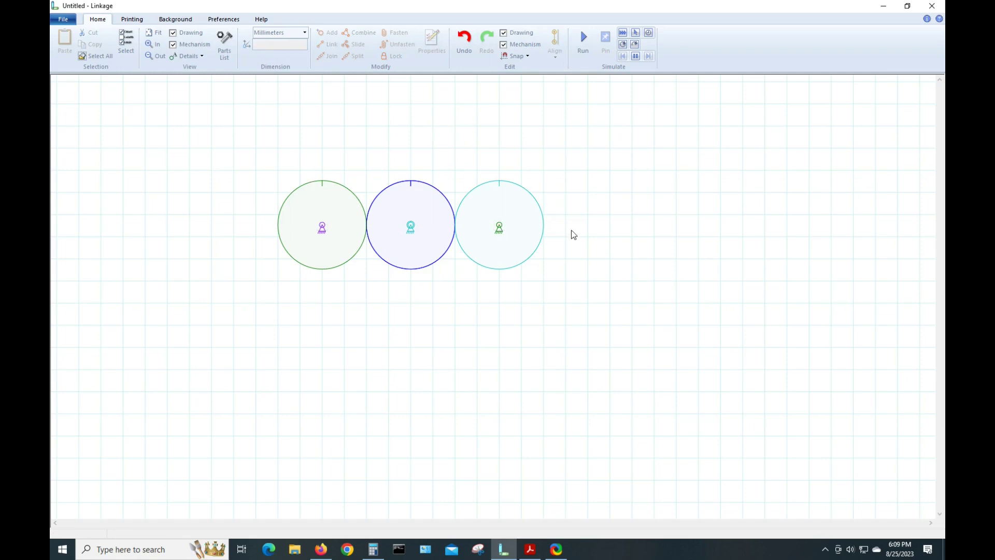
# - Lock the centre anchors of all three gears, working from the left gear to the right one
pyautogui.click(322, 228)
pyautogui.click(398, 56)
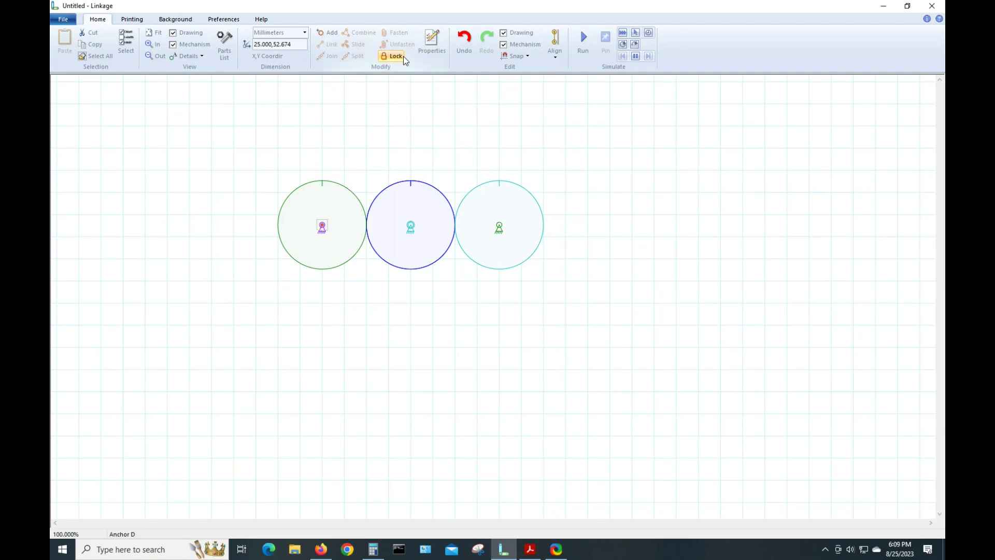
pyautogui.click(415, 228)
pyautogui.click(393, 56)
pyautogui.click(498, 227)
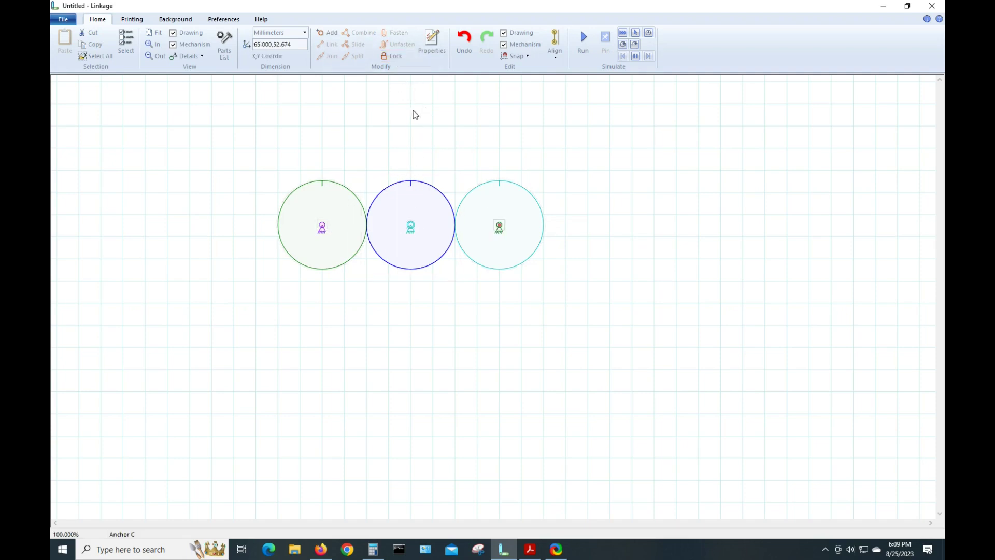
pyautogui.click(397, 58)
pyautogui.click(456, 123)
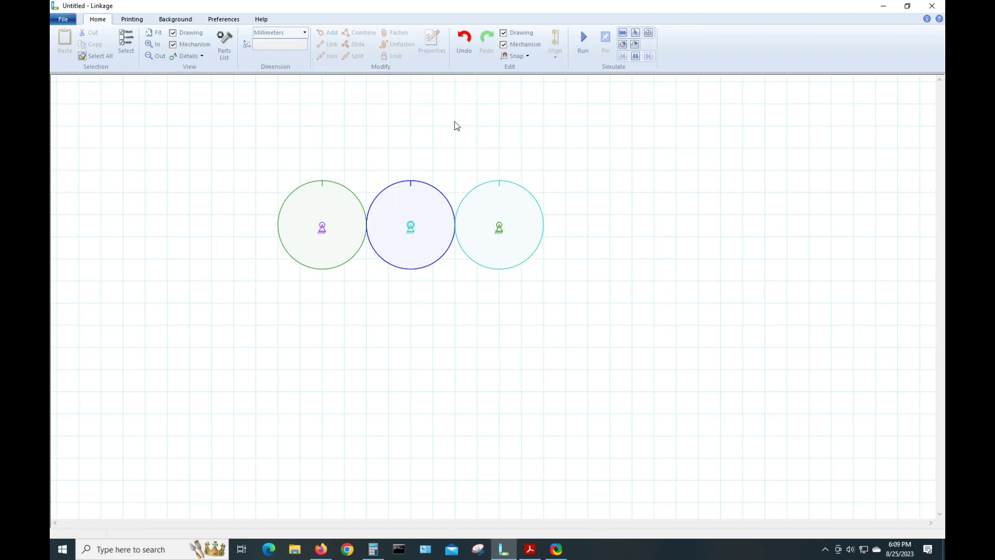
# - Lock the size and shape of the three gears and recheck the left gear's lock setting
pyautogui.click(346, 190)
pyautogui.click(393, 56)
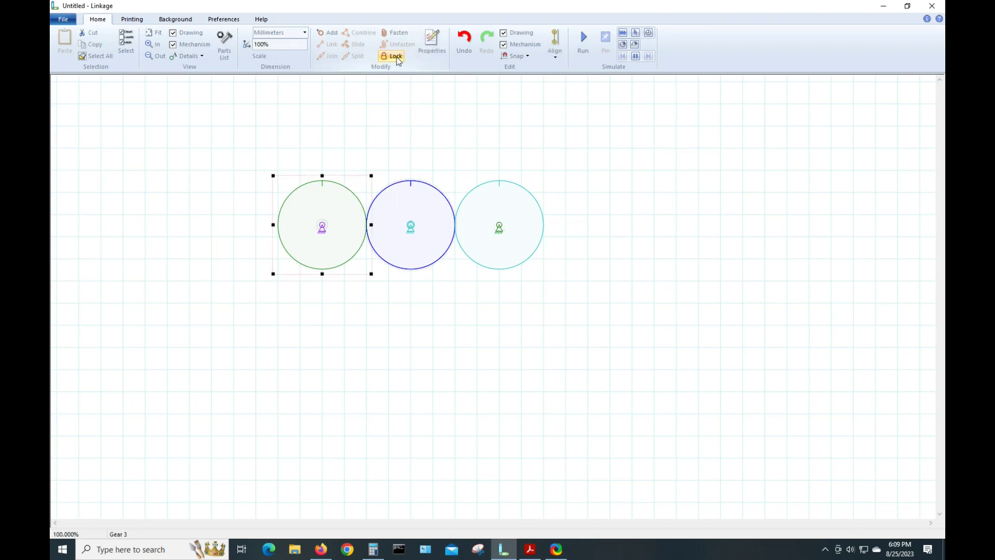
pyautogui.click(453, 137)
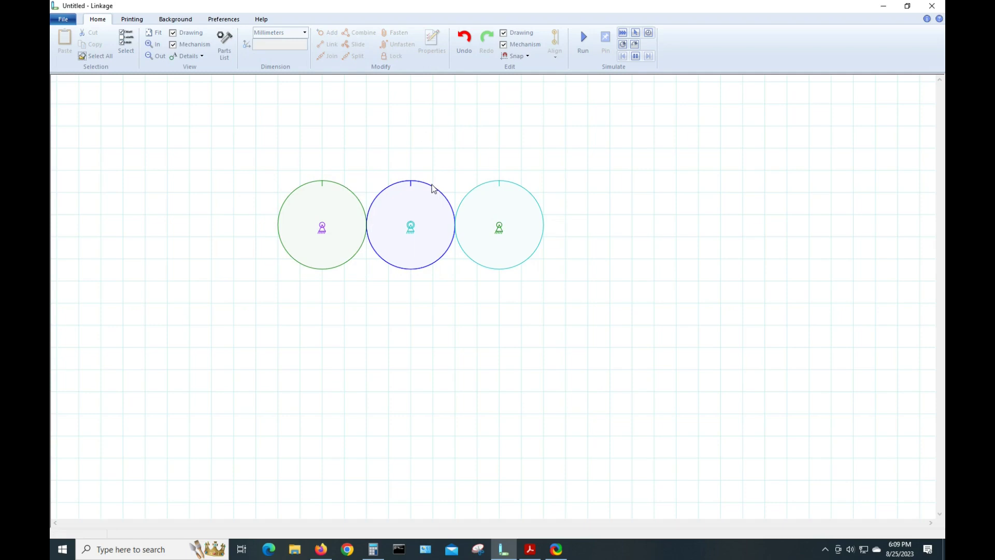
pyautogui.click(433, 184)
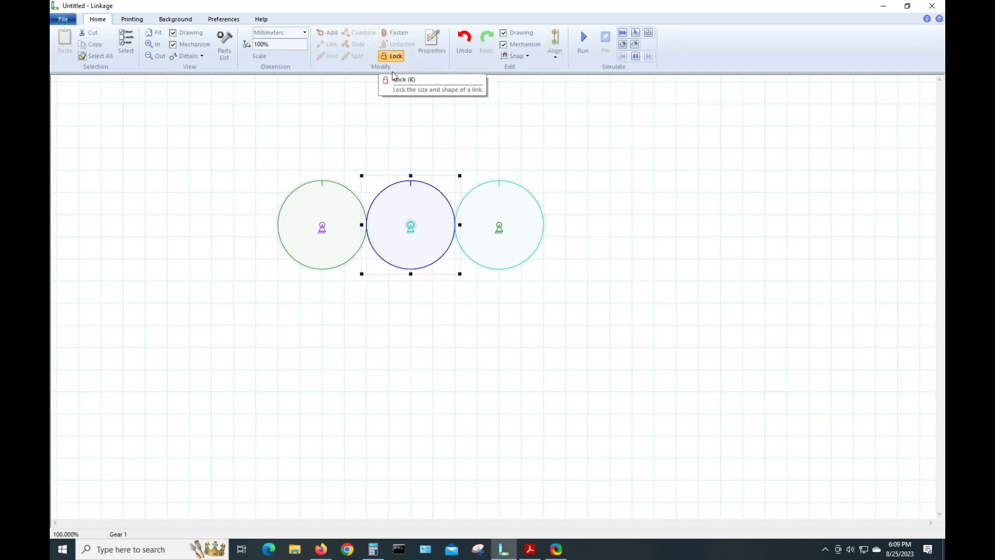
pyautogui.click(487, 155)
pyautogui.click(514, 185)
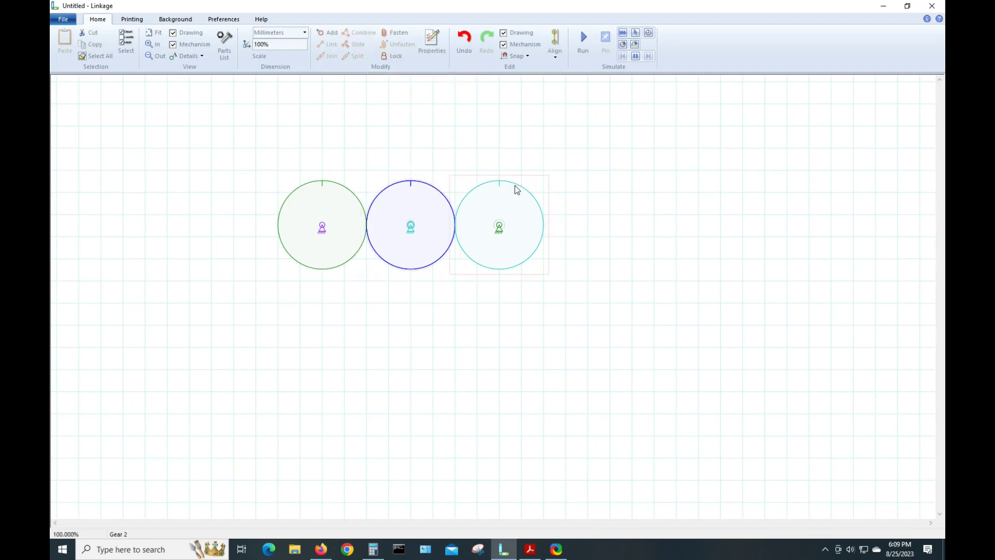
pyautogui.click(422, 117)
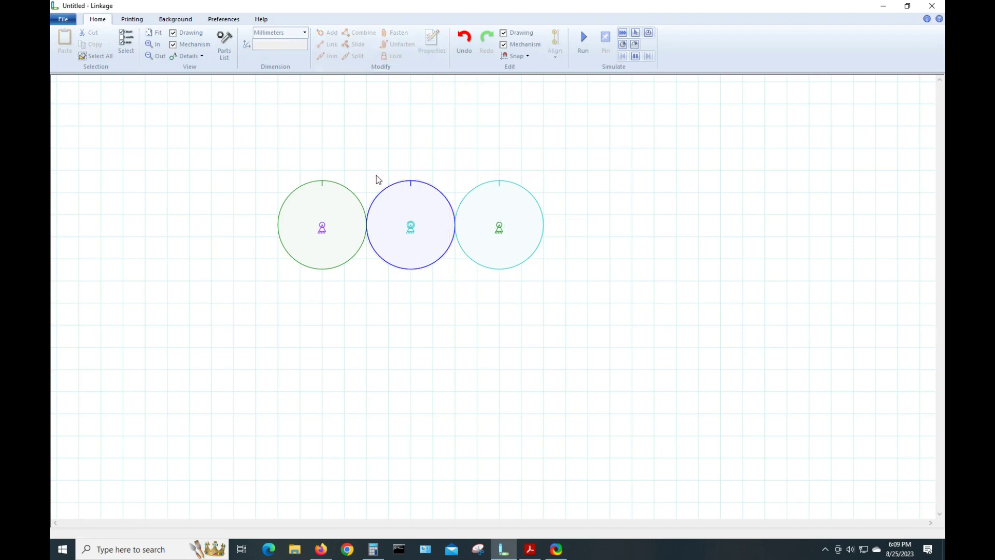
pyautogui.click(345, 191)
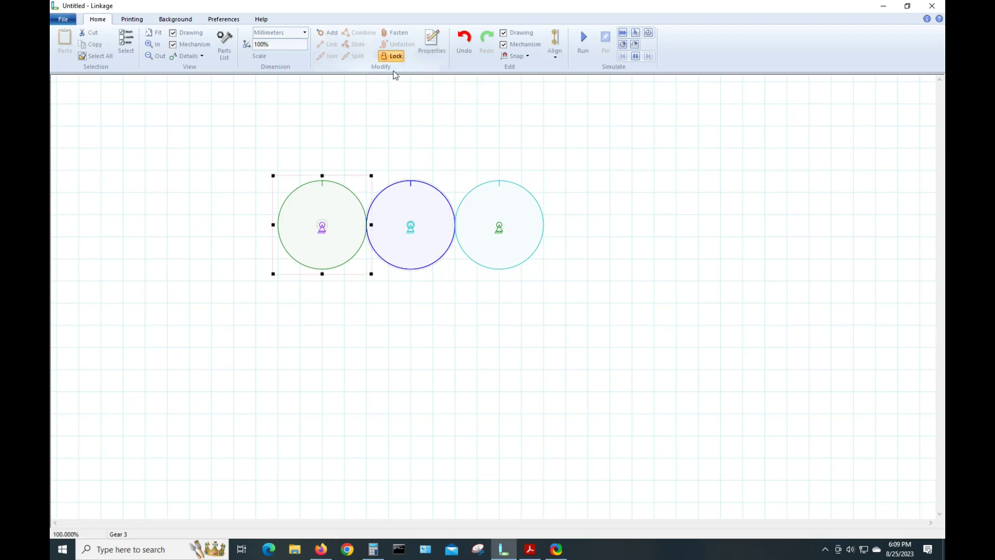
pyautogui.click(423, 132)
# - Lock the middle gear's rotating input anchor and check the lock settings of the middle and right gears
pyautogui.click(413, 229)
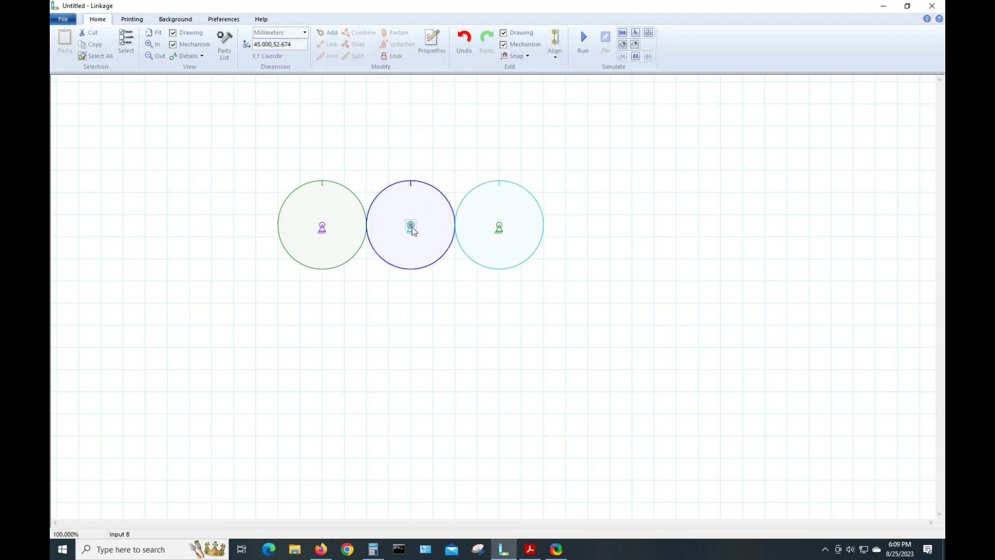
pyautogui.click(392, 56)
pyautogui.click(430, 114)
pyautogui.click(423, 183)
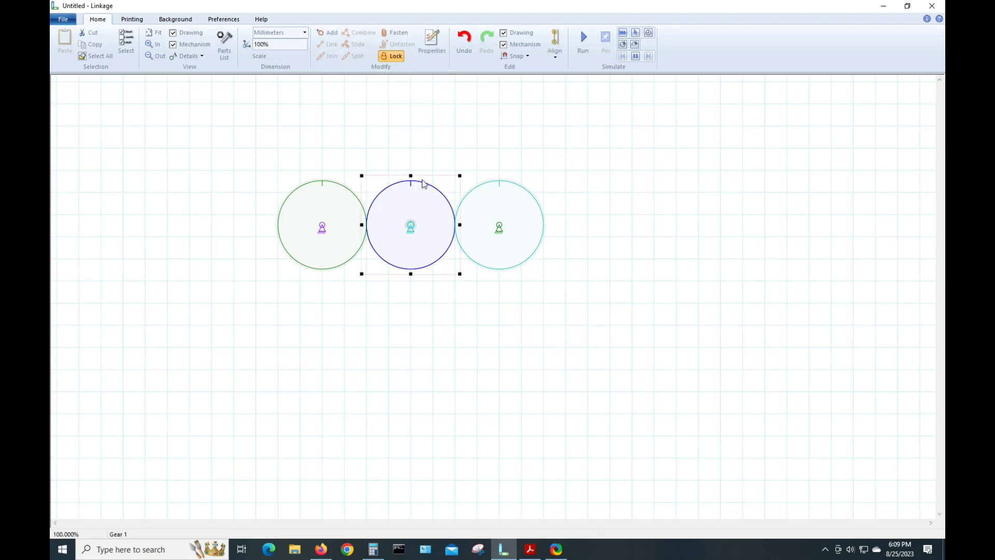
pyautogui.click(519, 190)
pyautogui.click(495, 156)
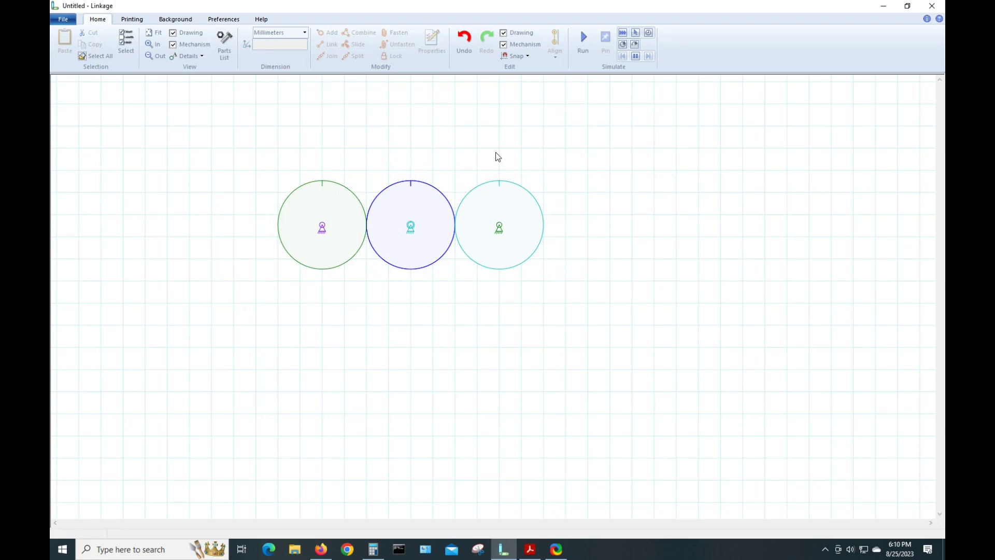
# - Run the simulation of the three-gear train and stop it after watching the gears turn
pyautogui.click(582, 40)
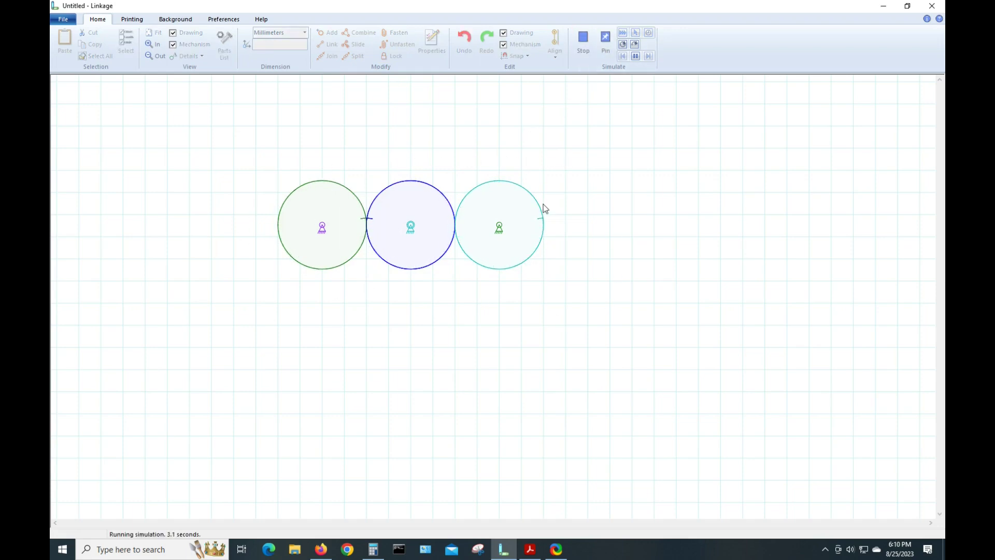
pyautogui.click(583, 41)
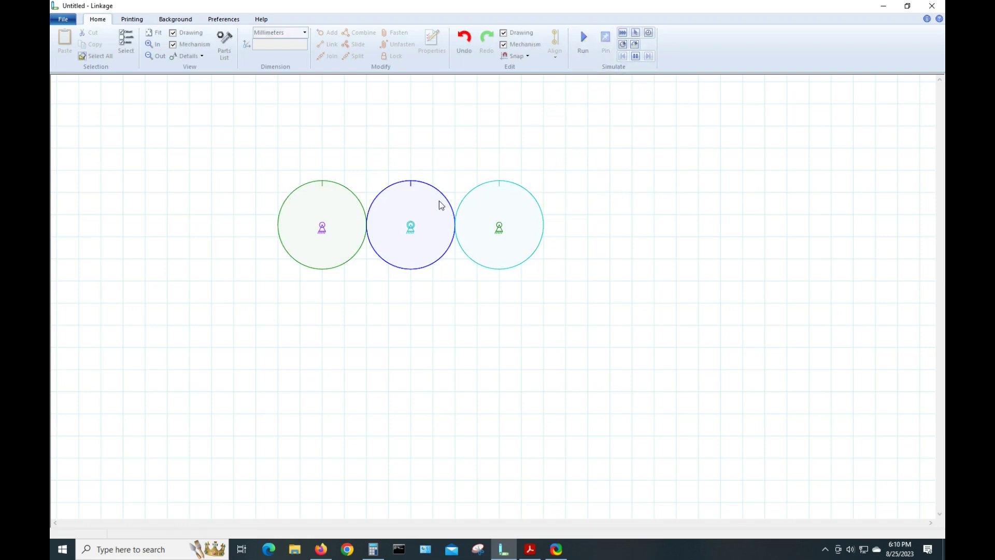
# - Add a linked connector from the left gear's centre anchor and place it about 5.5 mm straight above the anchor, inside the gear
pyautogui.moveTo(478, 298); pyautogui.dragTo(613, 269)
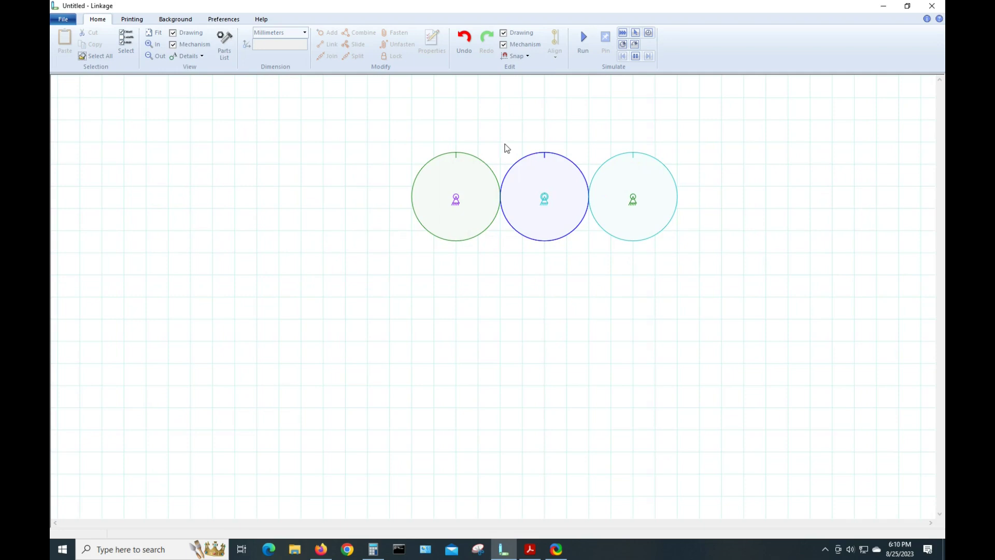
pyautogui.click(456, 200)
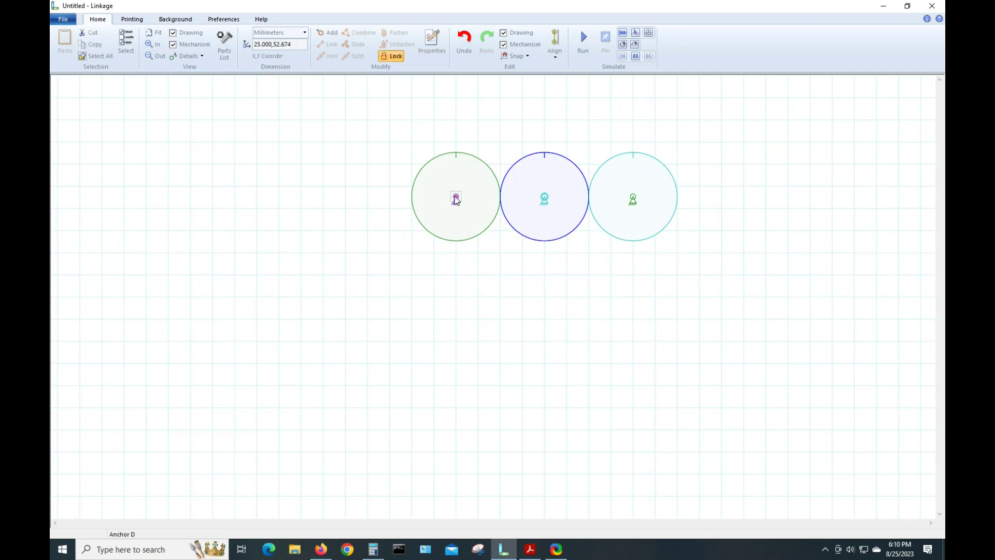
pyautogui.rightClick(270, 200)
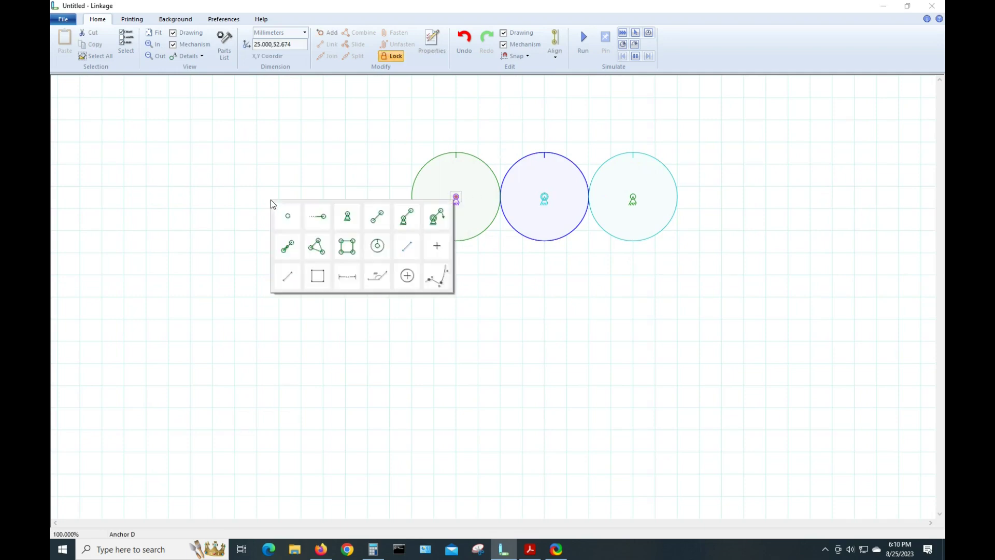
pyautogui.click(322, 212)
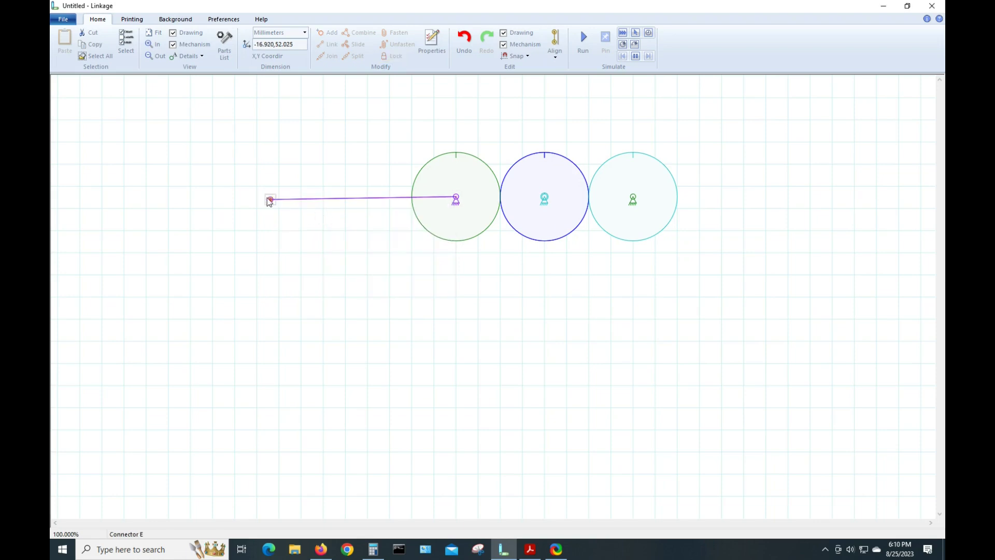
pyautogui.moveTo(268, 197); pyautogui.dragTo(427, 174)
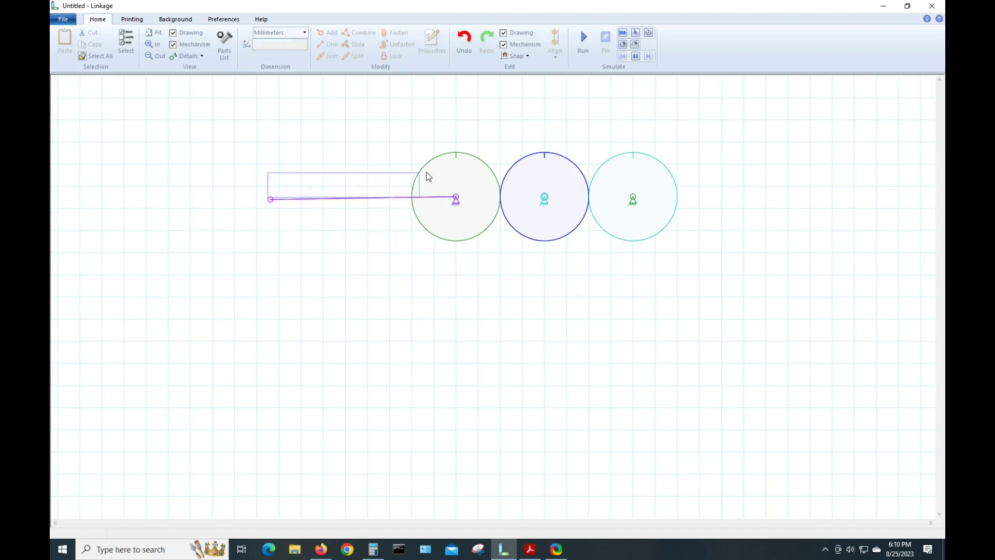
pyautogui.click(269, 201)
pyautogui.moveTo(270, 201)
pyautogui.mouseDown()
pyautogui.moveTo(465, 168)
pyautogui.moveTo(457, 177)
pyautogui.mouseUp()
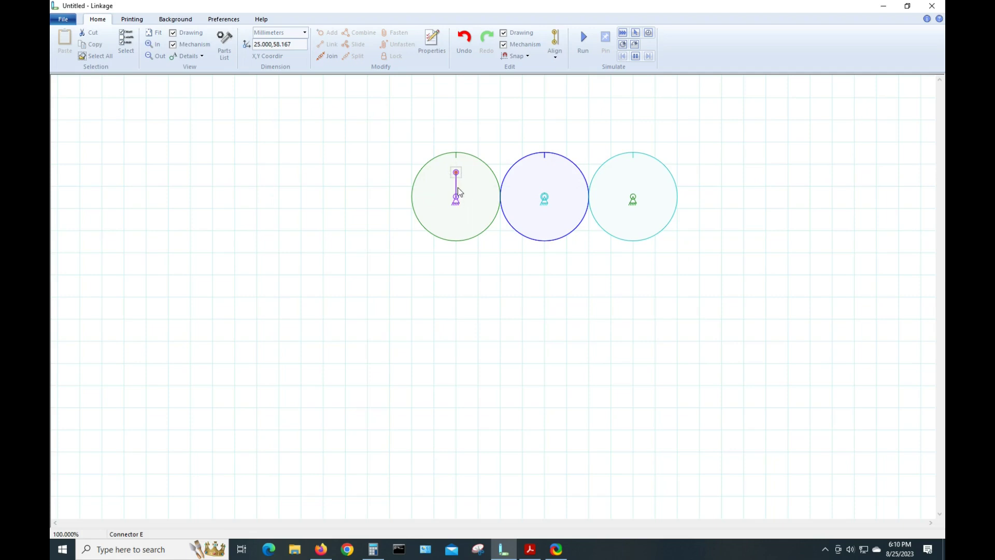
# - Set the length of the left gear's new link to 6 mm
pyautogui.click(456, 189)
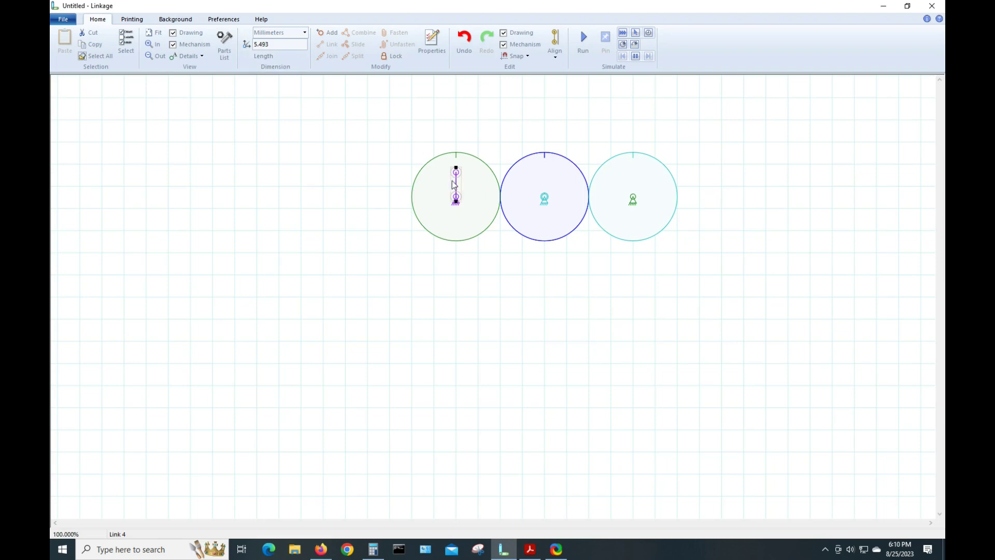
pyautogui.click(284, 45)
pyautogui.write('6')
pyautogui.press('Return')
pyautogui.click(487, 107)
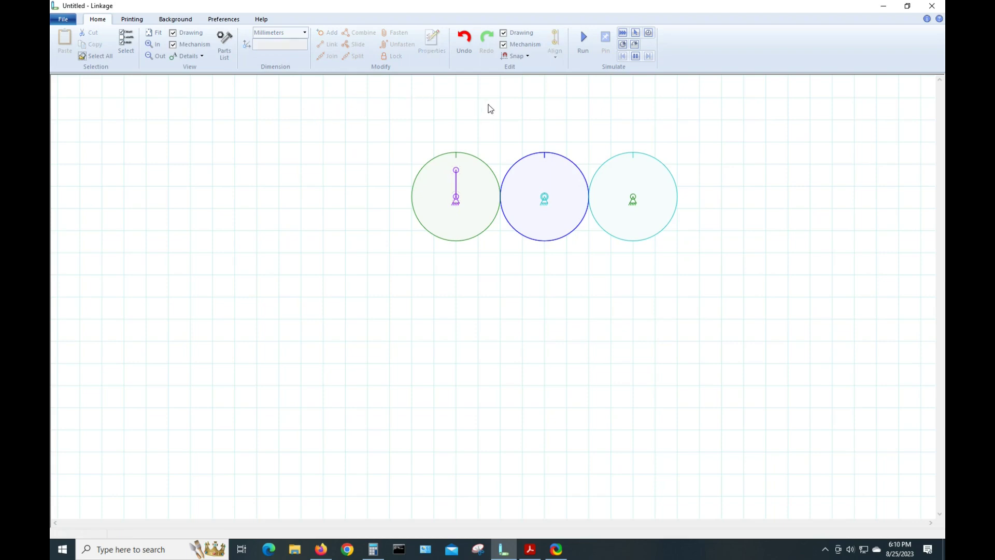
# - Align the left link's end connector vertically with the left gear's centre anchor
pyautogui.click(457, 172)
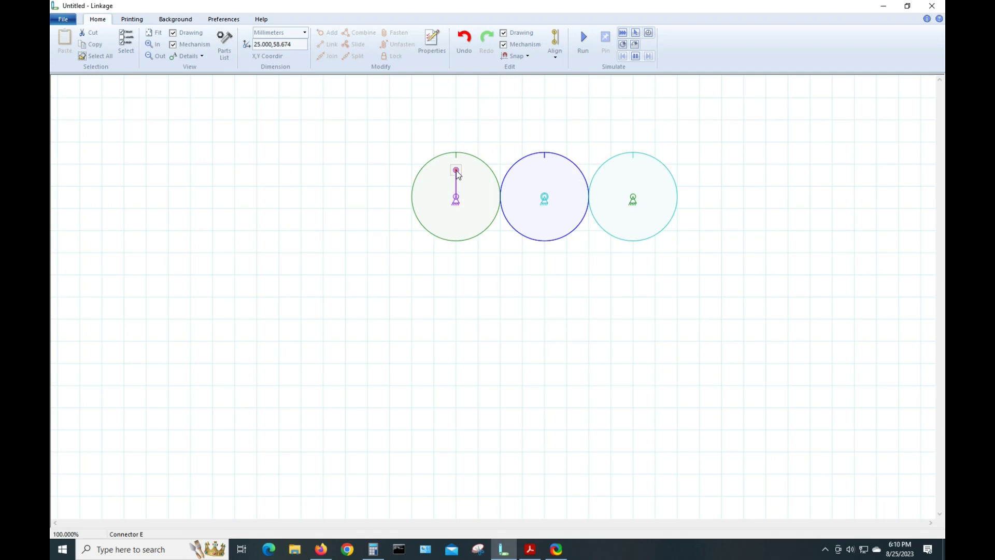
pyautogui.keyDown('shift'); pyautogui.click(456, 197); pyautogui.keyUp('shift')
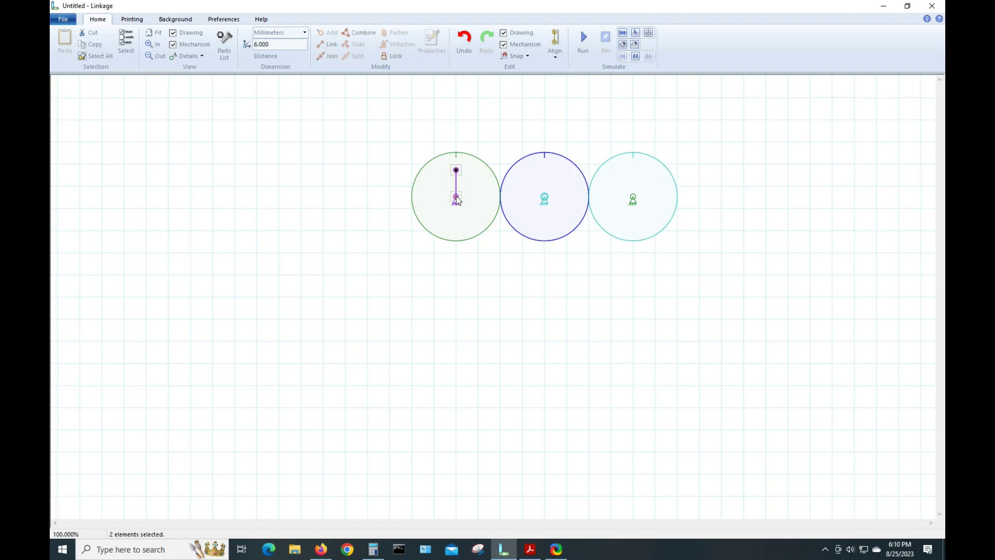
pyautogui.click(562, 58)
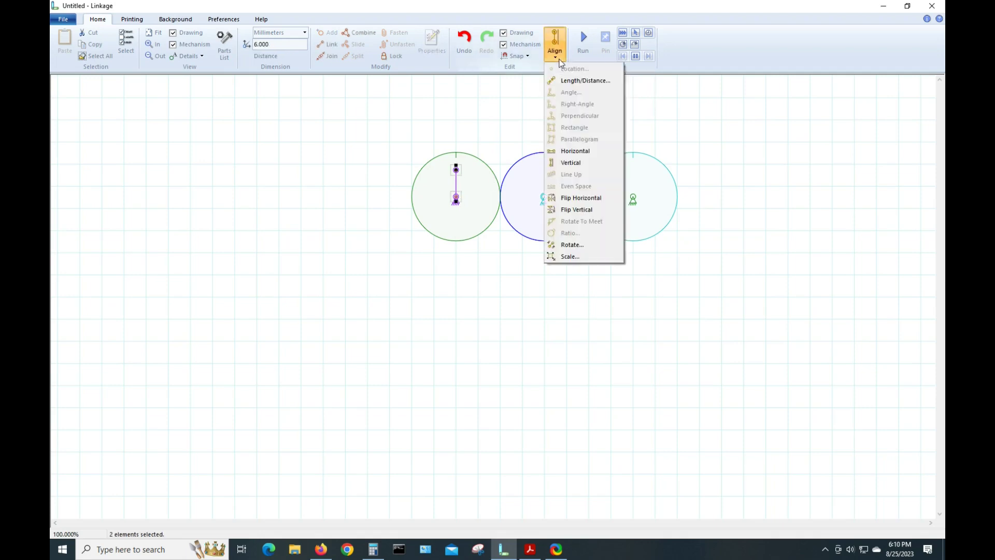
pyautogui.click(570, 163)
pyautogui.click(447, 122)
# - Lock the size and shape of the left link and test the mechanism with a brief simulation run
pyautogui.click(455, 180)
pyautogui.click(459, 144)
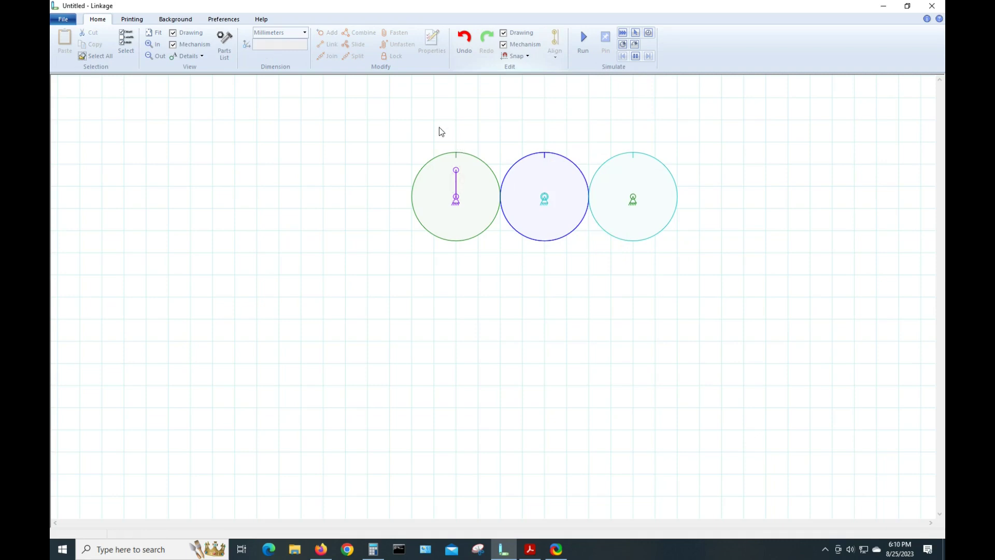
pyautogui.click(456, 182)
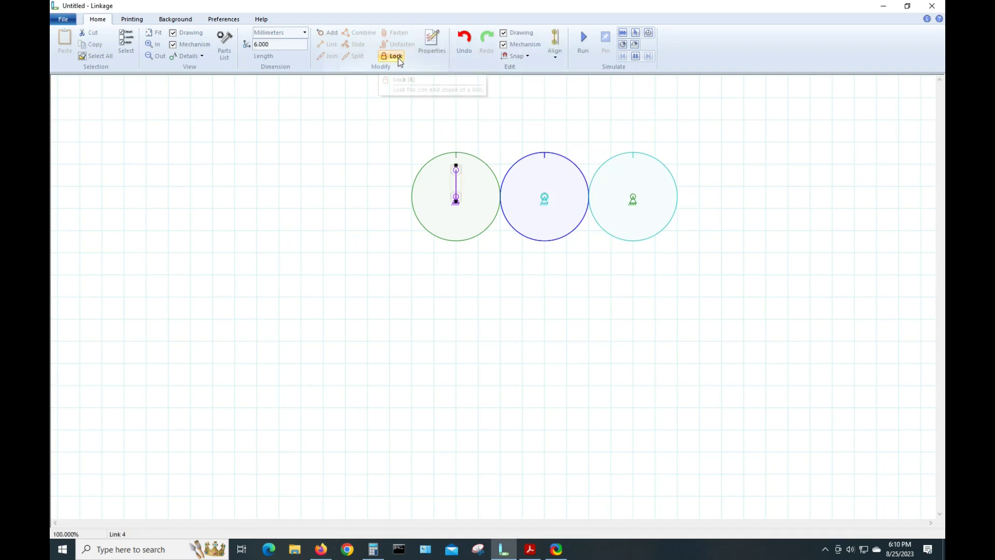
pyautogui.click(413, 110)
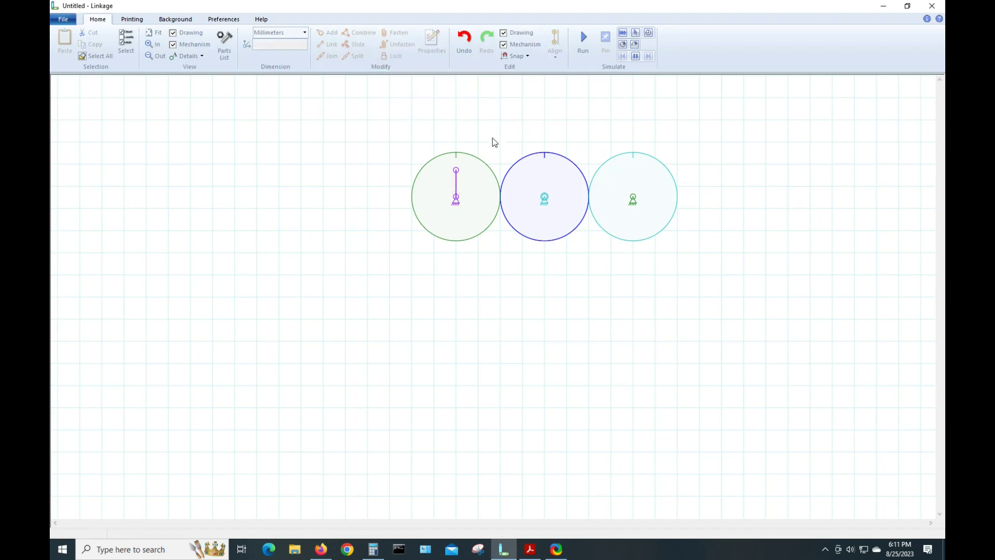
pyautogui.click(583, 39)
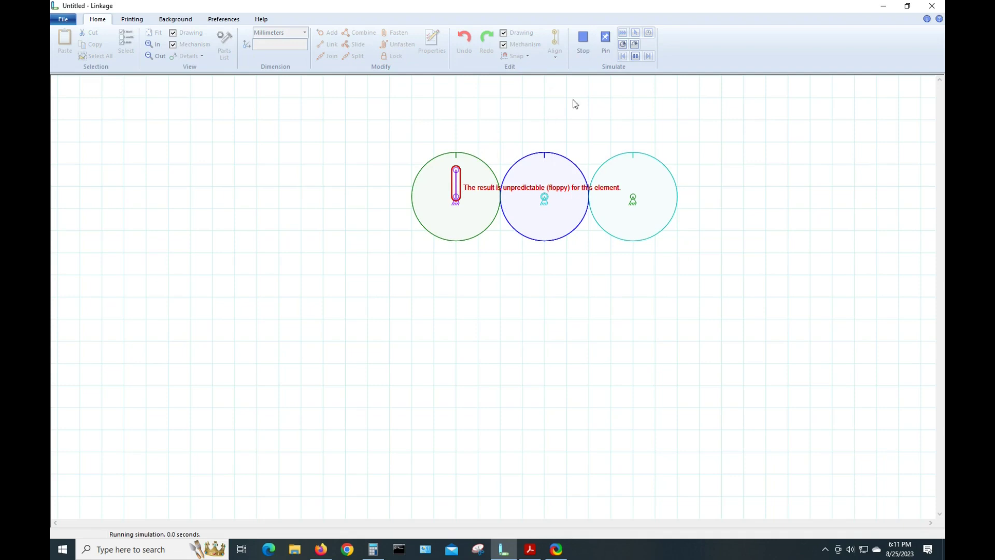
pyautogui.click(585, 49)
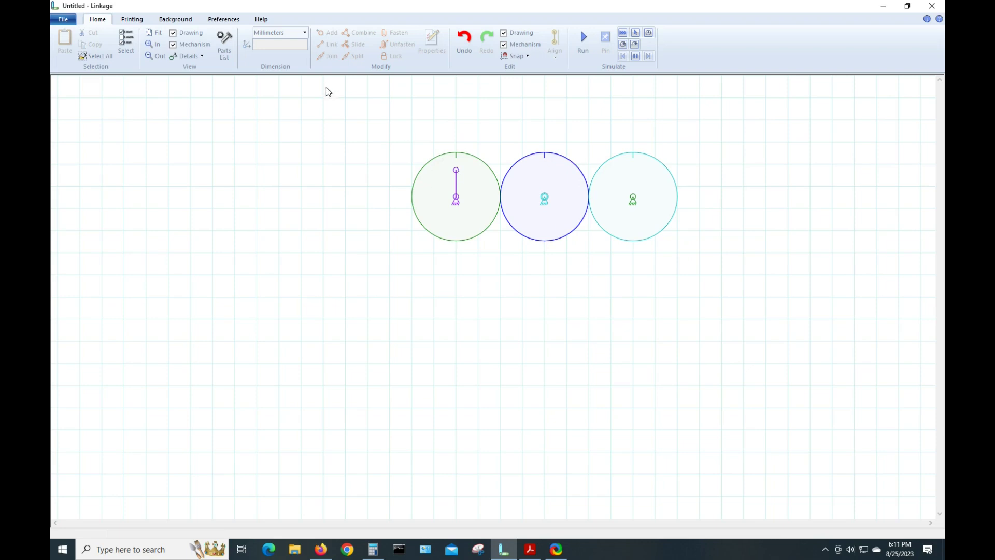
# - Fasten the link to the left gear and run the simulation to check that both rotate together
pyautogui.click(458, 184)
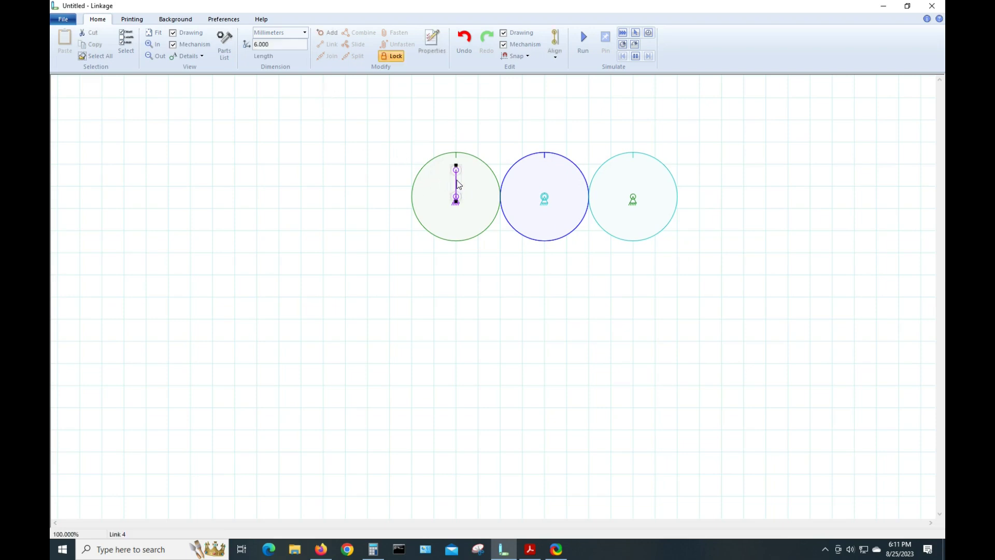
pyautogui.keyDown('shift'); pyautogui.click(428, 162); pyautogui.keyUp('shift')
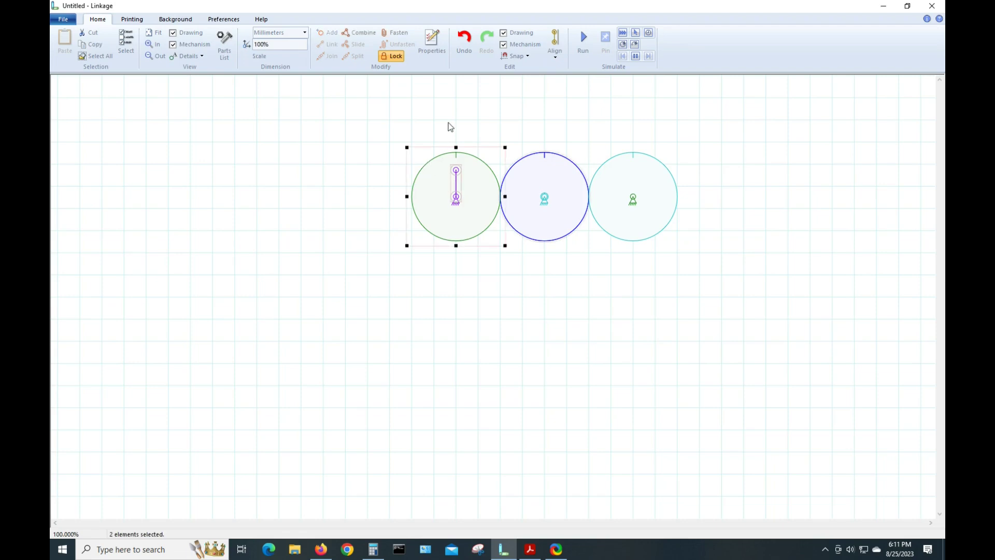
pyautogui.click(407, 38)
pyautogui.click(487, 111)
pyautogui.click(583, 40)
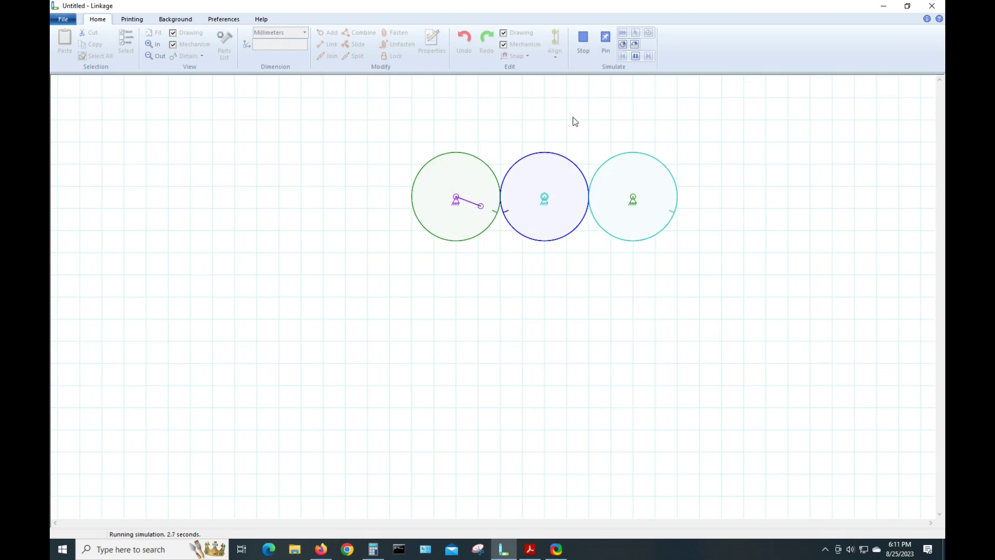
pyautogui.click(582, 40)
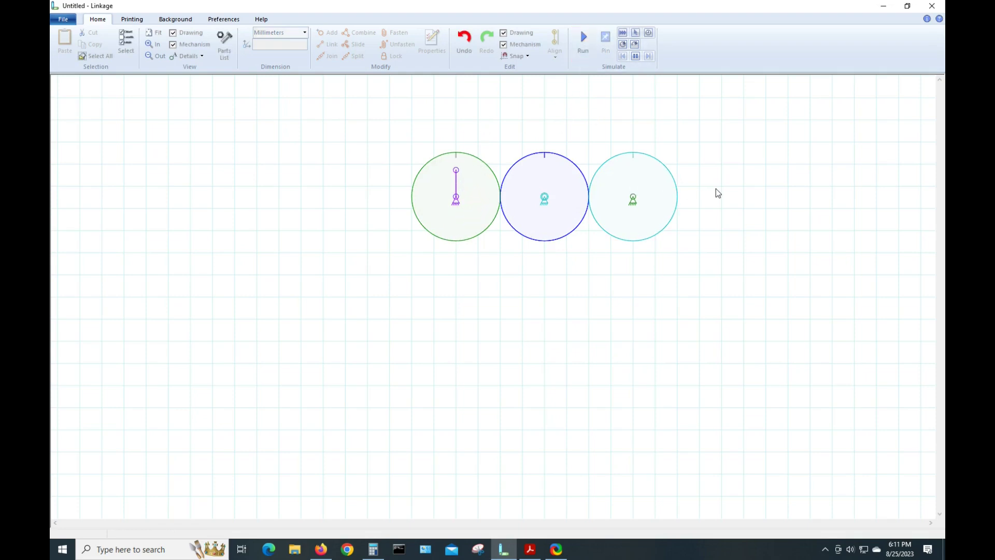
# - Add a linked connector from the right gear's centre anchor, place it about 6 mm straight above the anchor, and check the link's length
pyautogui.click(633, 200)
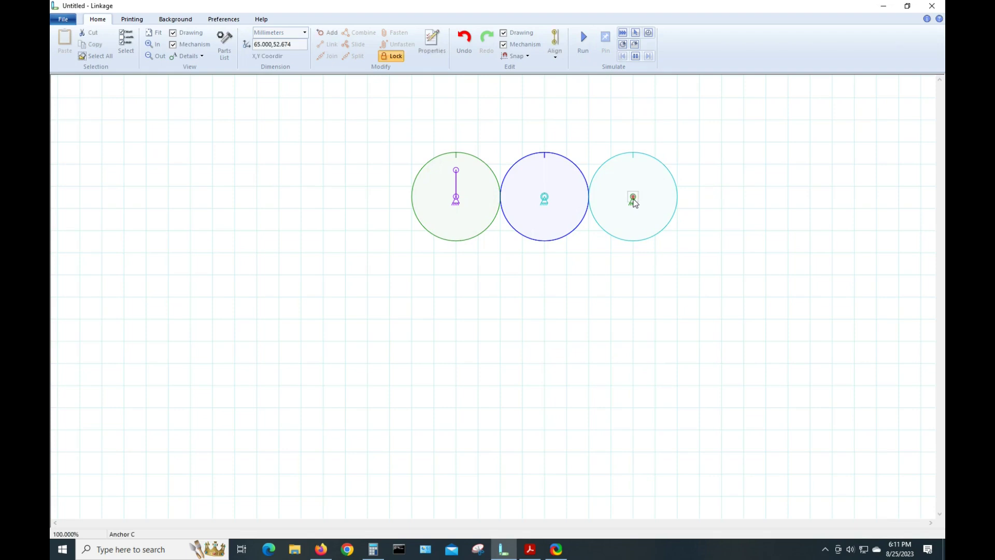
pyautogui.rightClick(709, 182)
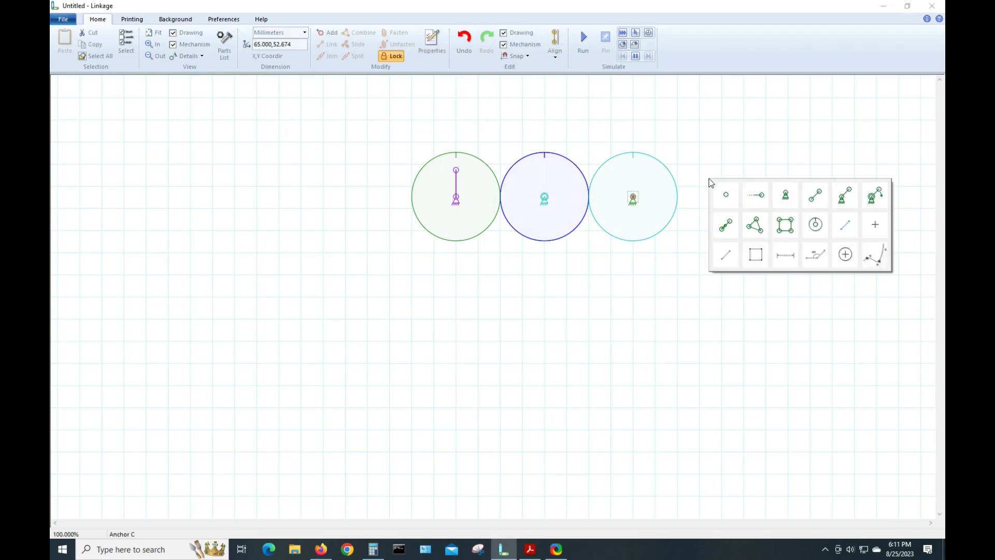
pyautogui.click(755, 196)
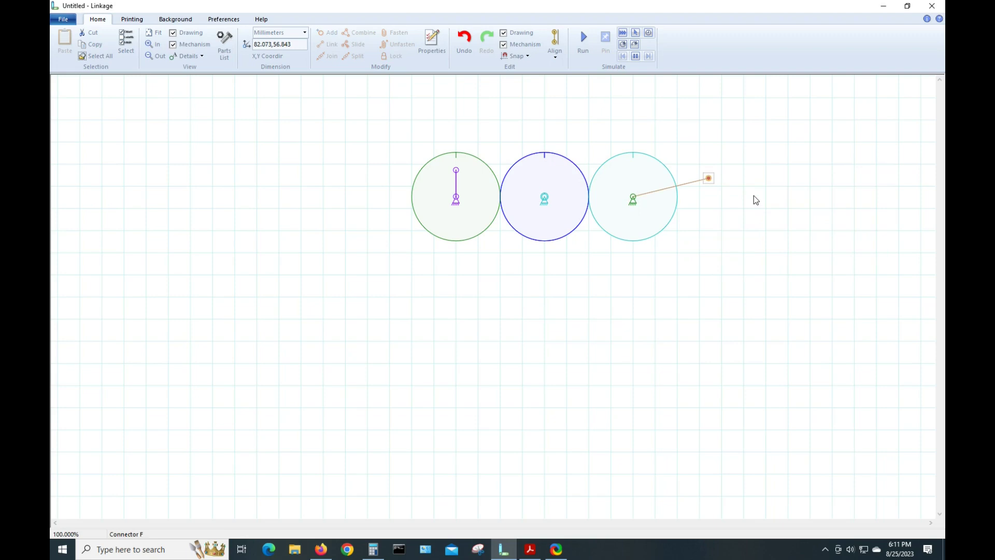
pyautogui.moveTo(709, 181); pyautogui.dragTo(635, 175)
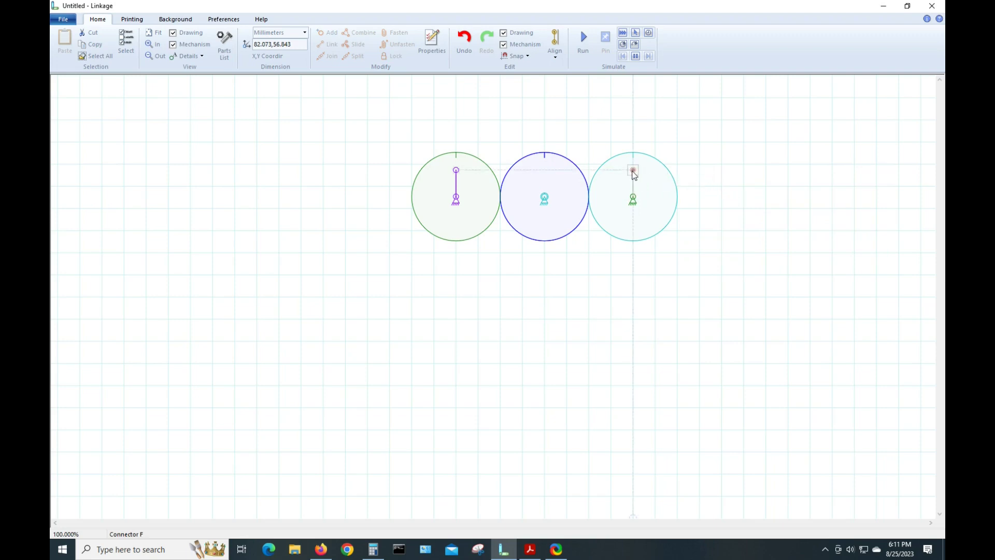
pyautogui.click(727, 167)
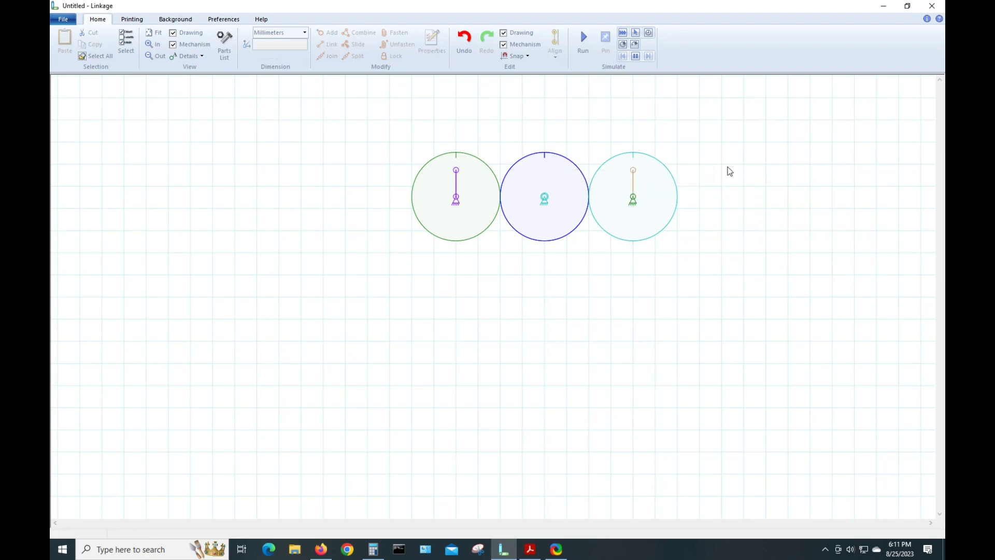
pyautogui.click(633, 182)
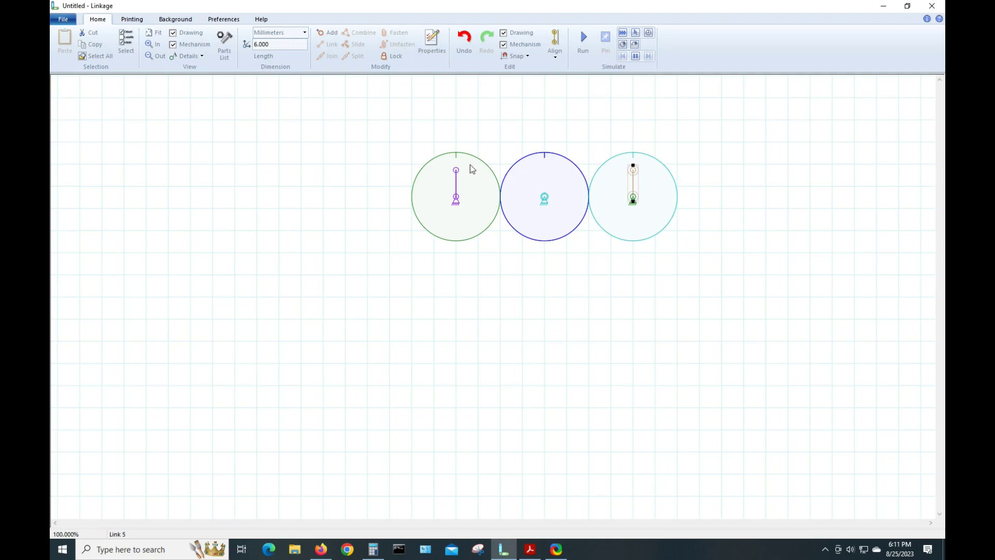
pyautogui.click(554, 132)
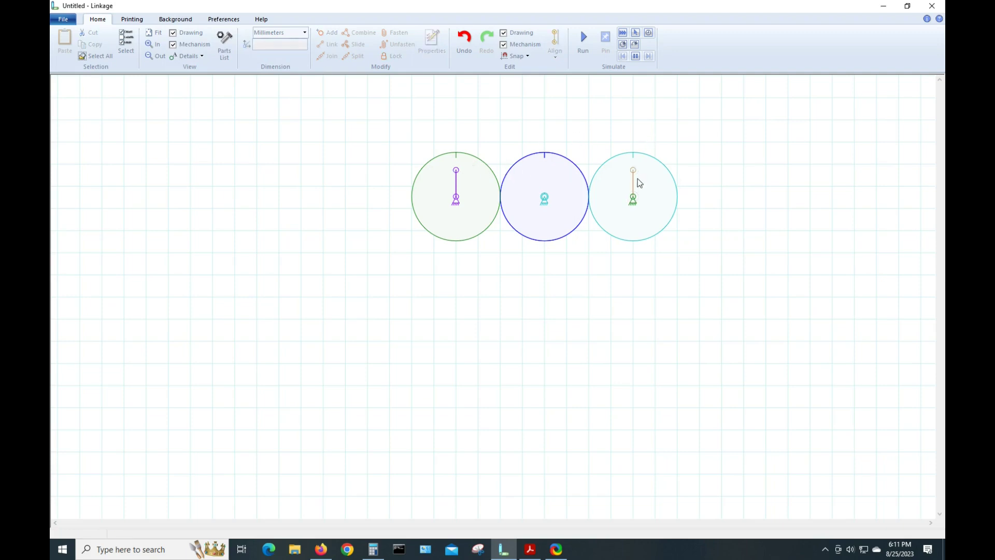
# - Align the right link's end connector vertically with the right gear's centre anchor
pyautogui.click(633, 198)
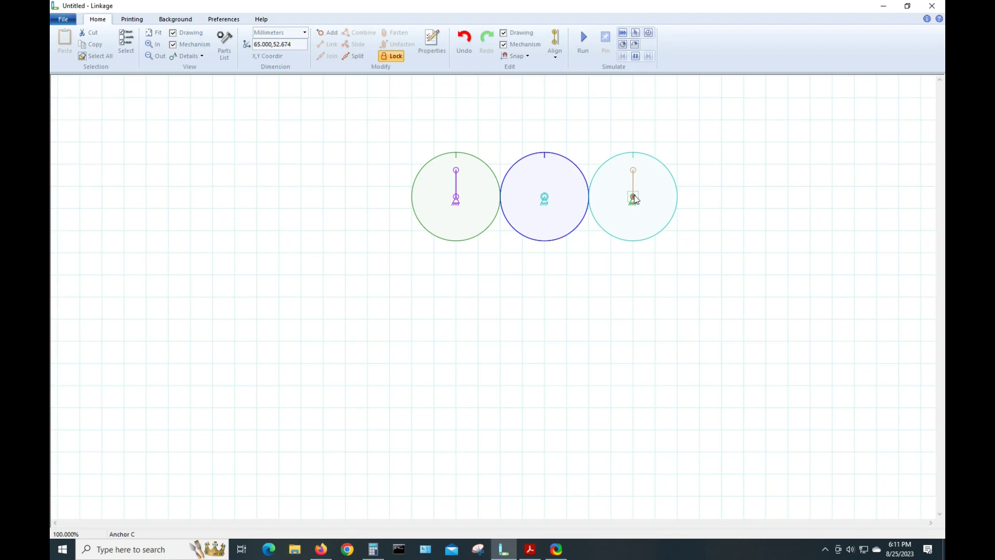
pyautogui.keyDown('shift'); pyautogui.click(635, 171); pyautogui.keyUp('shift')
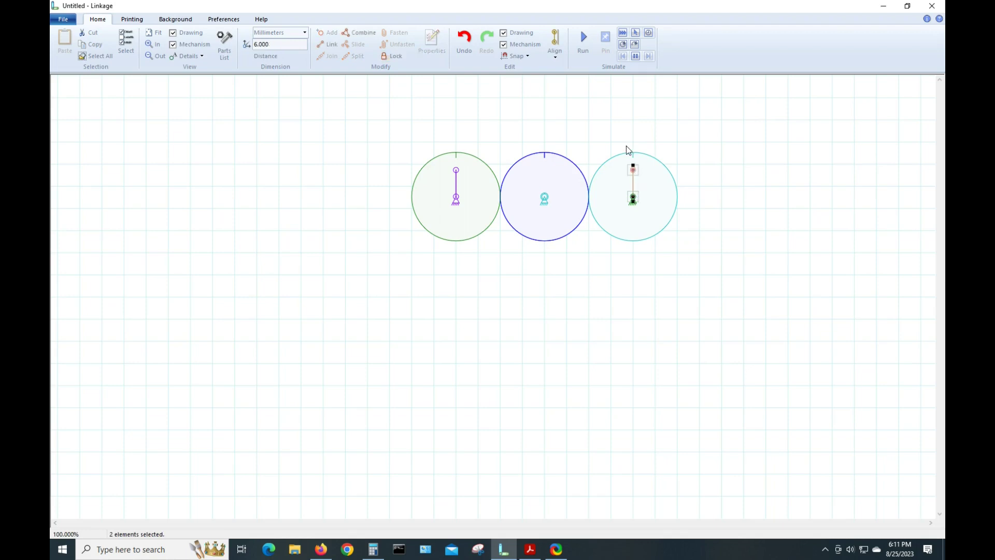
pyautogui.click(555, 57)
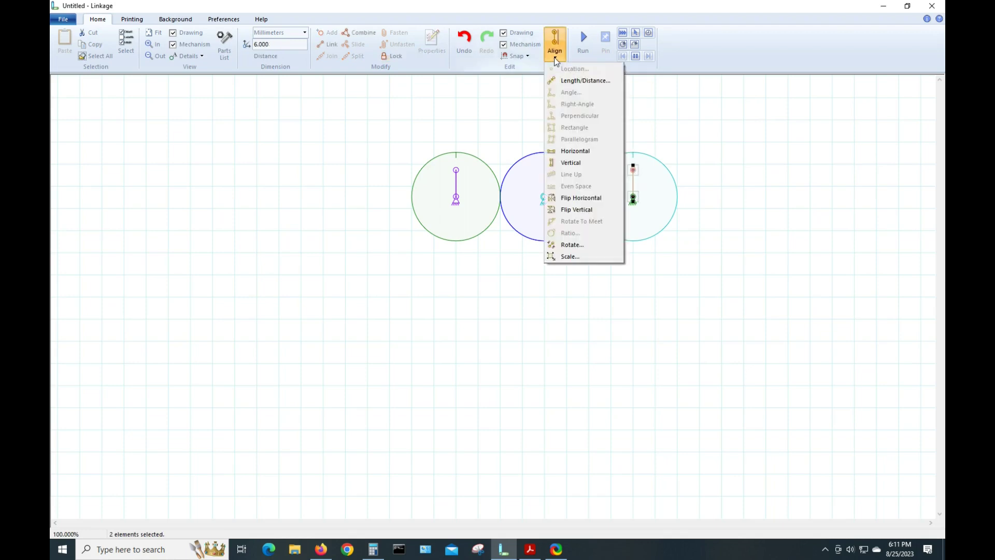
pyautogui.click(573, 164)
pyautogui.click(588, 118)
# - Lock the size and shape of the right gear's link and recheck its lock setting
pyautogui.click(632, 184)
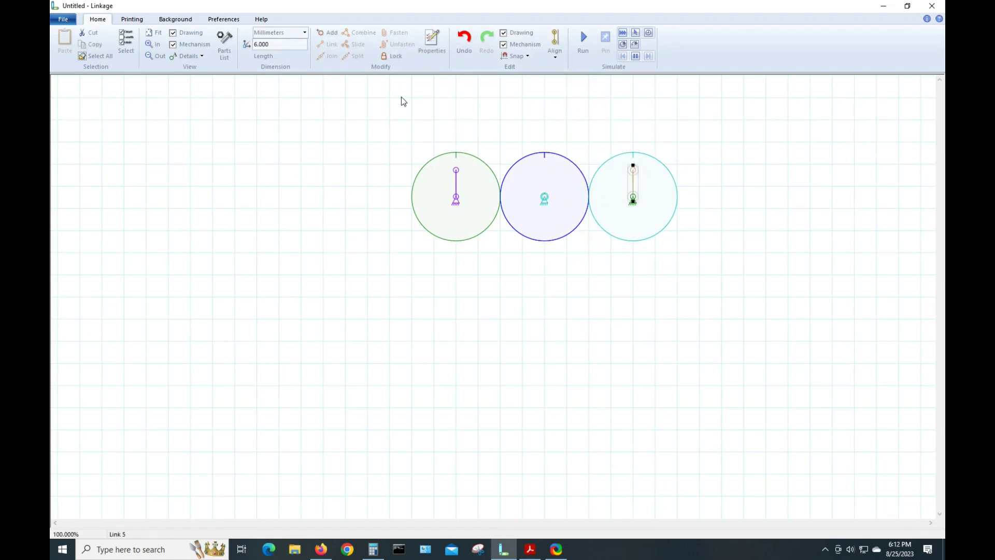
pyautogui.click(396, 55)
pyautogui.click(434, 97)
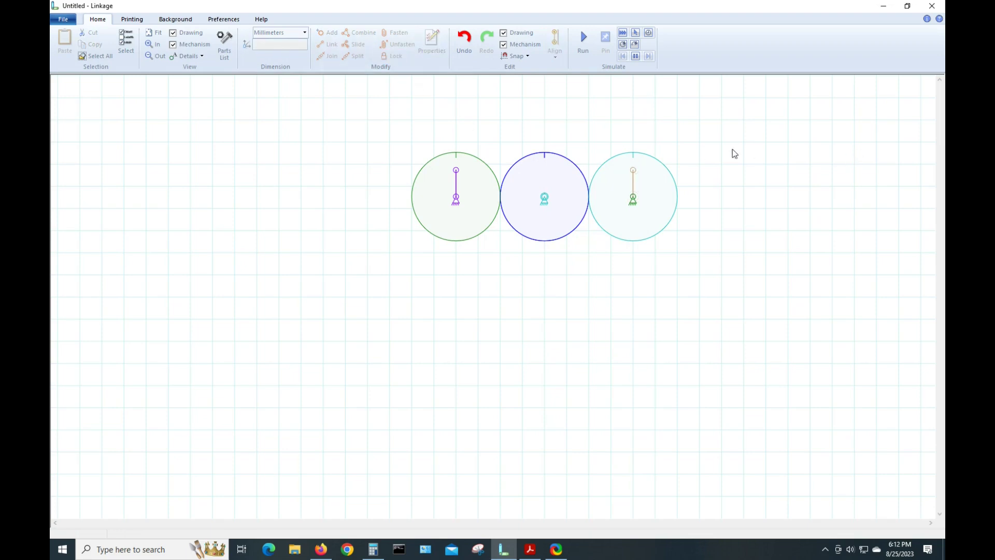
pyautogui.click(633, 190)
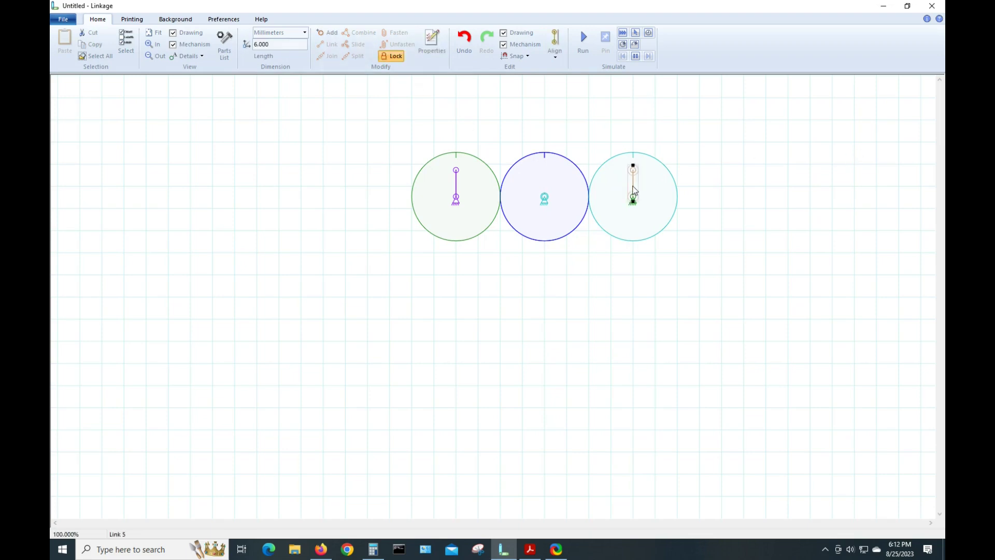
# - Fasten the right crank link to the right gear and run the simulation to check that both cranks rotate
pyautogui.keyDown('shift'); pyautogui.click(665, 167); pyautogui.keyUp('shift')
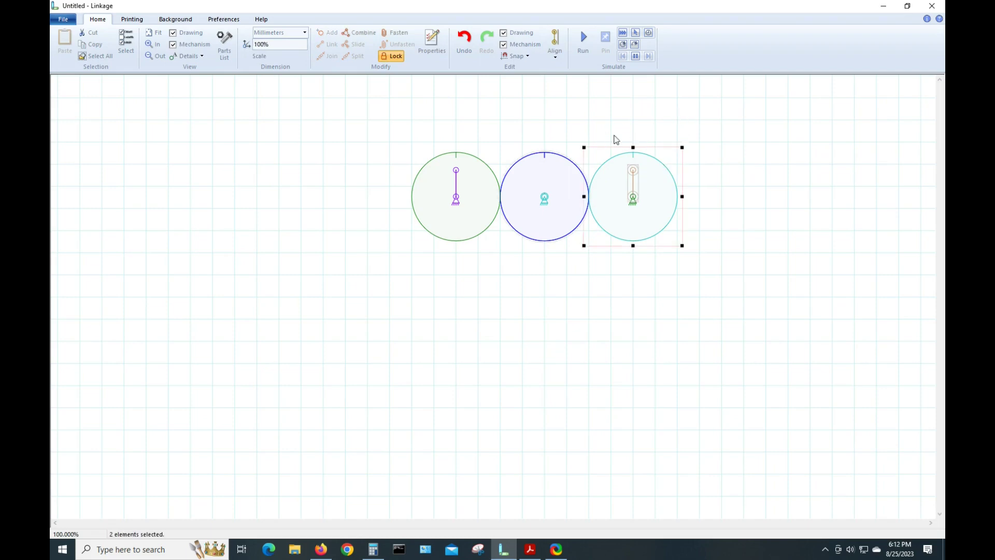
pyautogui.click(400, 33)
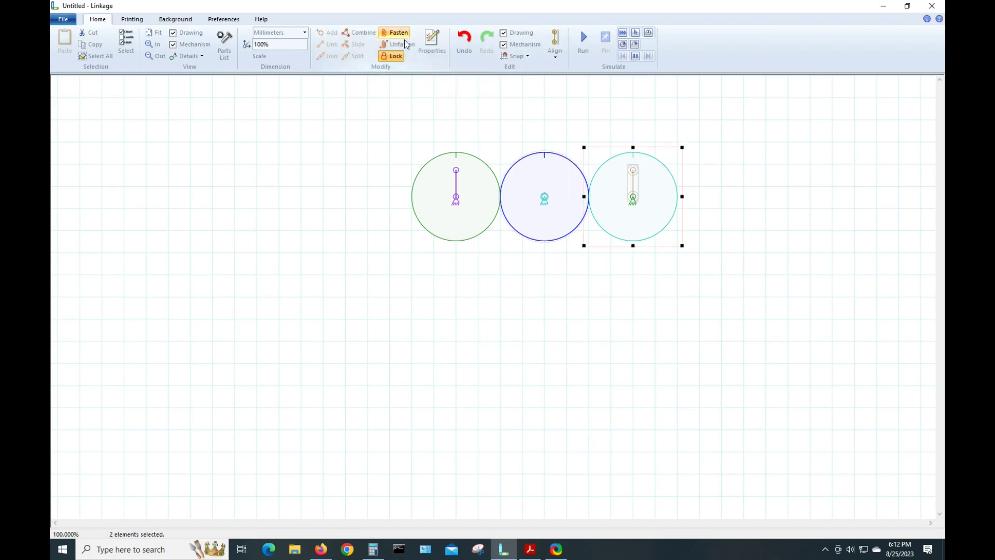
pyautogui.click(520, 125)
pyautogui.click(583, 39)
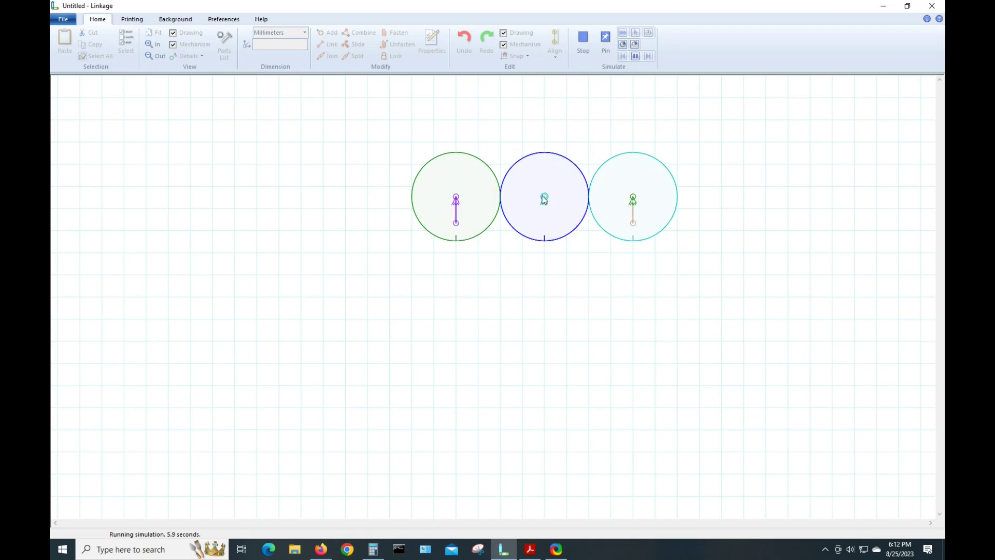
pyautogui.click(583, 39)
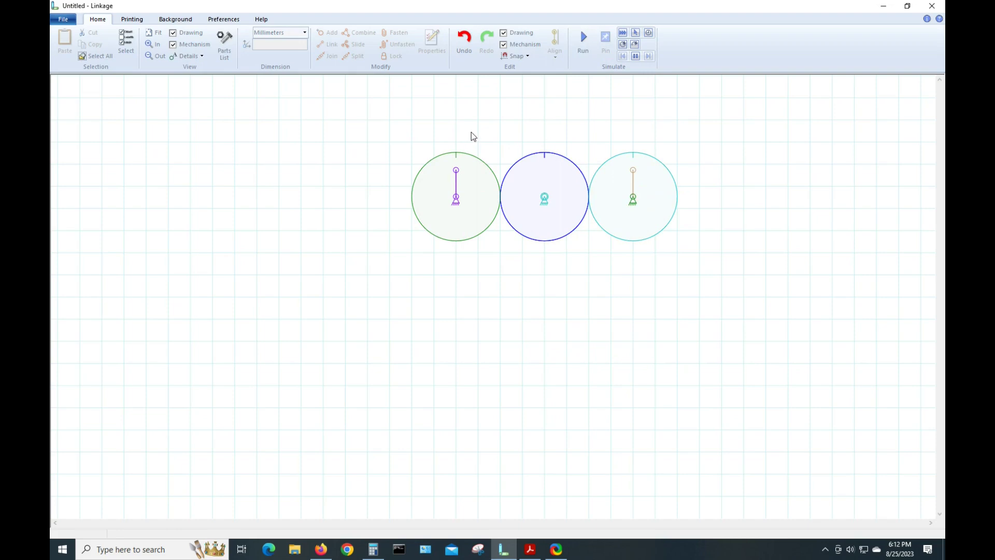
# - Insert a new two-connector link above the gears and join its lower connector to the left crank's upper connector
pyautogui.rightClick(522, 114)
pyautogui.click(626, 127)
pyautogui.click(529, 129)
pyautogui.click(520, 111)
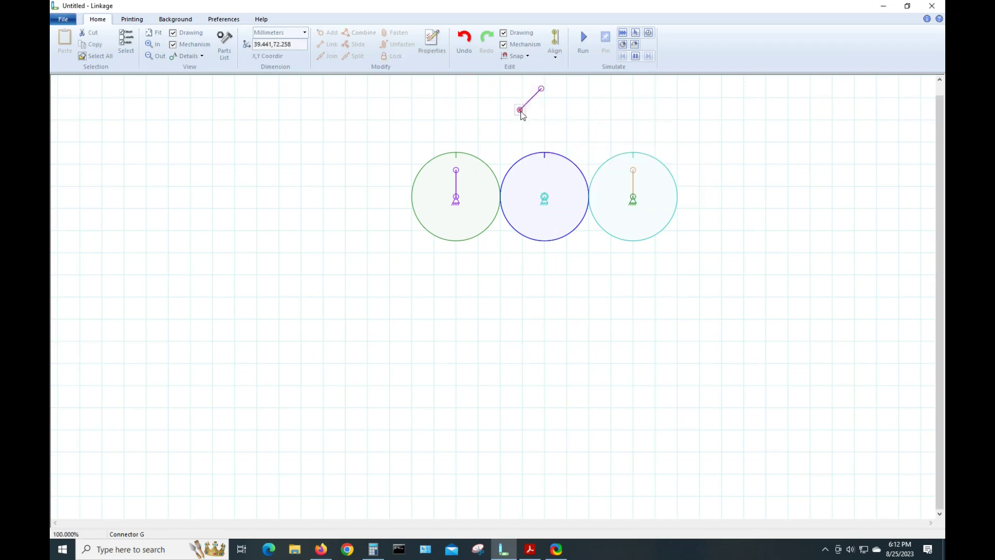
pyautogui.keyDown('shift'); pyautogui.click(457, 171); pyautogui.keyUp('shift')
pyautogui.click(330, 56)
pyautogui.click(335, 114)
# - Join the new link's free end to the right crank's upper connector and run the simulation
pyautogui.click(542, 89)
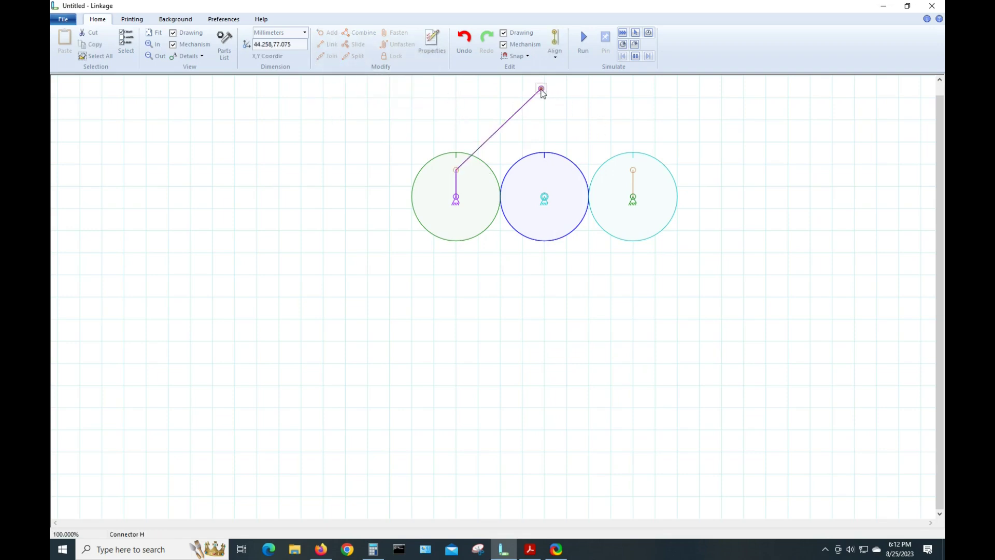
pyautogui.keyDown('shift'); pyautogui.click(638, 169); pyautogui.keyUp('shift')
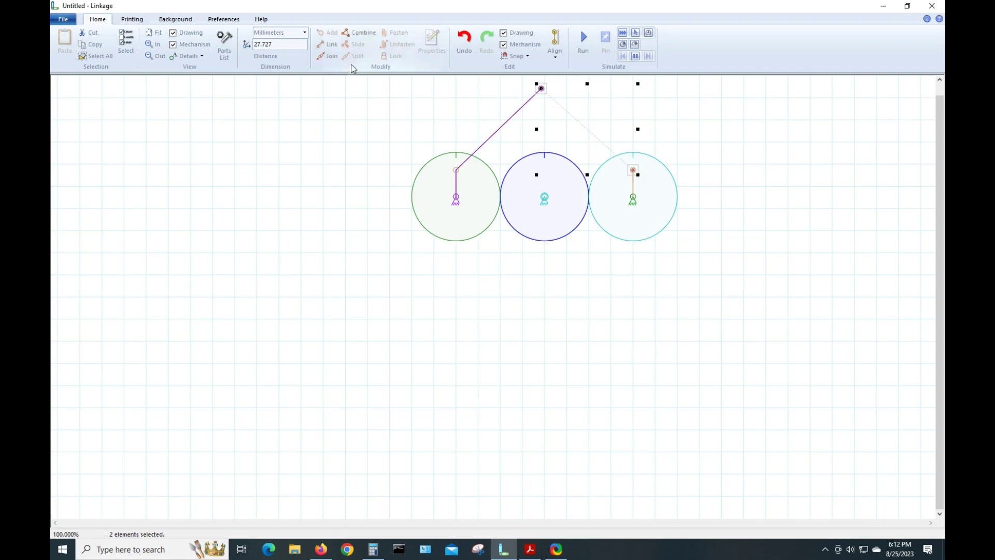
pyautogui.click(329, 56)
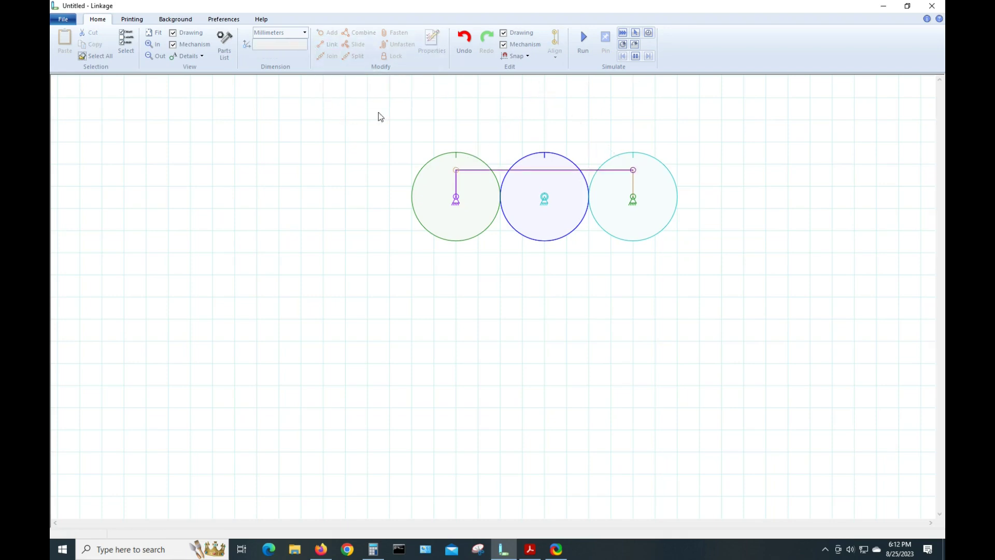
pyautogui.click(583, 40)
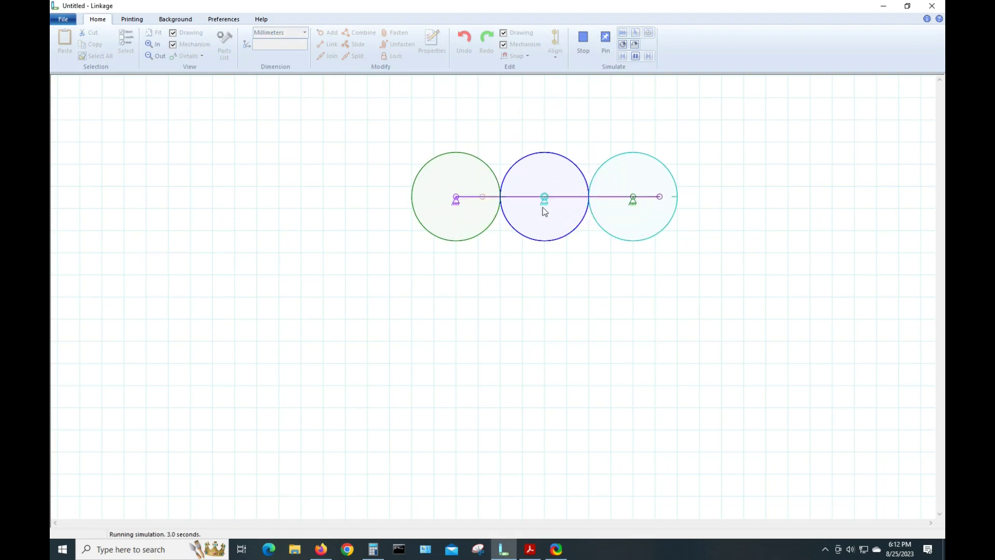
pyautogui.click(582, 41)
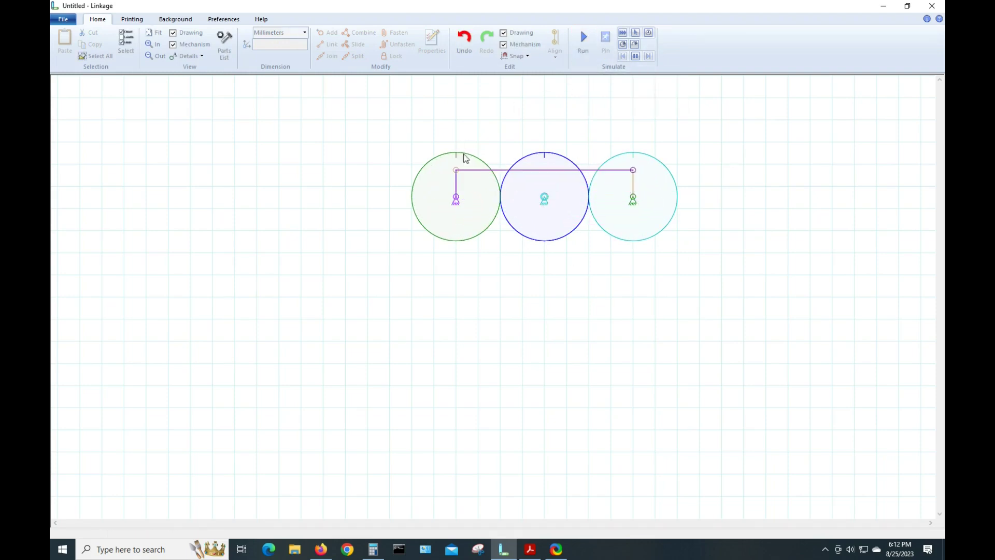
# - Check the length and lock settings of the two crank links and rerun the simulation
pyautogui.click(456, 185)
pyautogui.click(632, 190)
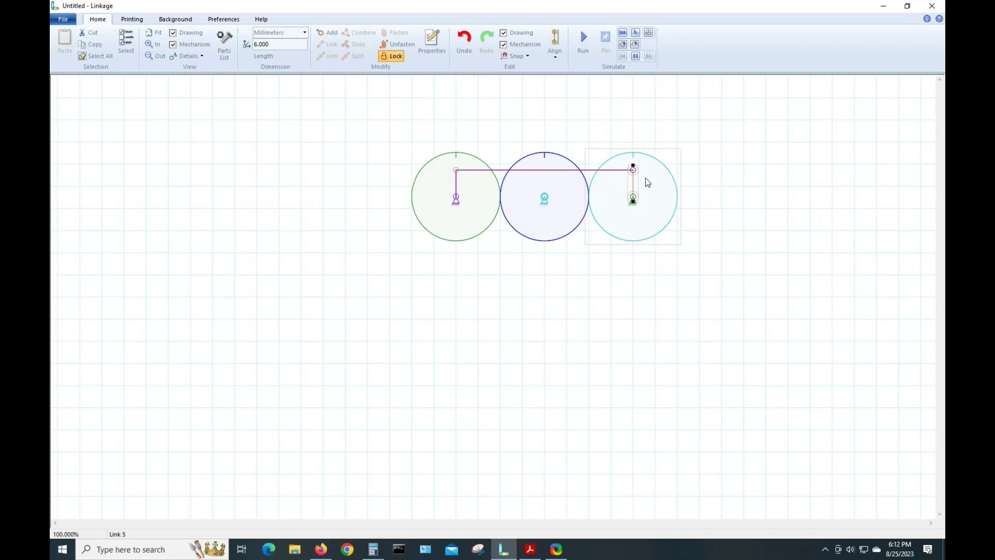
pyautogui.click(526, 123)
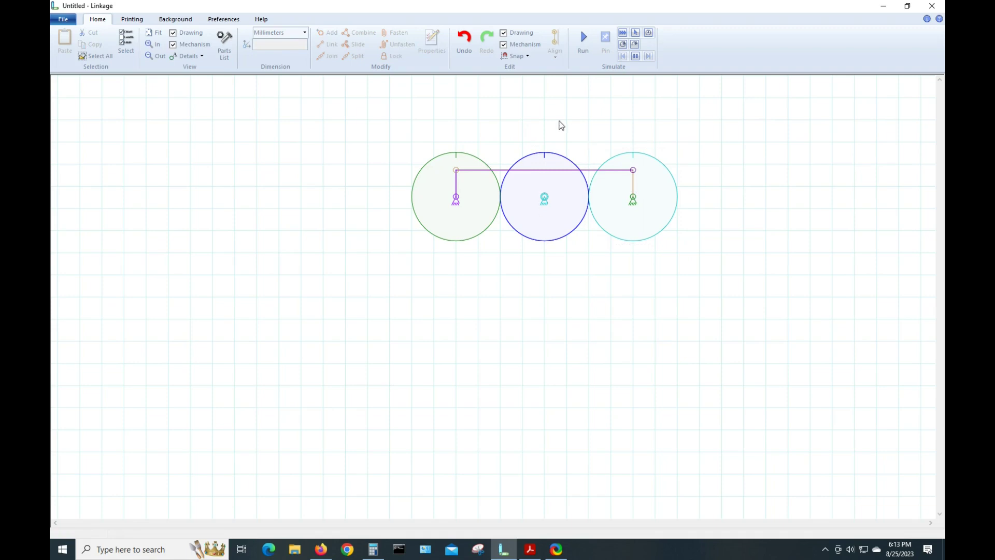
pyautogui.click(583, 39)
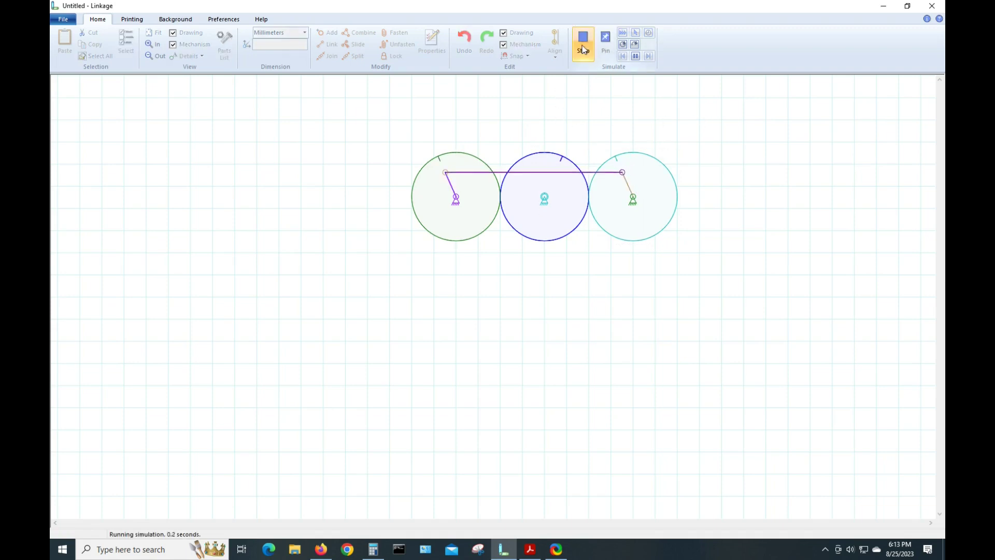
pyautogui.click(583, 39)
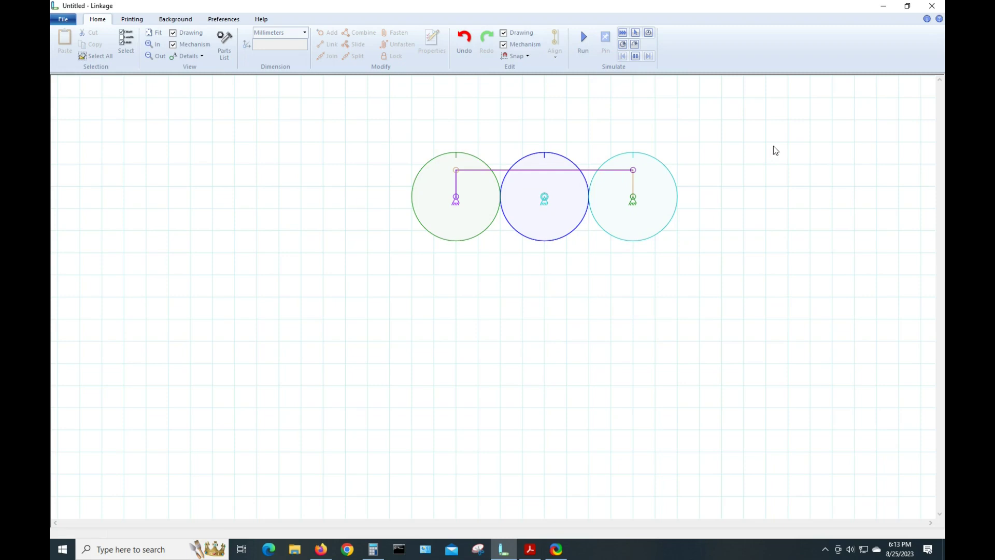
# - Add a third connector at the middle of the horizontal link joining the two cranks
pyautogui.click(555, 171)
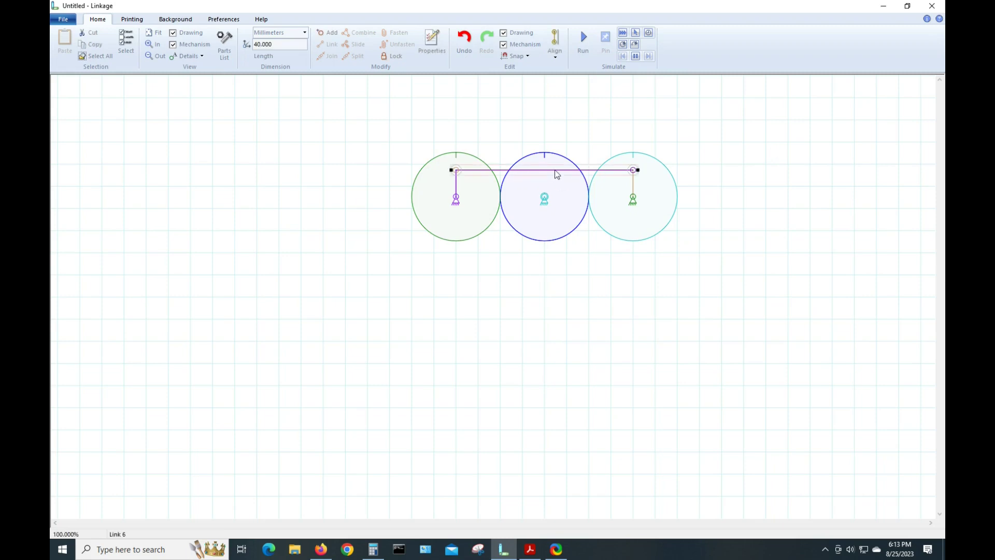
pyautogui.click(328, 32)
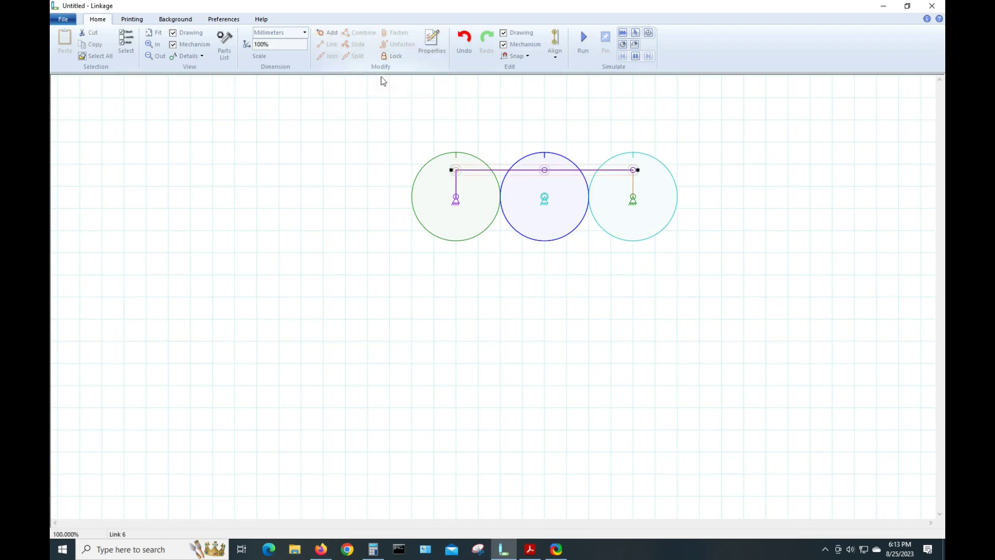
pyautogui.click(613, 313)
# - Add a linked connector from the horizontal link's middle connector and place it straight below at coordinates 45, 10
pyautogui.click(544, 170)
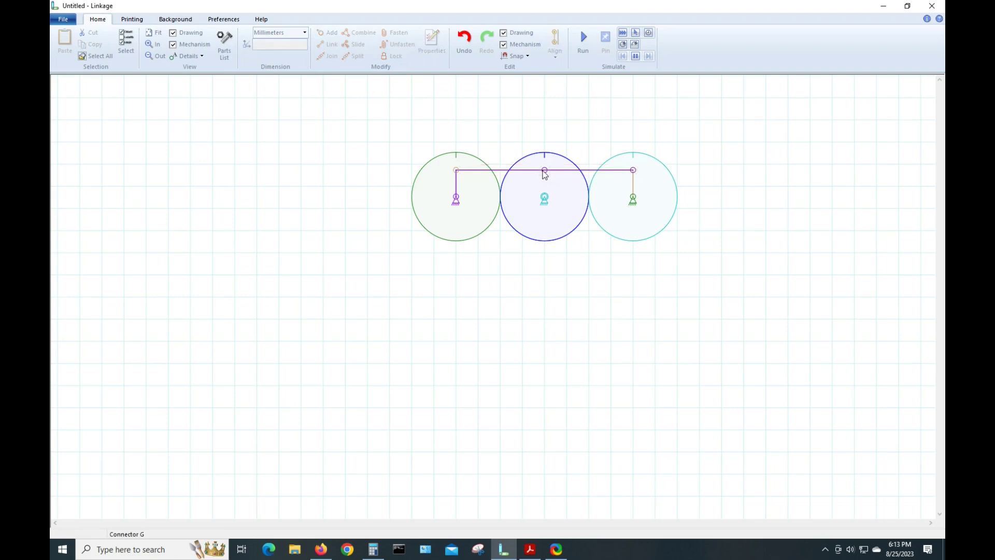
pyautogui.rightClick(717, 134)
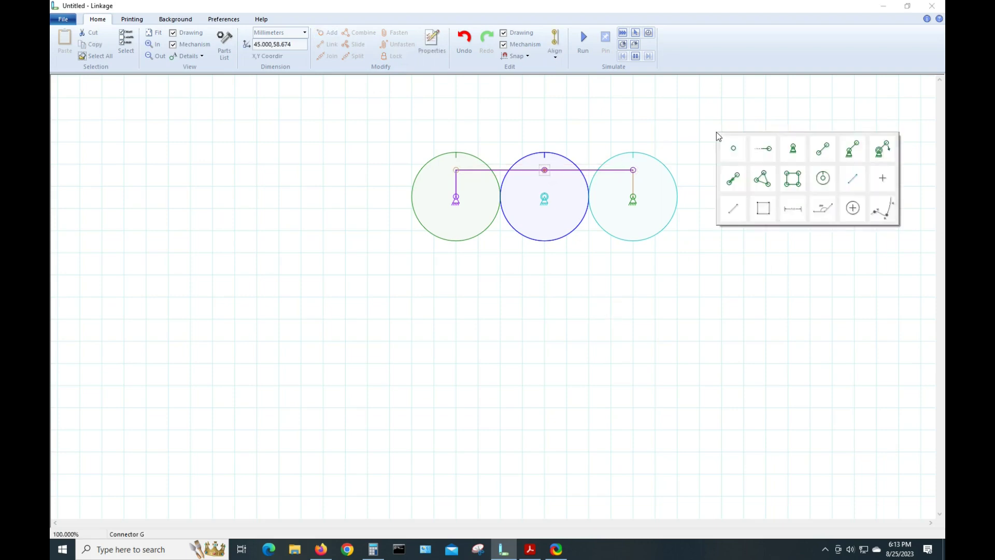
pyautogui.click(762, 152)
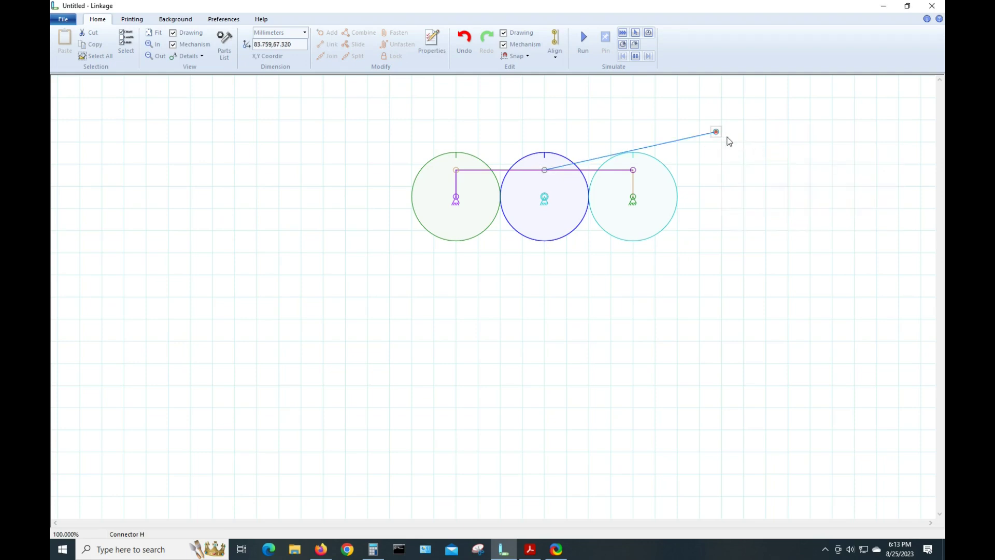
pyautogui.moveTo(716, 132); pyautogui.dragTo(549, 388)
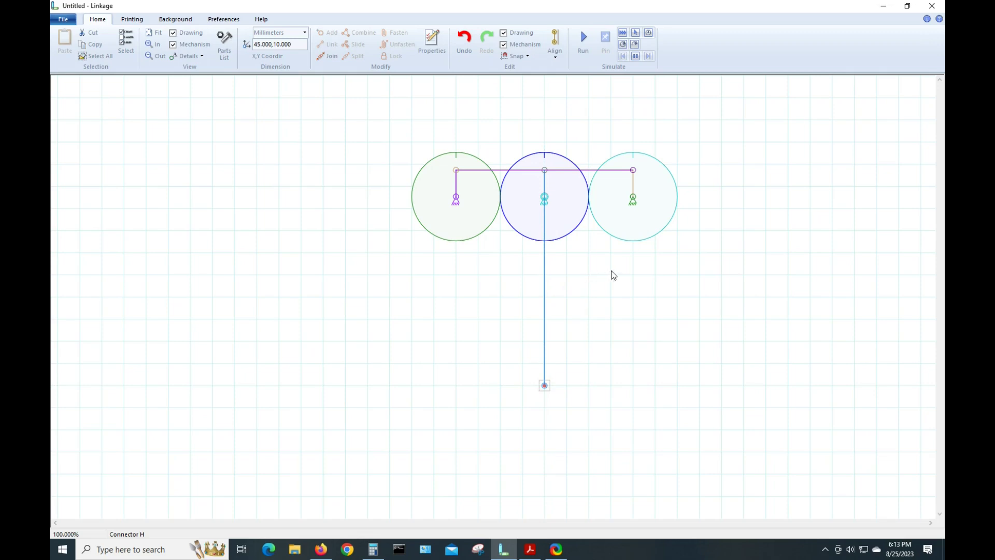
# - Set the length of the vertical link to 50 mm
pyautogui.click(545, 297)
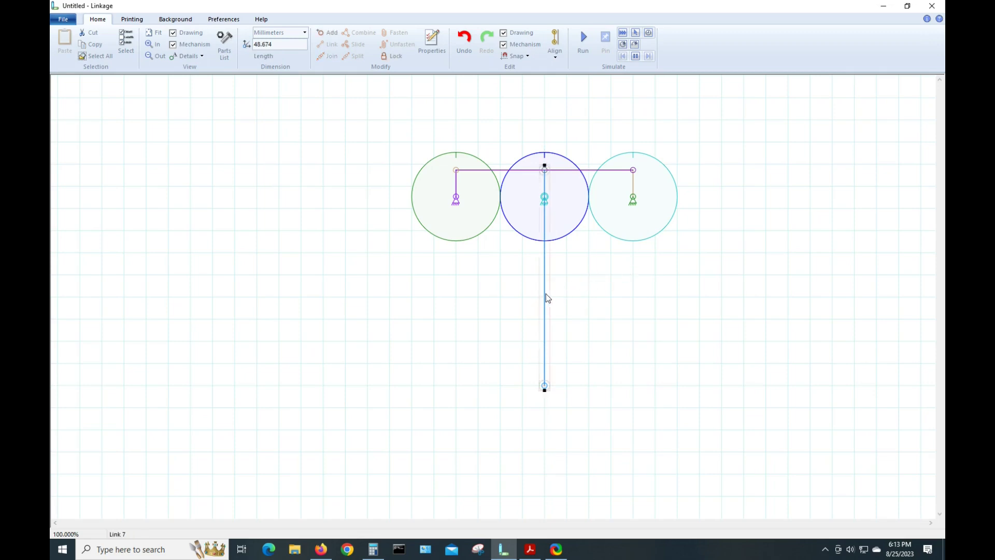
pyautogui.doubleClick(286, 43)
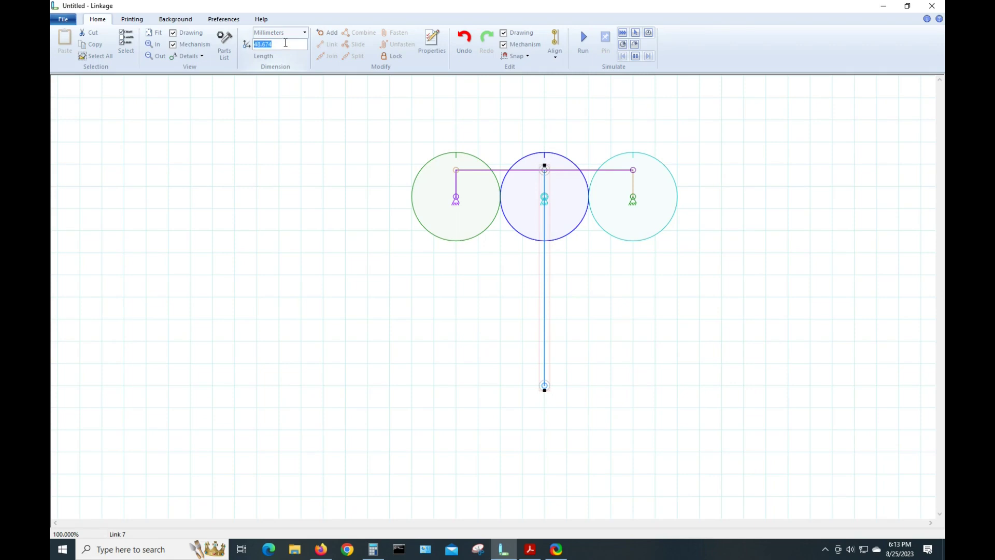
pyautogui.write('50')
pyautogui.press('Return')
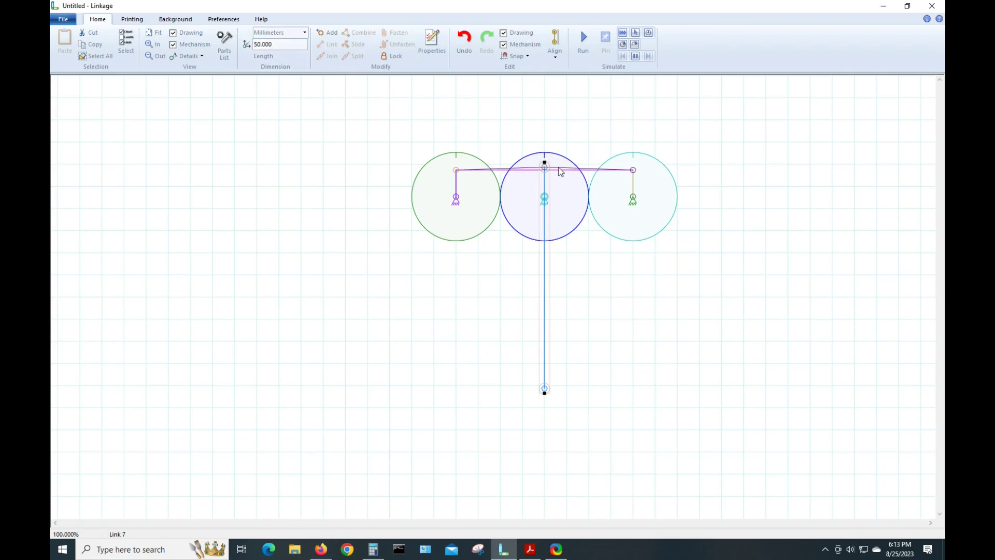
# - Move the vertical link down so that its upper connector lies in line with the horizontal link's end connectors
pyautogui.scroll(2, 556, 166)
pyautogui.scroll(2, 555, 166)
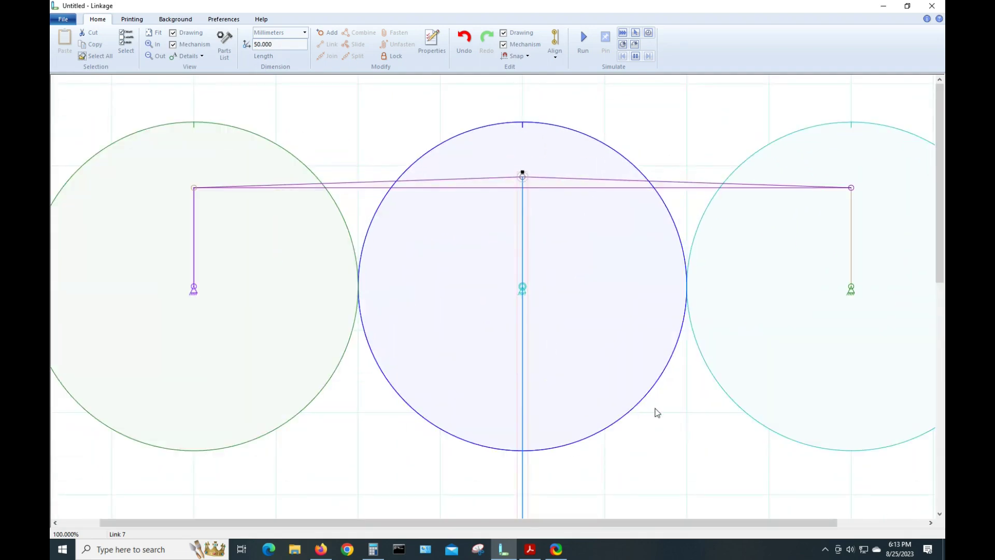
pyautogui.scroll(1, 681, 443)
pyautogui.scroll(-2, 682, 426)
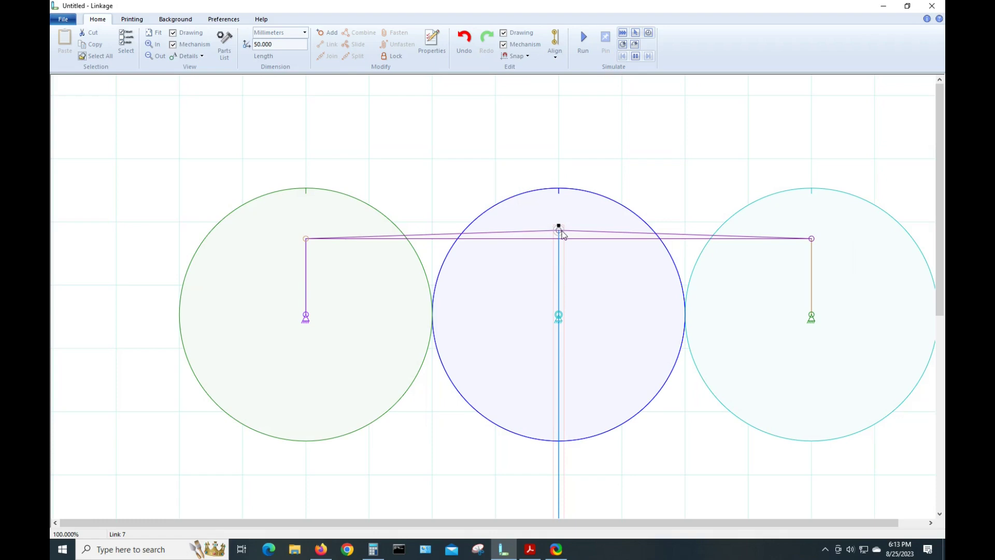
pyautogui.moveTo(561, 235); pyautogui.dragTo(561, 239)
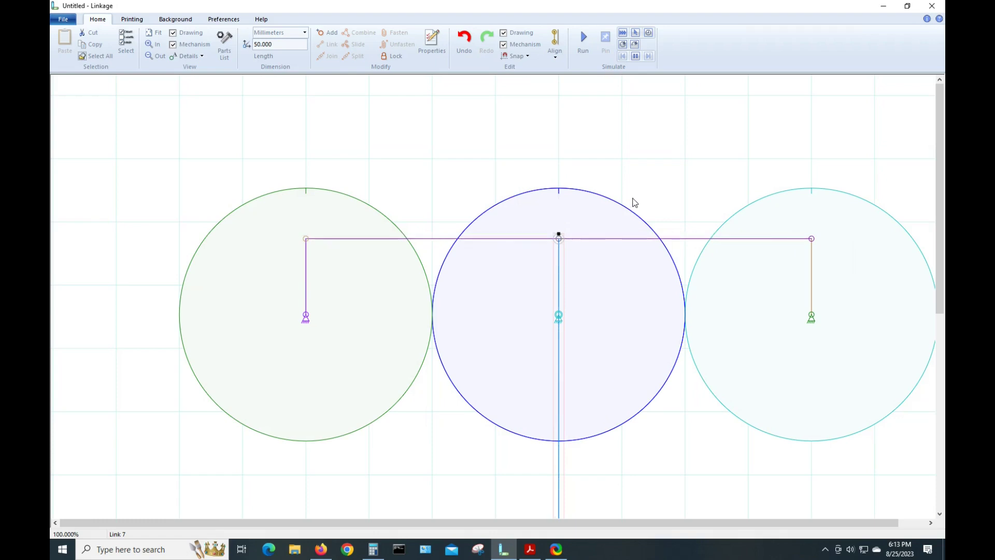
pyautogui.scroll(3, 652, 191)
pyautogui.scroll(-8, 651, 191)
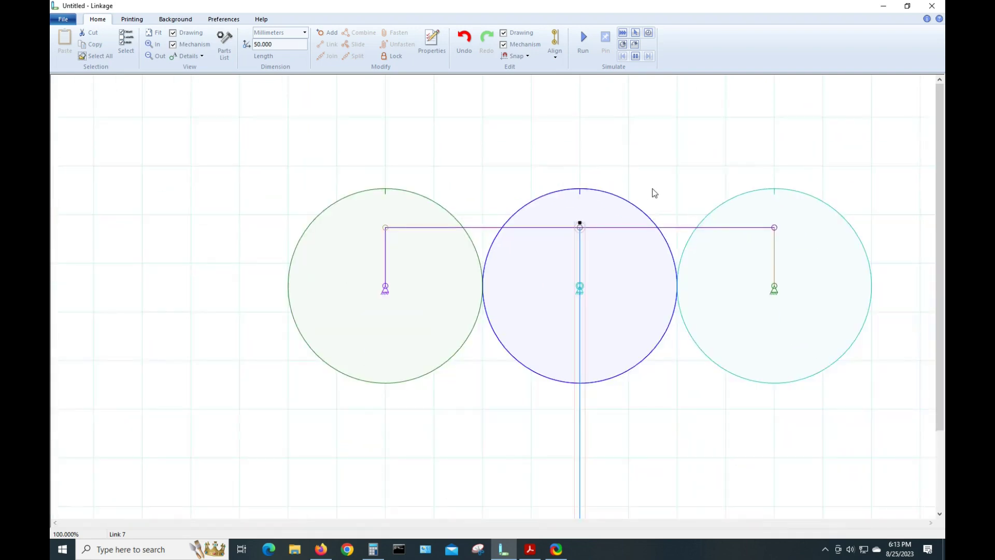
# - Check the vertical link's length and lock setting, and run the simulation to test its motion
pyautogui.click(617, 365)
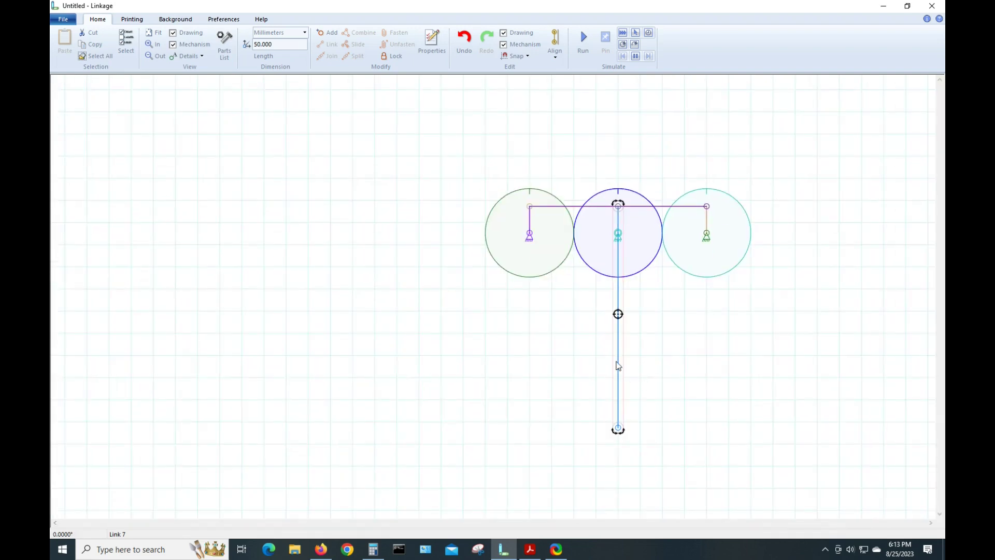
pyautogui.click(307, 134)
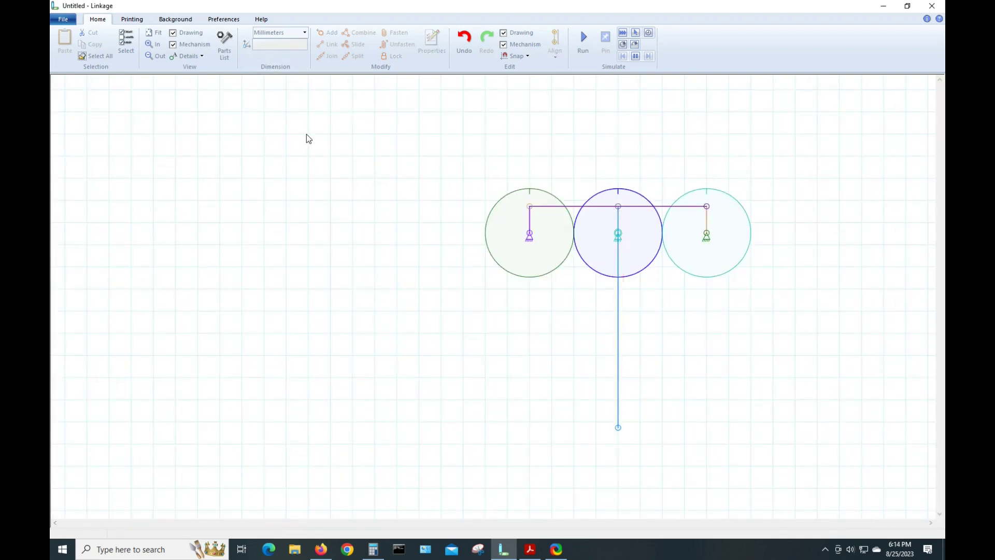
pyautogui.click(618, 351)
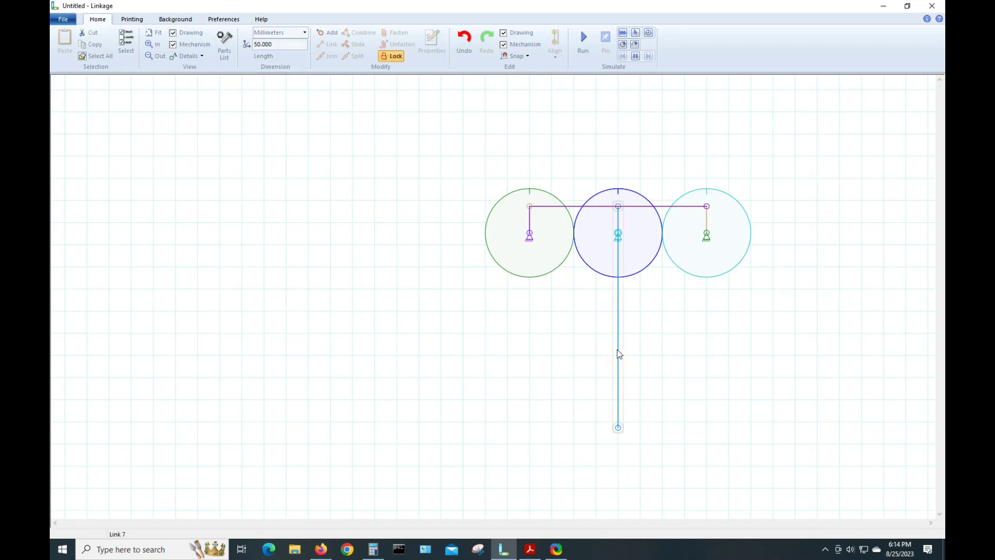
pyautogui.click(561, 350)
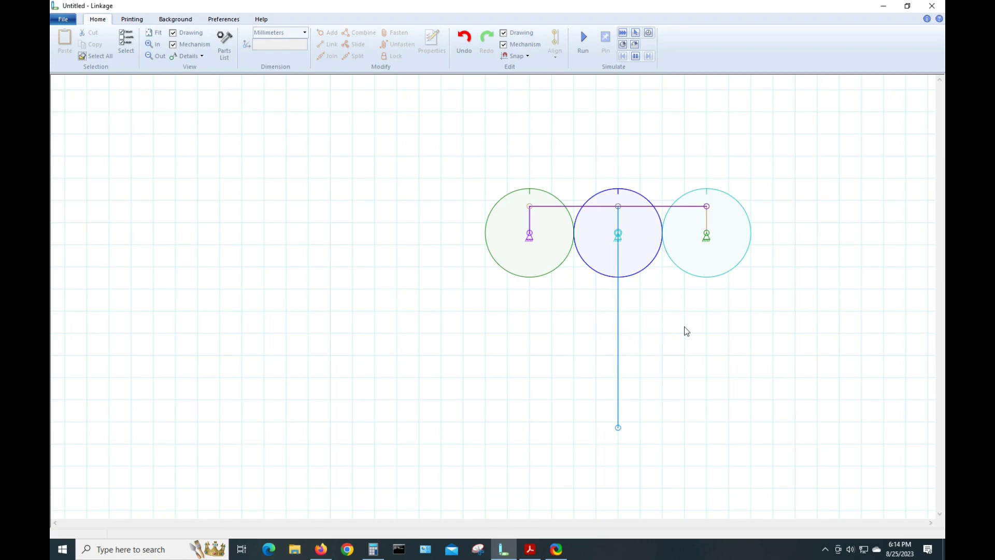
pyautogui.click(583, 40)
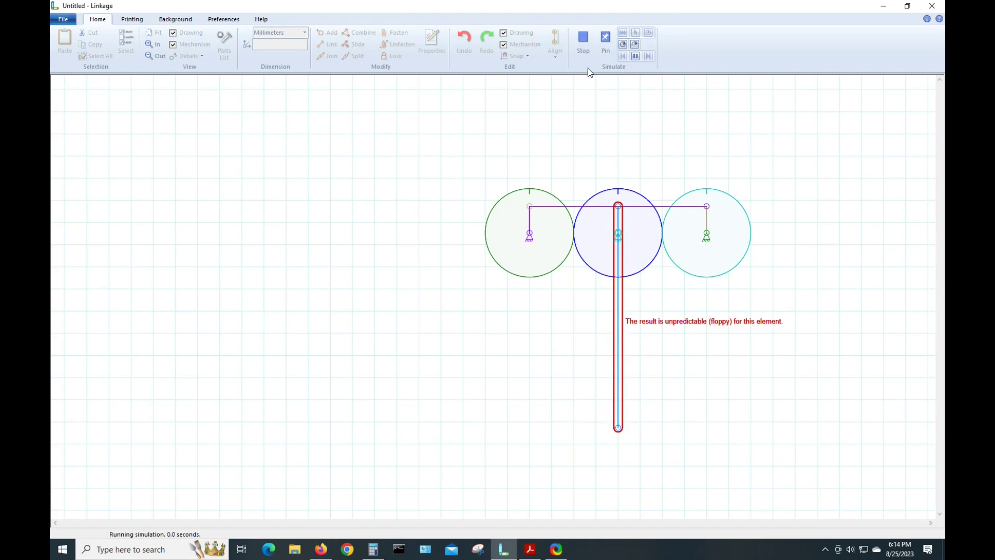
pyautogui.click(583, 41)
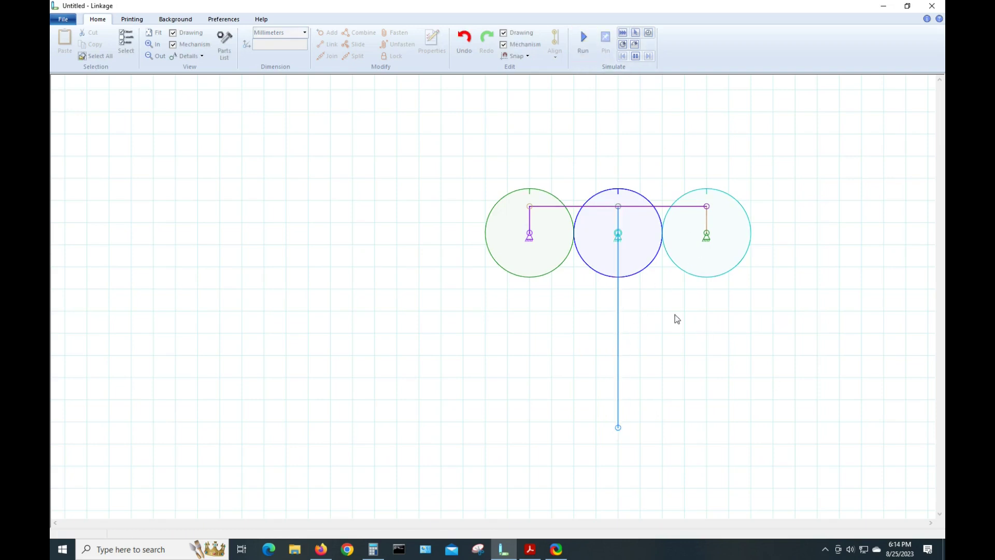
# - Combine the vertical and horizontal links into a single triangular link and run the simulation to test its motion
pyautogui.click(617, 356)
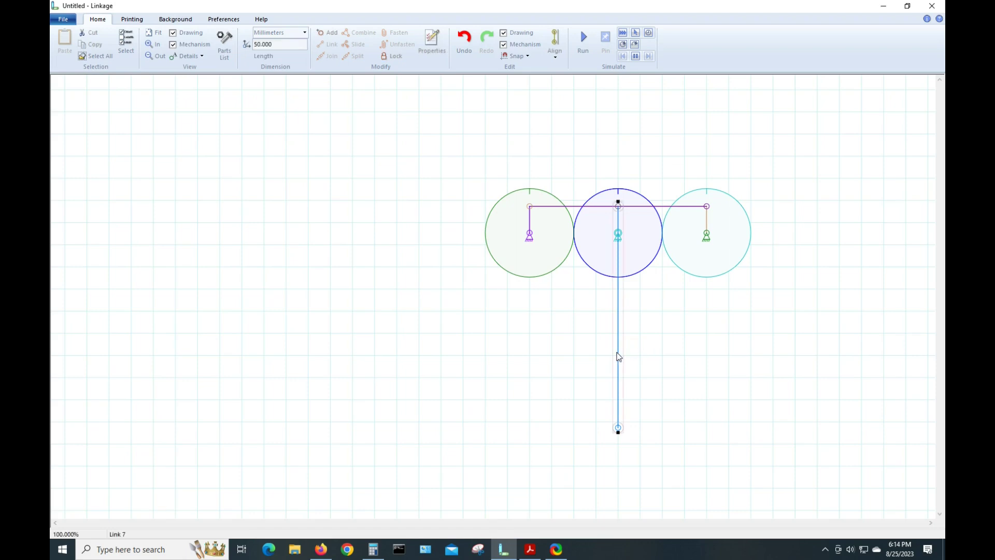
pyautogui.keyDown('shift'); pyautogui.click(667, 212); pyautogui.keyUp('shift')
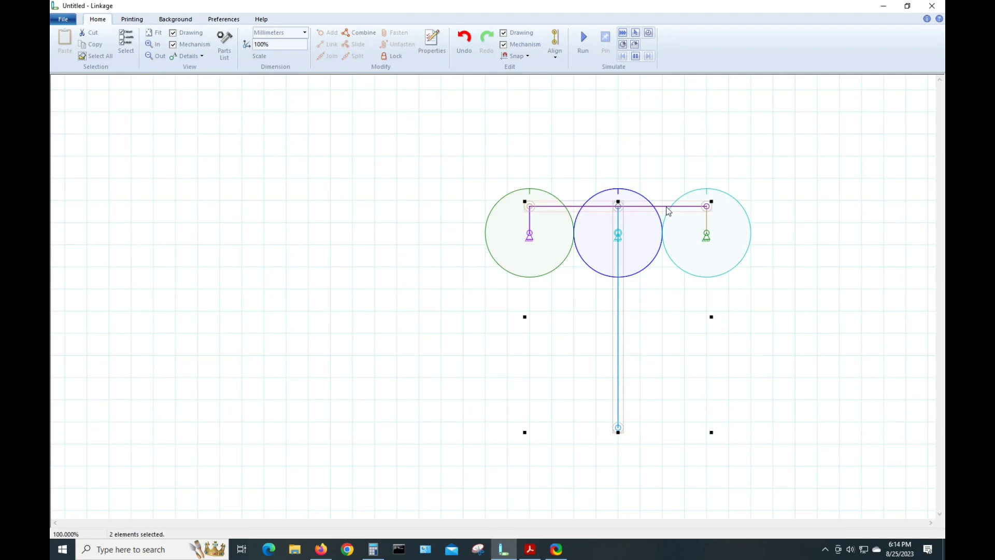
pyautogui.click(371, 34)
pyautogui.click(304, 288)
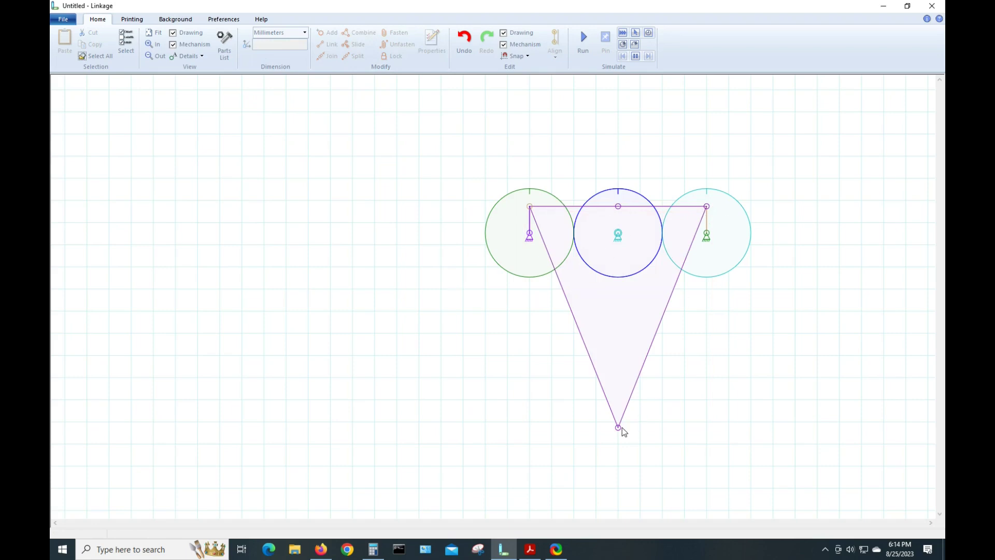
pyautogui.click(583, 41)
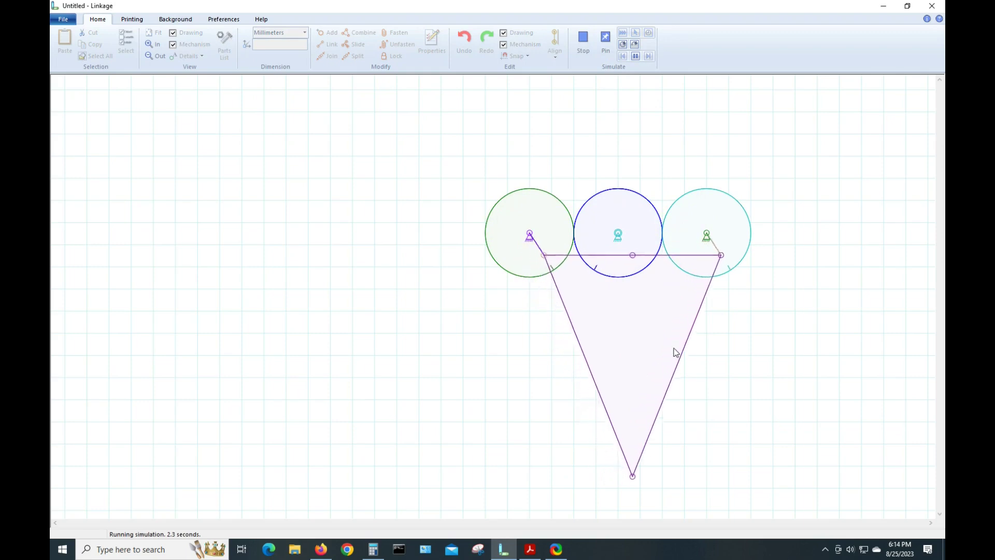
pyautogui.click(588, 41)
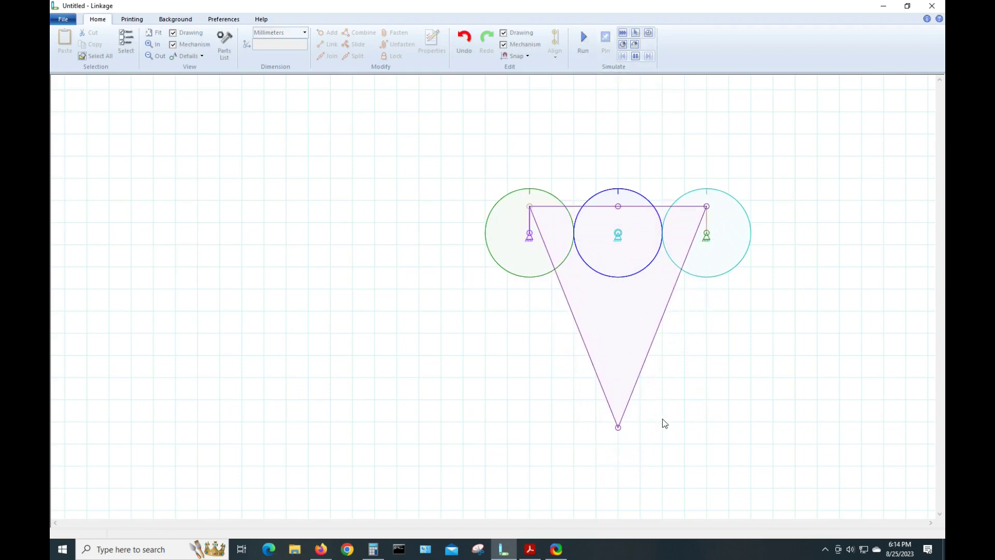
# - Enable Draw Motion Path on the triangular link's lowest connector and run the simulation to trace its path
pyautogui.click(619, 428)
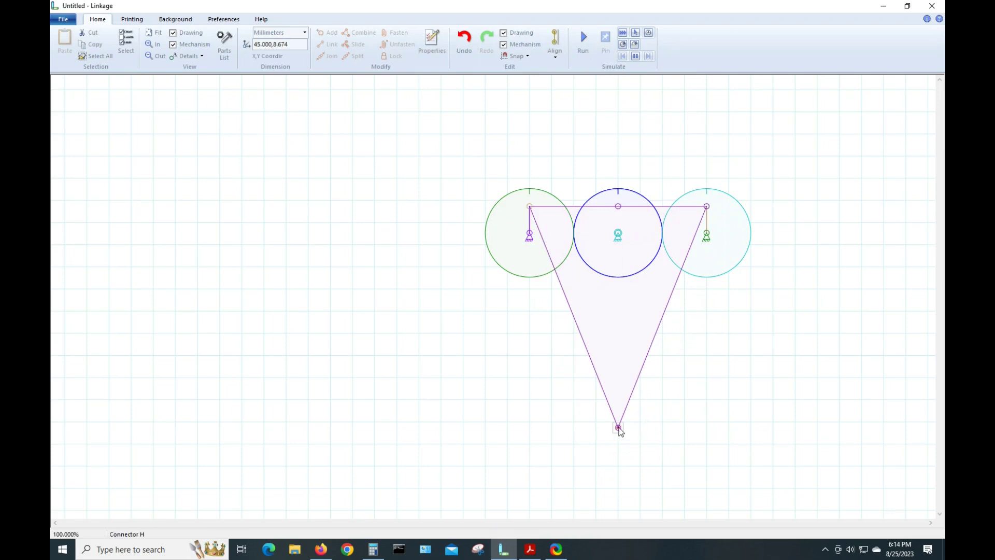
pyautogui.rightClick(619, 428)
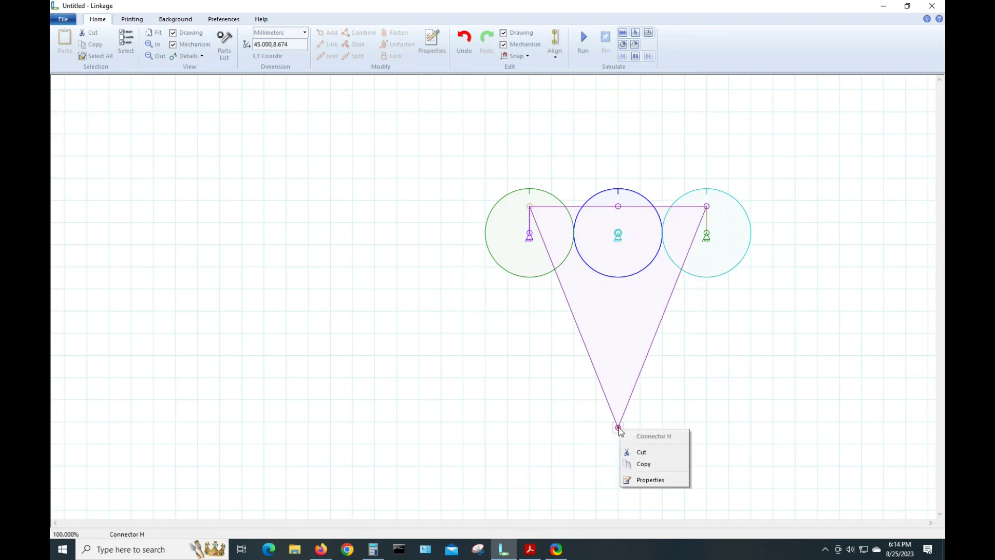
pyautogui.click(647, 482)
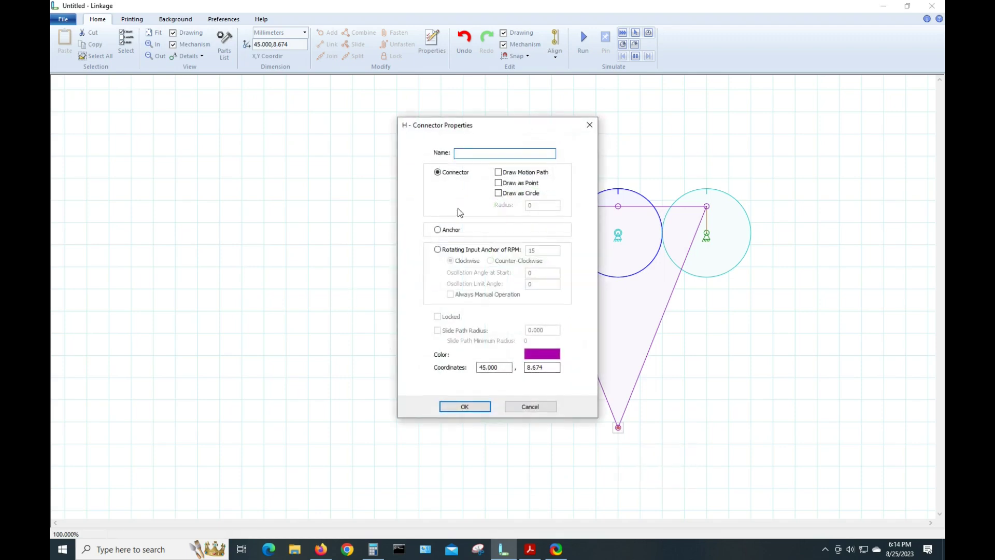
pyautogui.click(498, 172)
pyautogui.click(465, 406)
pyautogui.click(583, 39)
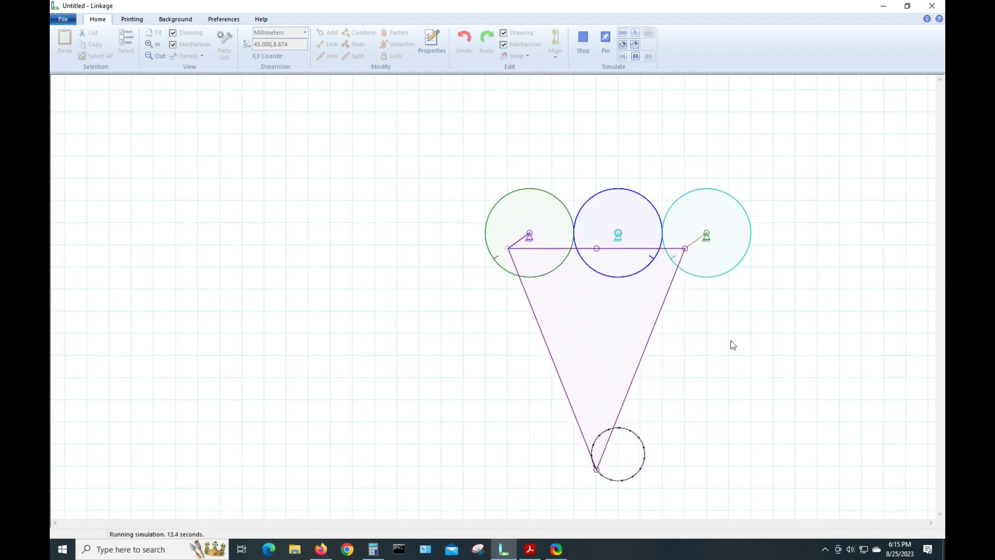
pyautogui.click(583, 41)
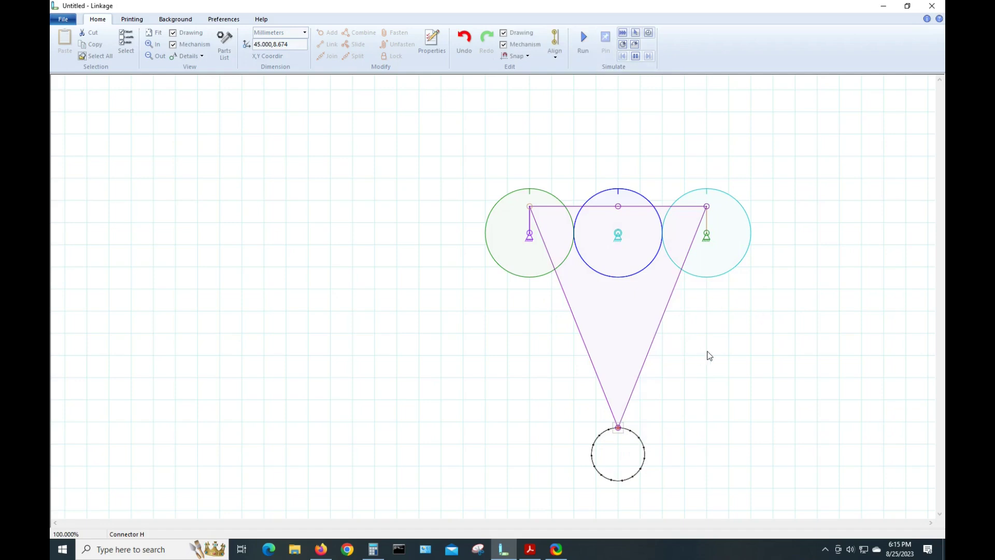
pyautogui.click(737, 353)
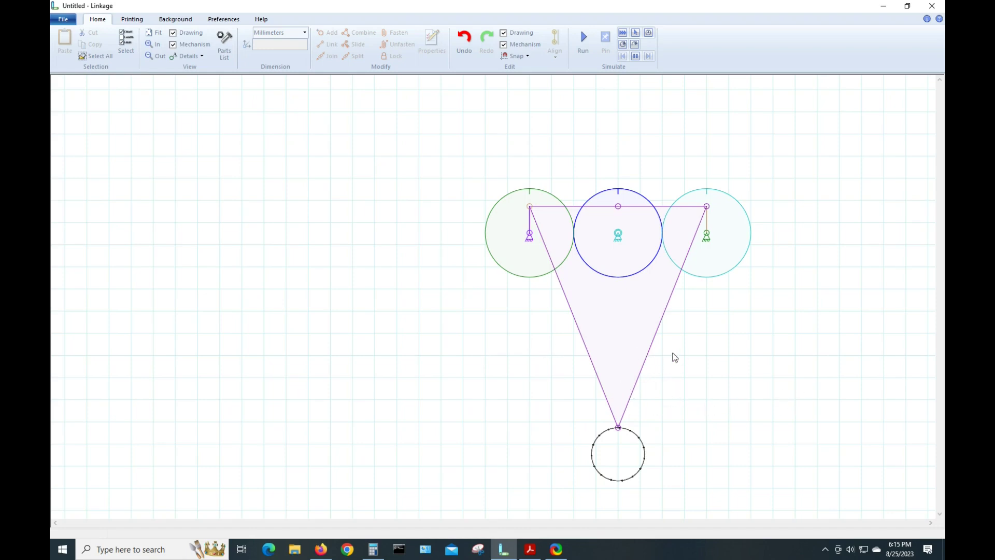
# - Add a connector to the triangular link and place it above the lowest connector at coordinates 45, 15.851
pyautogui.click(642, 360)
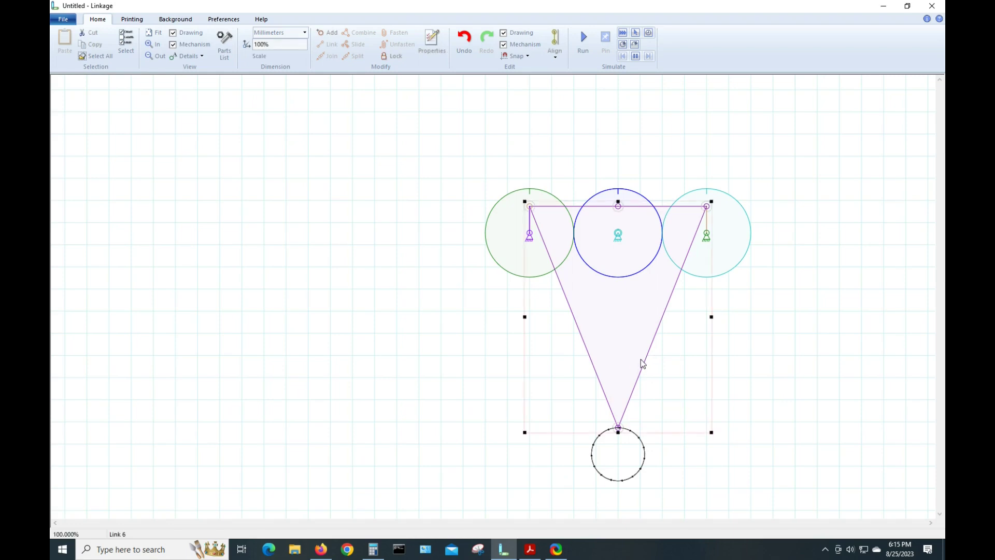
pyautogui.click(326, 34)
pyautogui.click(345, 288)
pyautogui.moveTo(620, 318); pyautogui.dragTo(620, 344)
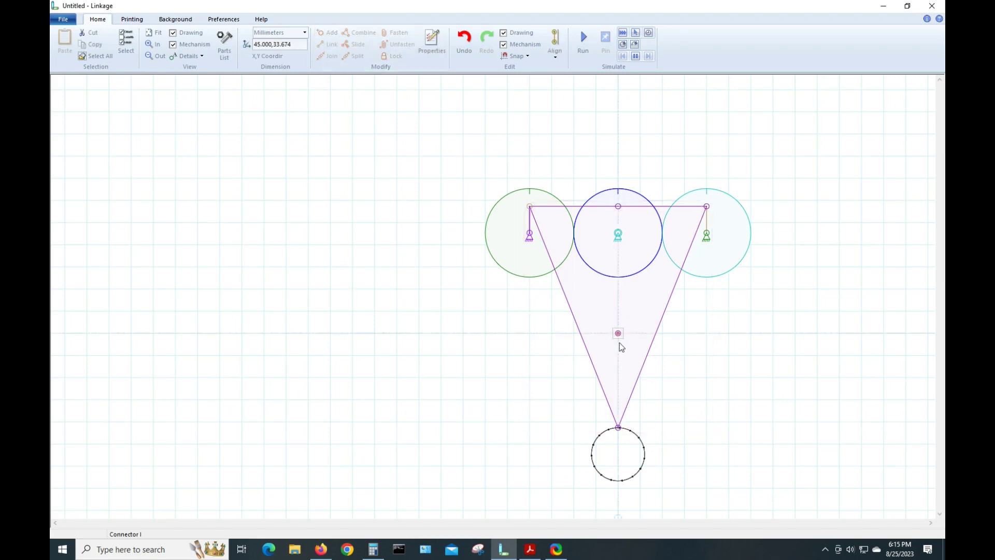
pyautogui.moveTo(621, 383); pyautogui.dragTo(621, 396)
# - Add a linked connector from the triangular link's inner connector and place its free end at coordinates 5, 50
pyautogui.rightClick(752, 370)
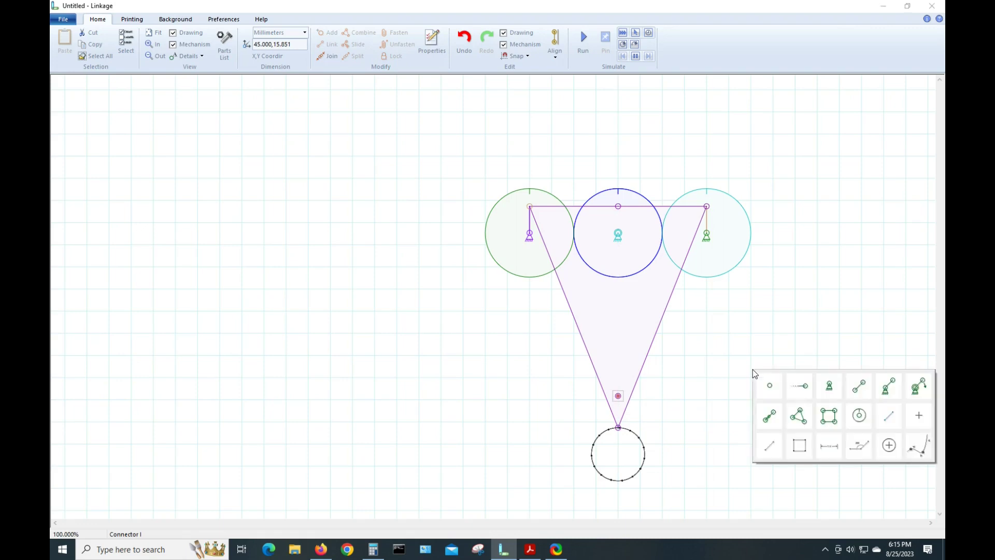
pyautogui.click(799, 390)
pyautogui.moveTo(754, 370); pyautogui.dragTo(708, 350)
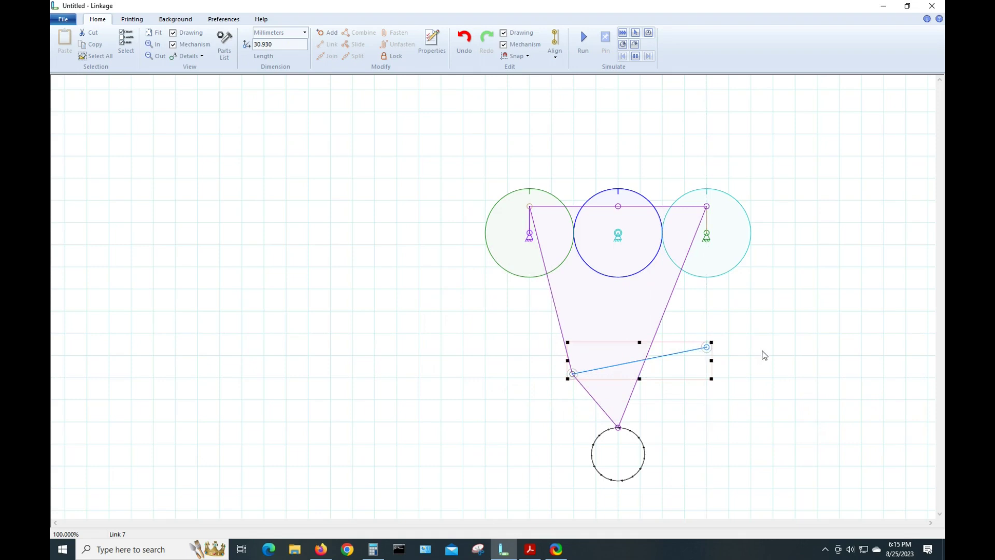
pyautogui.hotkey('ctrl', 'z')
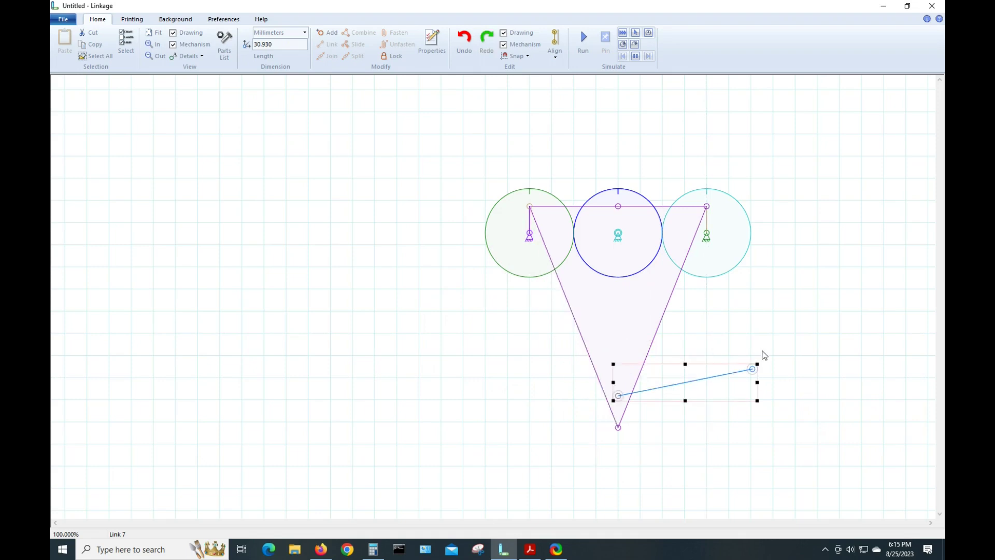
pyautogui.click(746, 320)
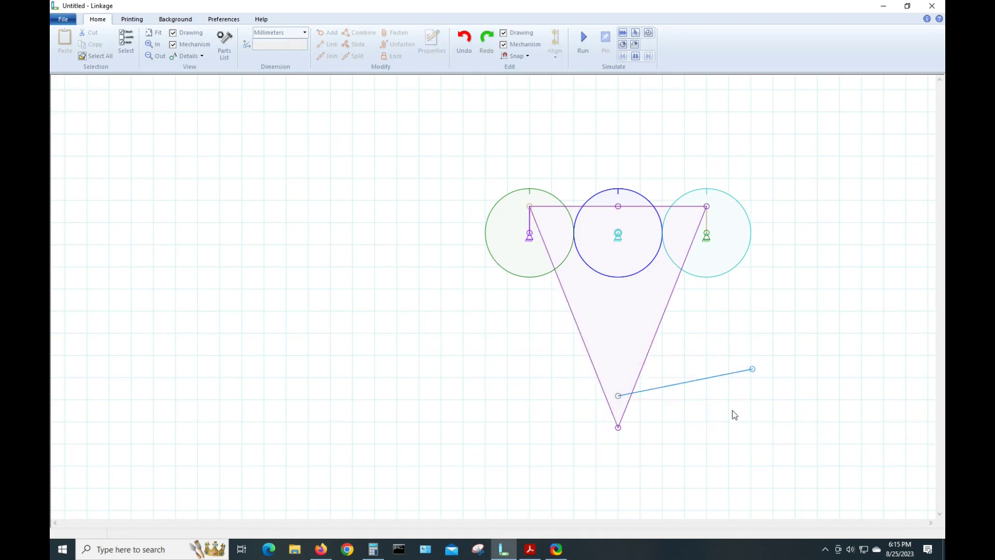
pyautogui.click(752, 369)
pyautogui.moveTo(752, 369); pyautogui.dragTo(440, 245)
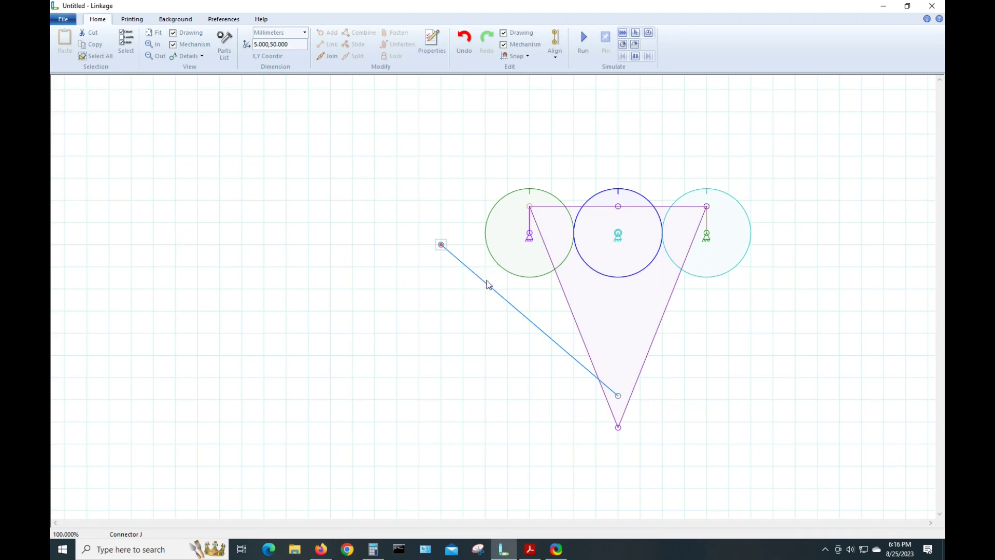
pyautogui.click(441, 308)
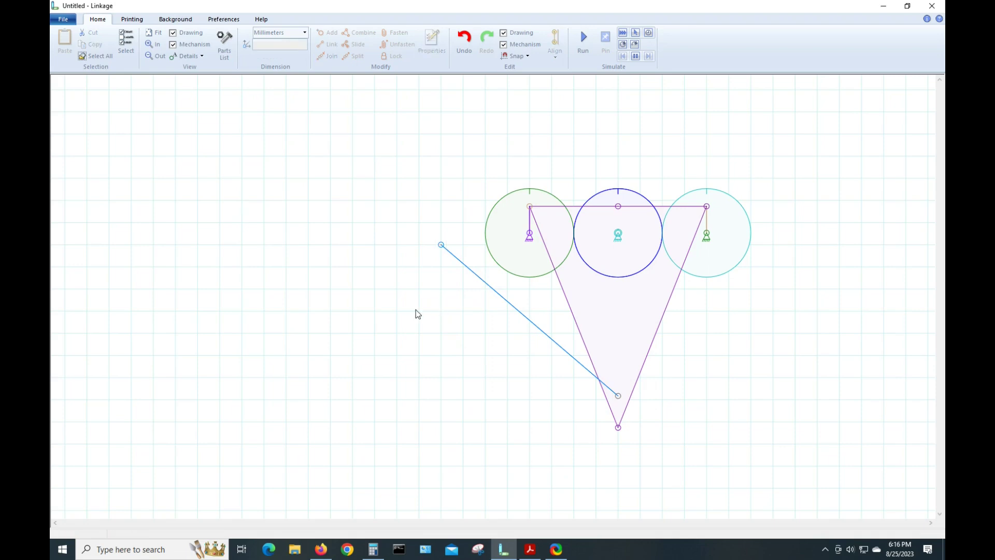
# - Add an anchor near the angled link's upper end at about 10.9, 47.3 and make the angled link slide on it
pyautogui.rightClick(418, 310)
pyautogui.click(494, 328)
pyautogui.moveTo(418, 311); pyautogui.dragTo(468, 261)
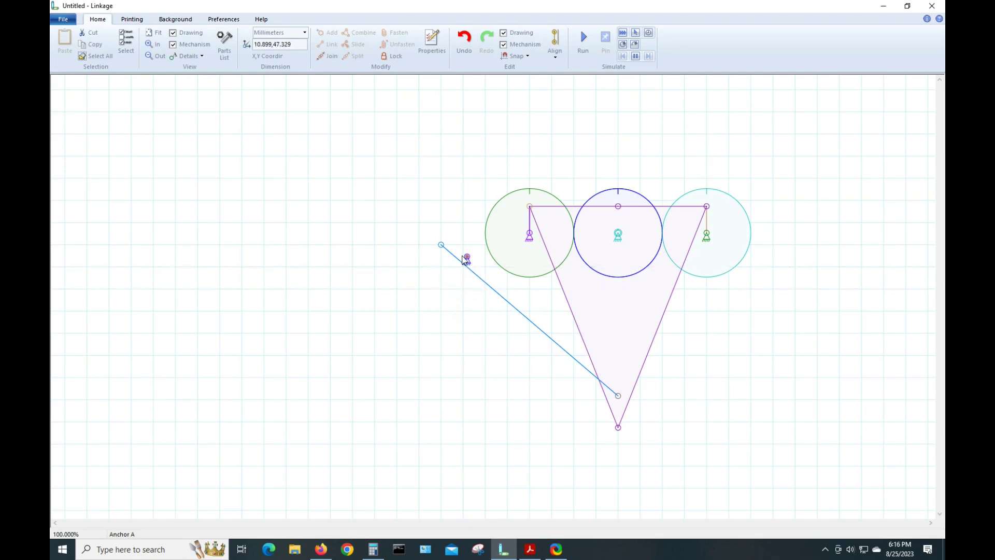
pyautogui.keyDown('shift'); pyautogui.click(486, 289); pyautogui.keyUp('shift')
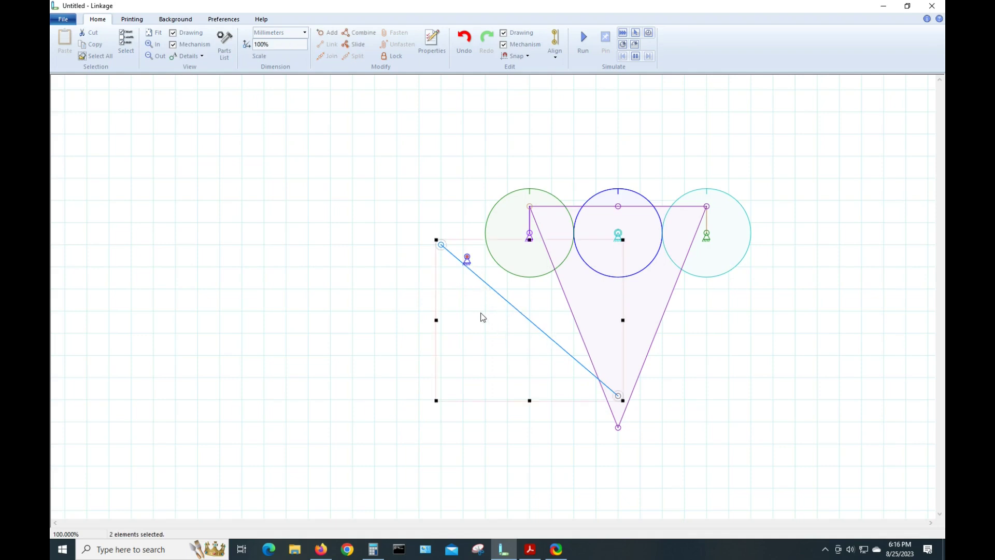
pyautogui.click(358, 45)
pyautogui.click(446, 149)
# - Move the angled link's upper connector to about 6, 49.2 and run the simulation to test the sliding motion
pyautogui.moveTo(441, 245); pyautogui.dragTo(445, 249)
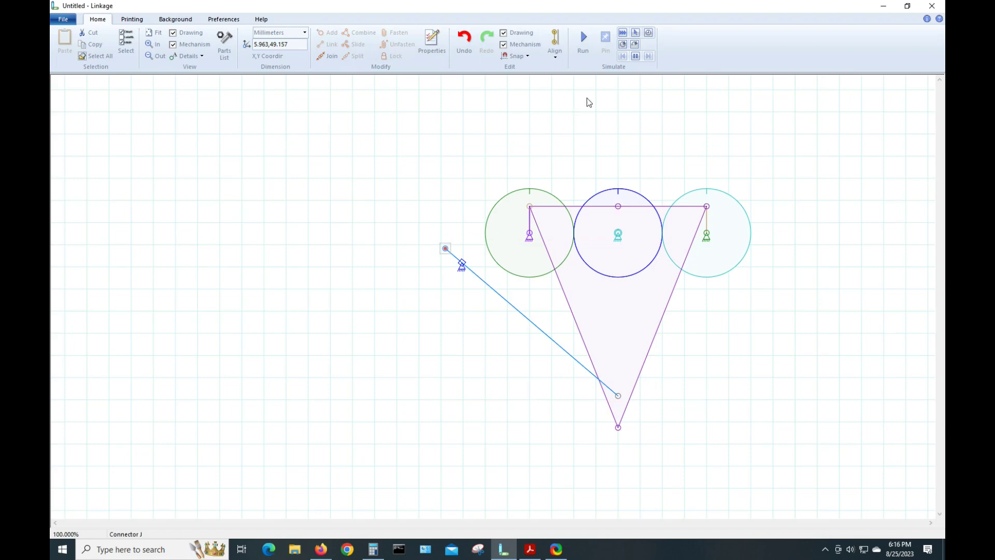
pyautogui.click(582, 48)
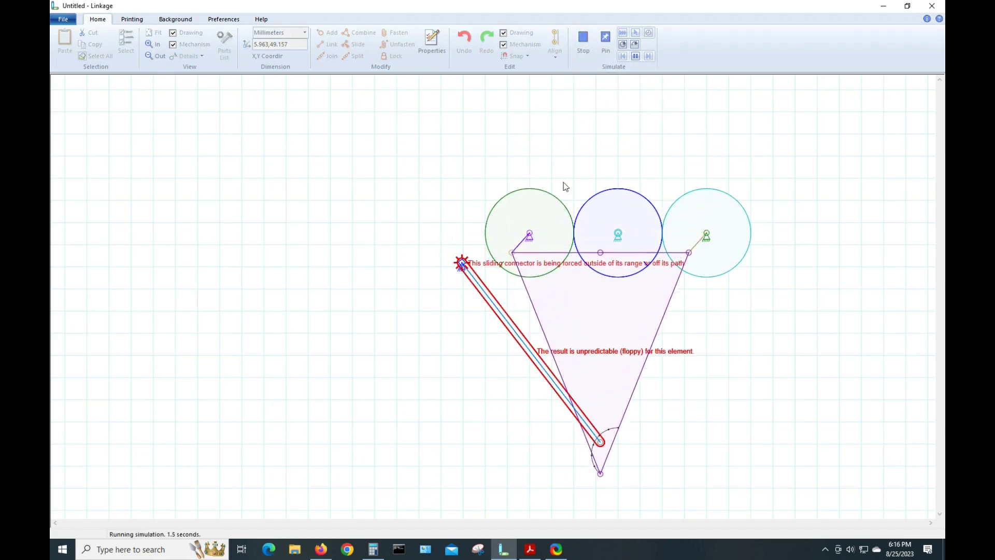
pyautogui.click(583, 52)
# - Extend the angled link by moving its upper connector to about -2, 62.3, and run the simulation again
pyautogui.moveTo(447, 250); pyautogui.dragTo(410, 190)
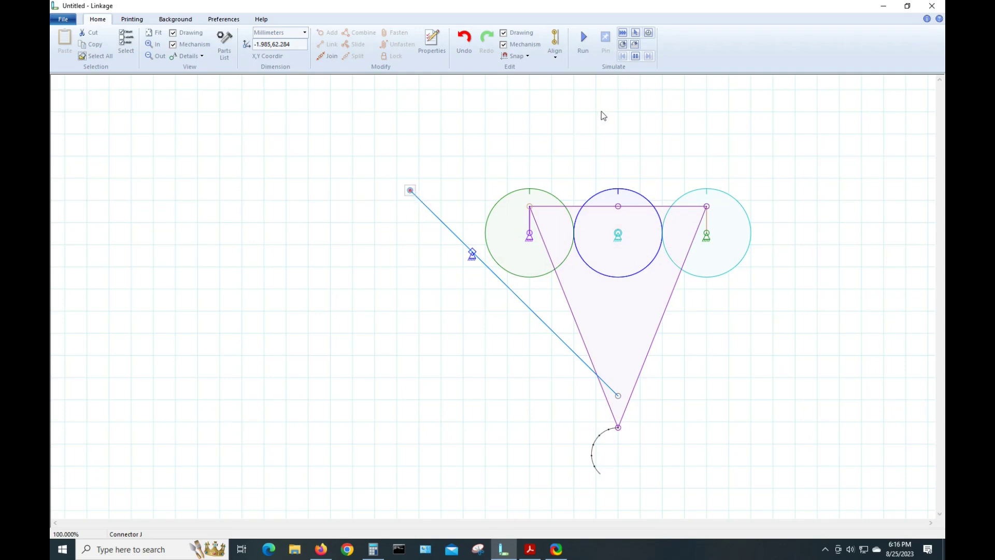
pyautogui.click(583, 41)
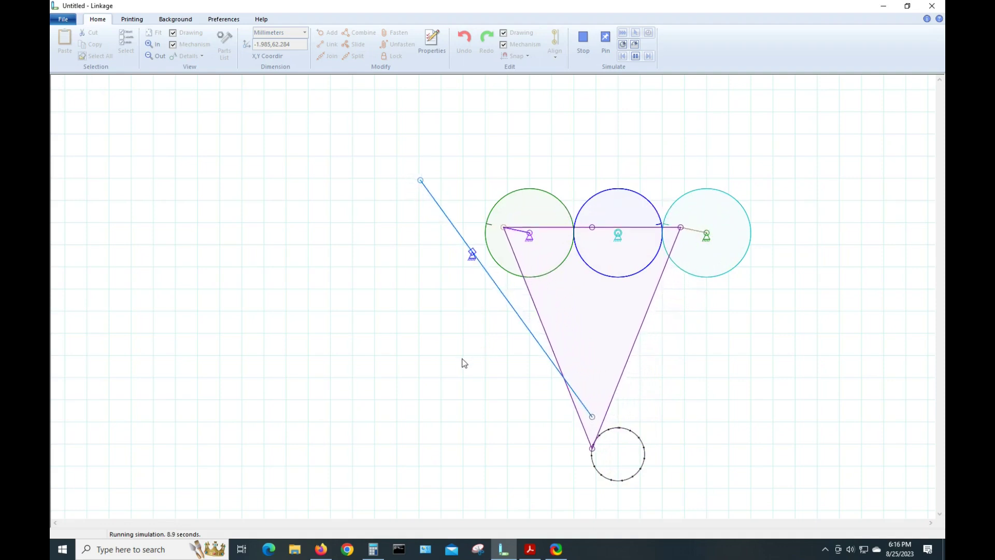
pyautogui.click(583, 55)
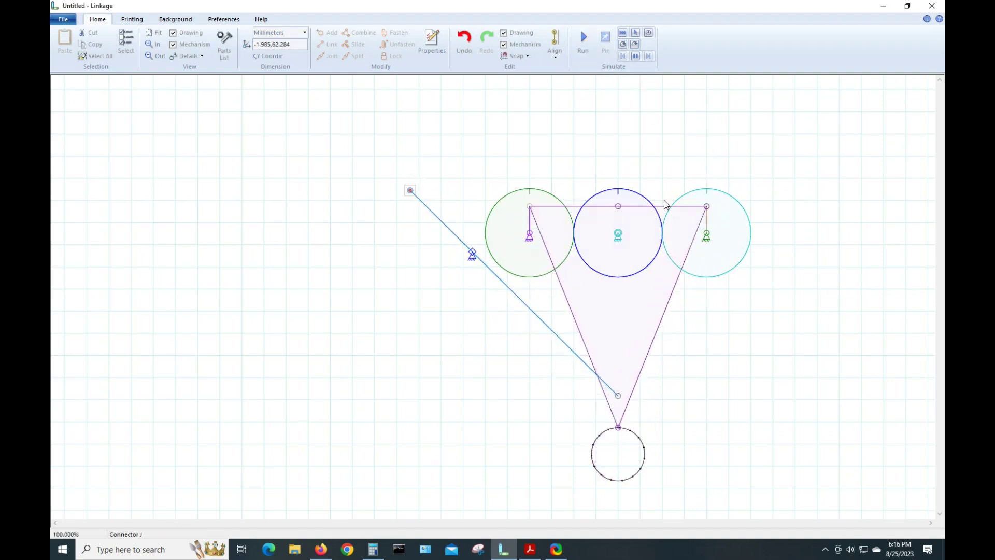
# - Display the triangular link as solid through its link properties
pyautogui.click(664, 319)
pyautogui.rightClick(663, 317)
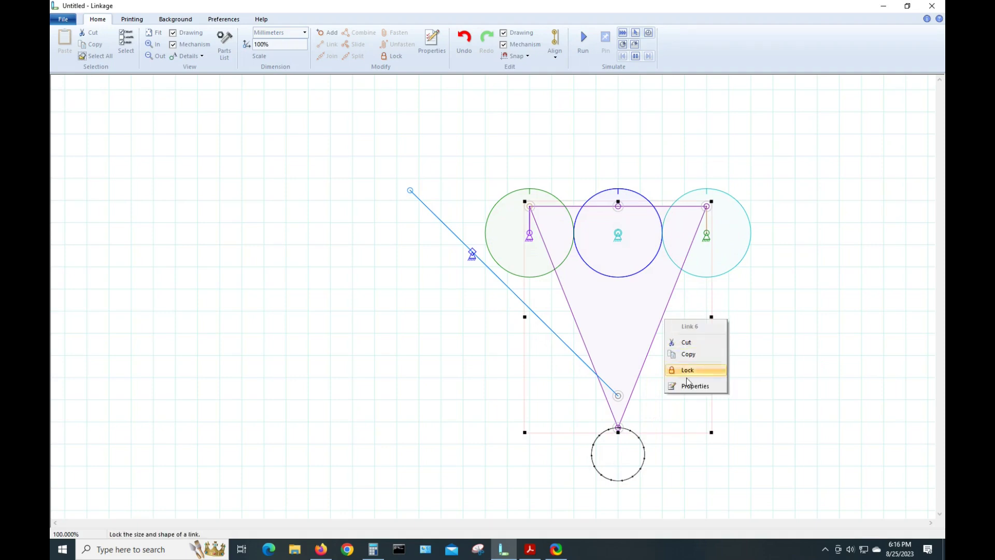
pyautogui.click(687, 385)
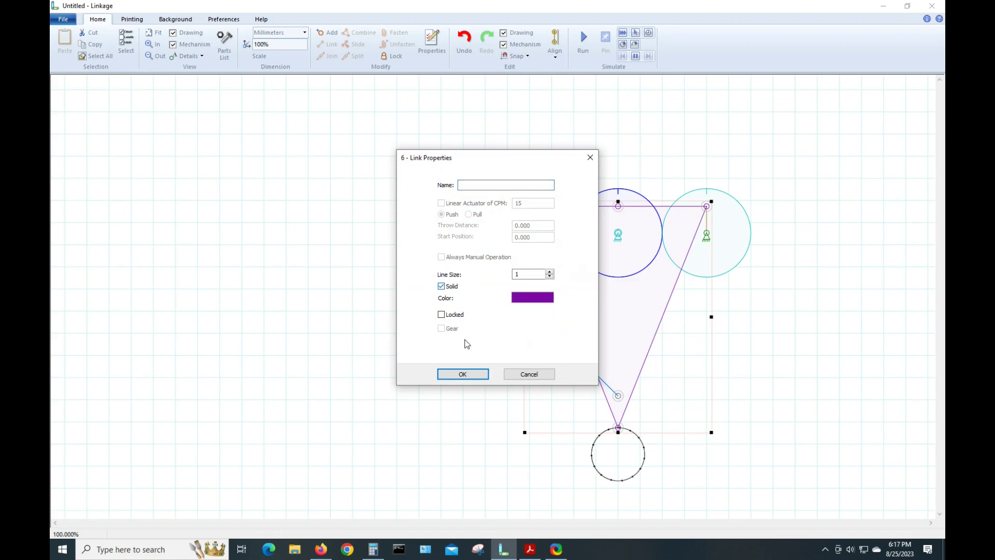
pyautogui.click(461, 374)
pyautogui.click(387, 372)
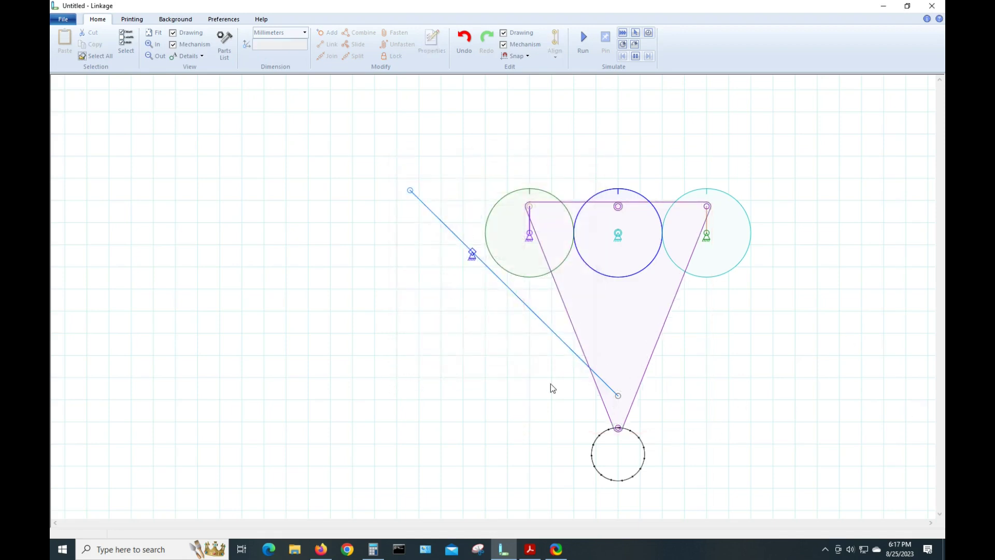
# - Display the angled sliding link as solid and run the simulation to test the complete mechanism
pyautogui.click(527, 308)
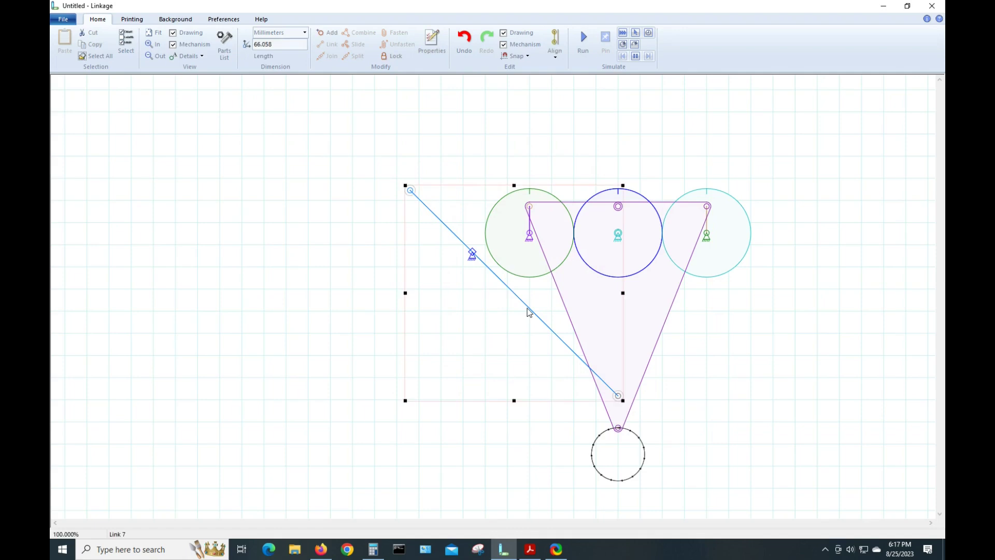
pyautogui.rightClick(527, 308)
pyautogui.click(543, 379)
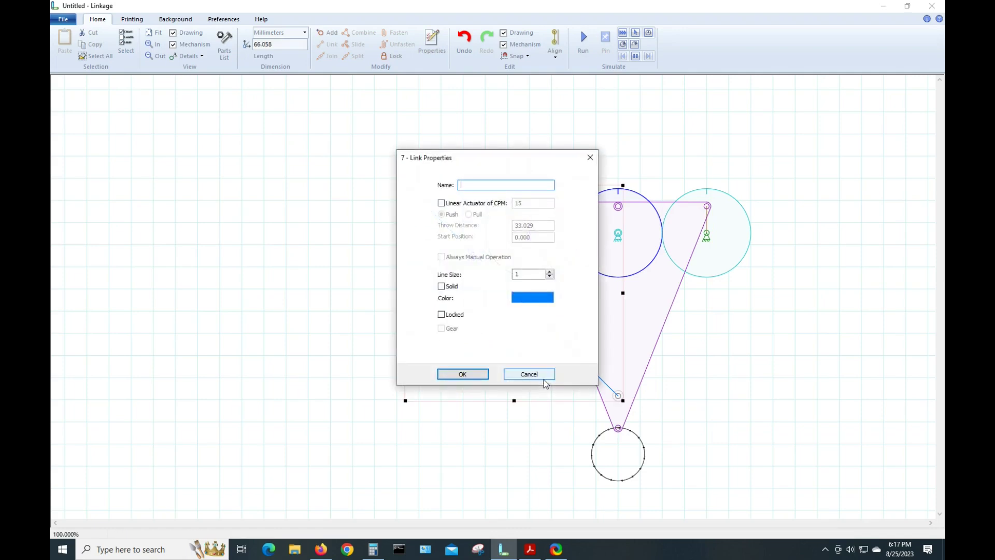
pyautogui.click(441, 287)
pyautogui.click(461, 374)
pyautogui.click(471, 349)
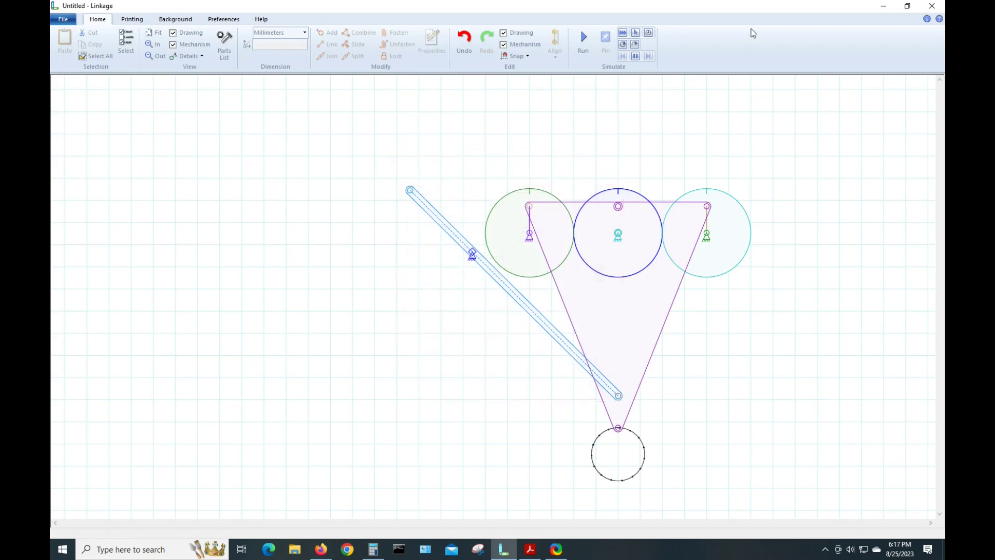
pyautogui.click(583, 38)
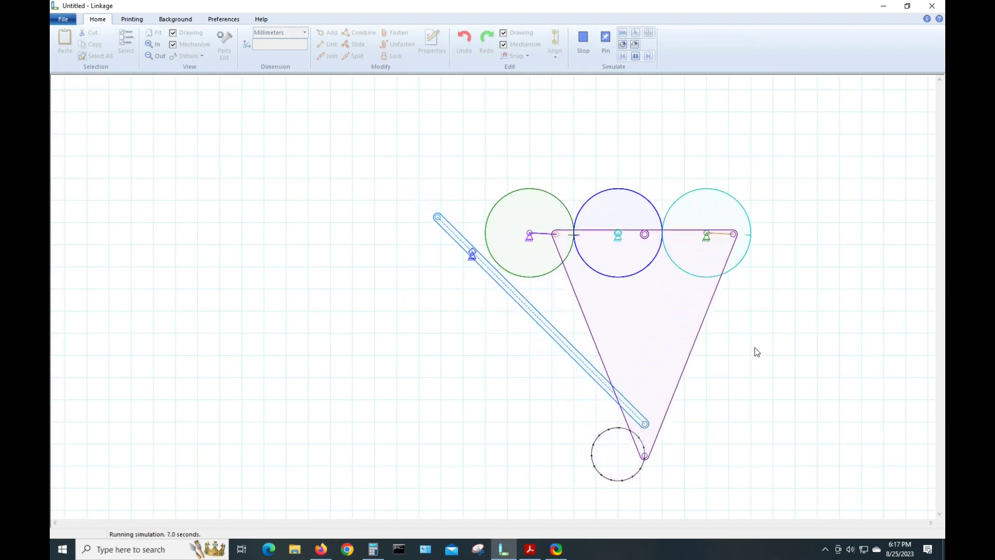
pyautogui.click(582, 45)
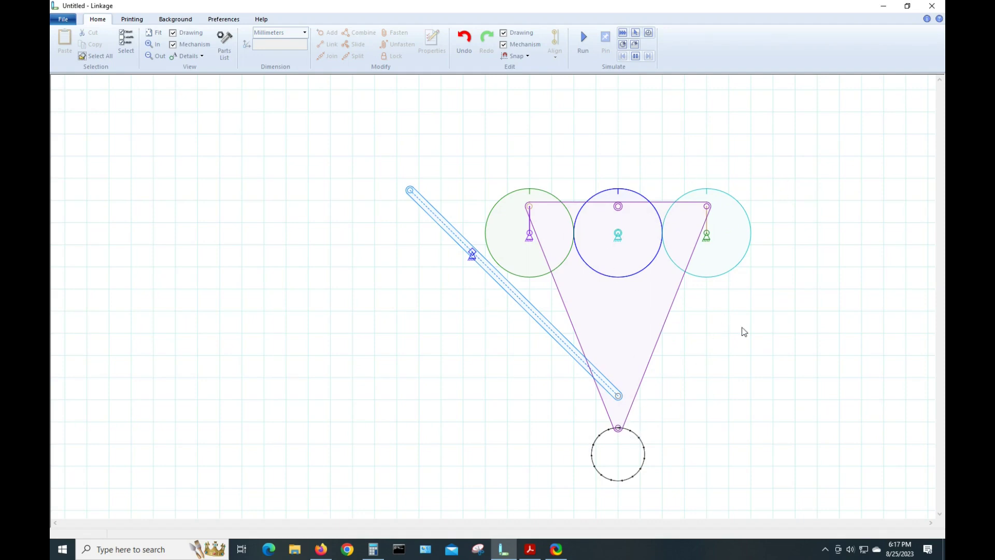
pyautogui.click(660, 333)
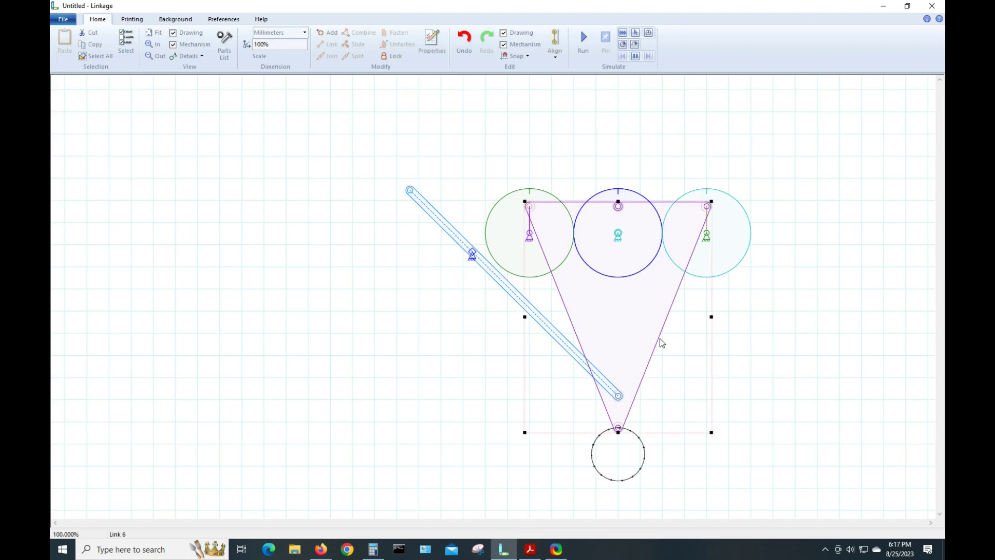
pyautogui.click(433, 108)
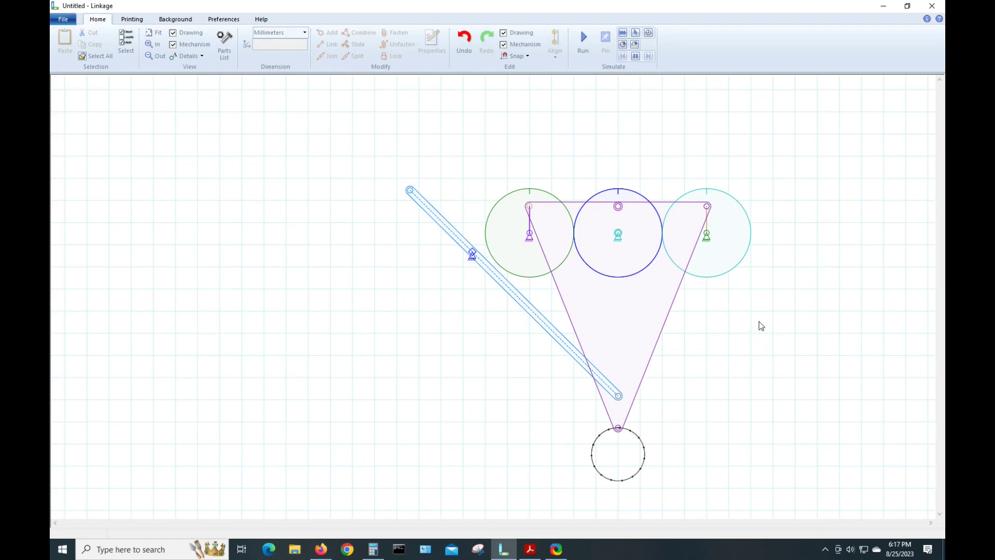
# - Insert a four-cornered drawing polyline in the empty area beside the triangular link
pyautogui.rightClick(763, 335)
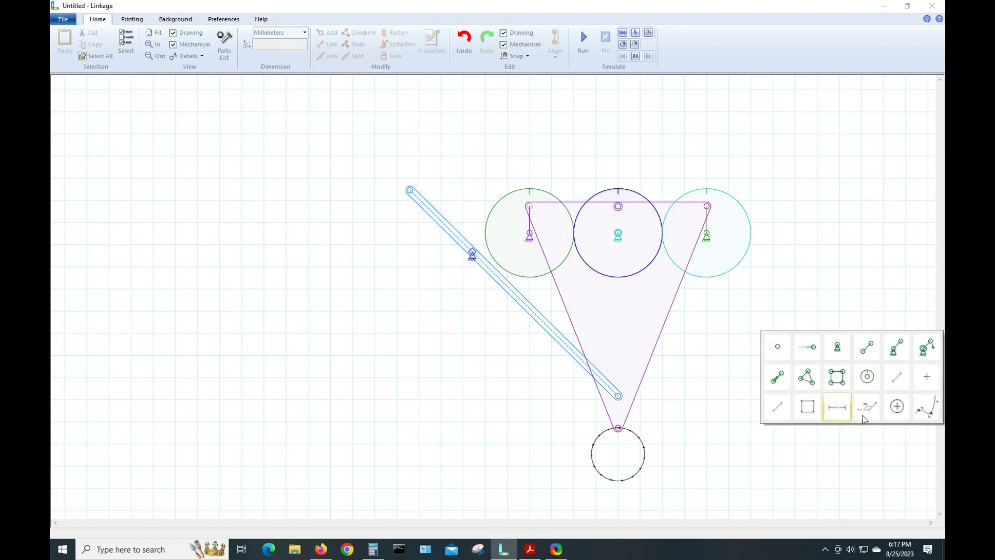
pyautogui.click(810, 411)
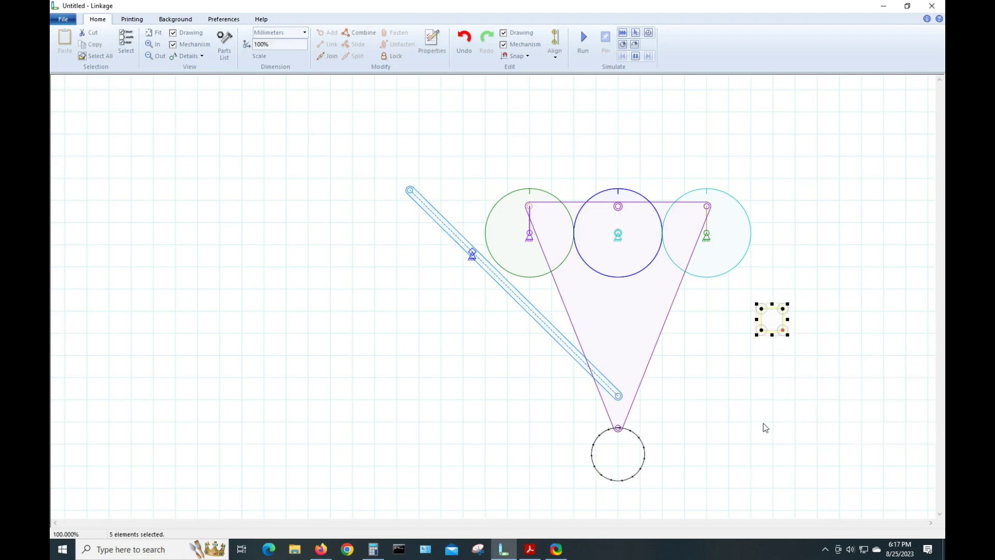
pyautogui.click(706, 407)
# - Reshape the polyline into a trapezoid around the triangular link's lower point, spanning corners about 33.4, 2.9 and 52.8, 12.2, and run the simulation
pyautogui.moveTo(762, 310); pyautogui.dragTo(574, 427)
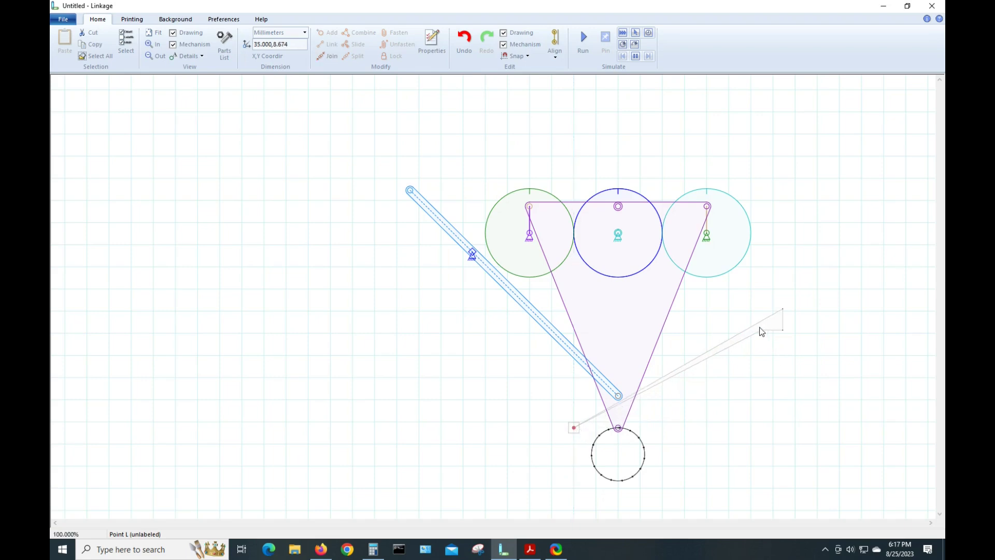
pyautogui.moveTo(761, 331); pyautogui.dragTo(570, 413)
pyautogui.moveTo(782, 332); pyautogui.dragTo(679, 454)
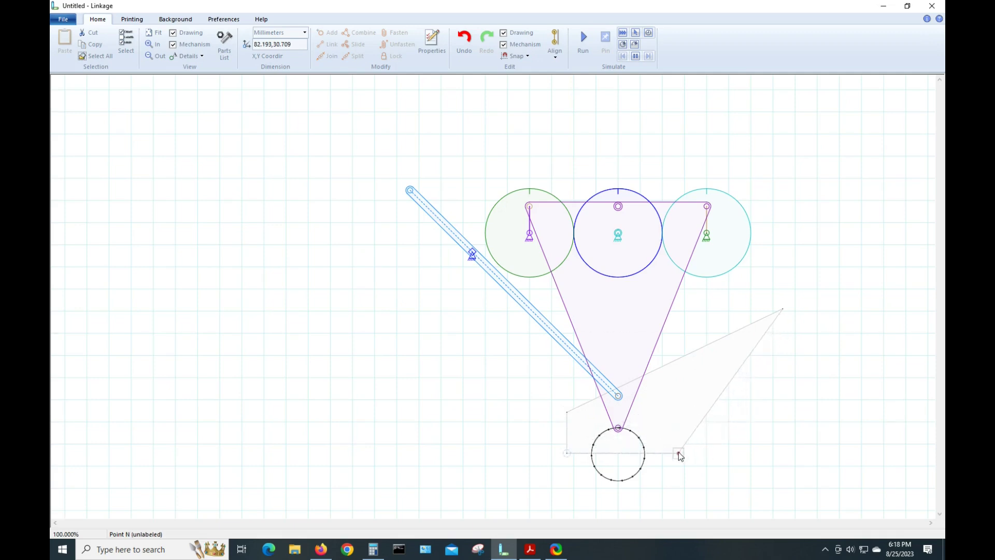
pyautogui.moveTo(782, 309); pyautogui.dragTo(653, 413)
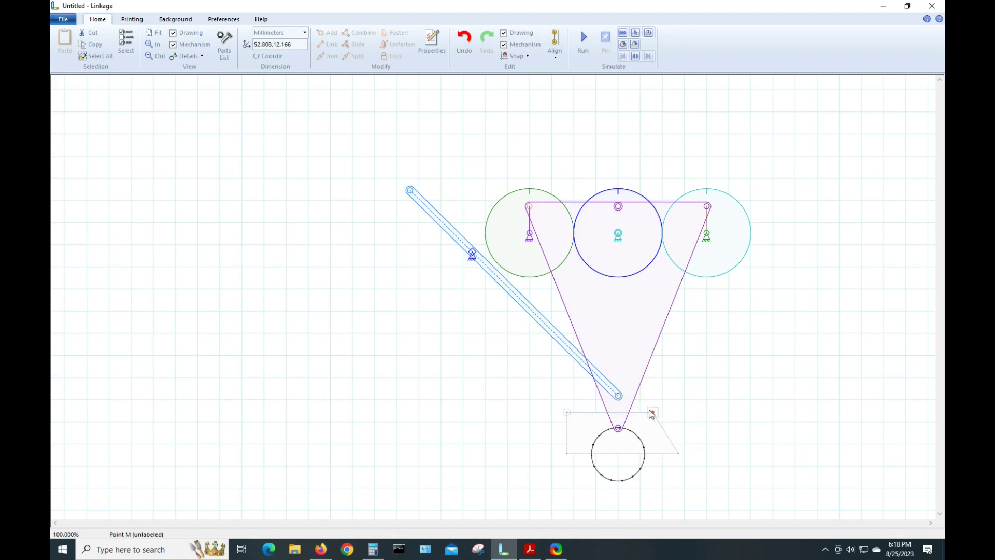
pyautogui.moveTo(567, 413); pyautogui.dragTo(583, 413)
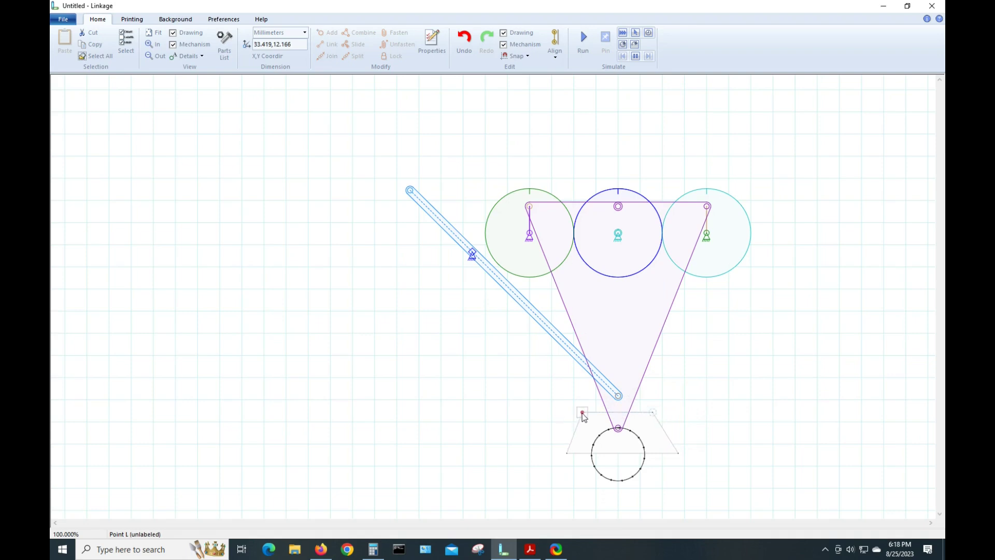
pyautogui.click(567, 453)
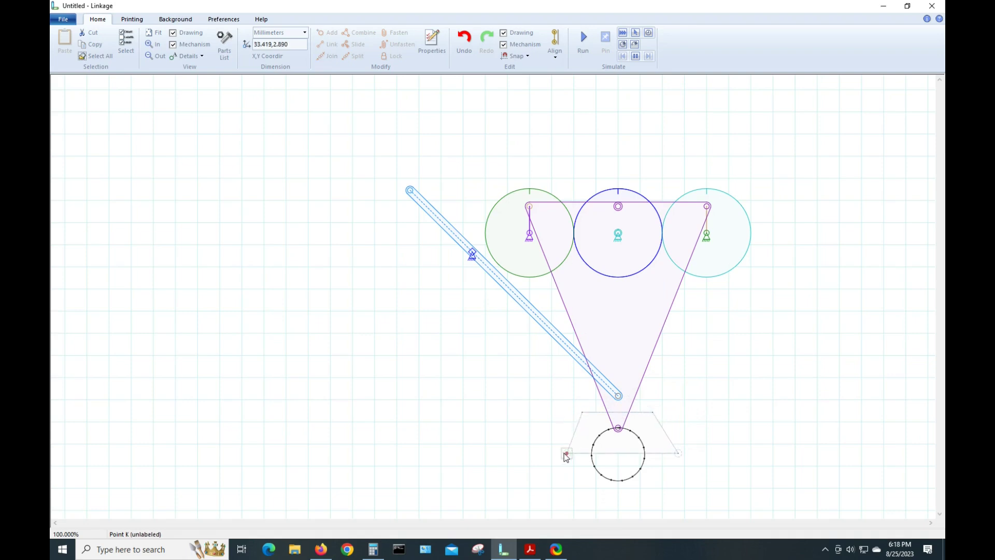
pyautogui.click(674, 402)
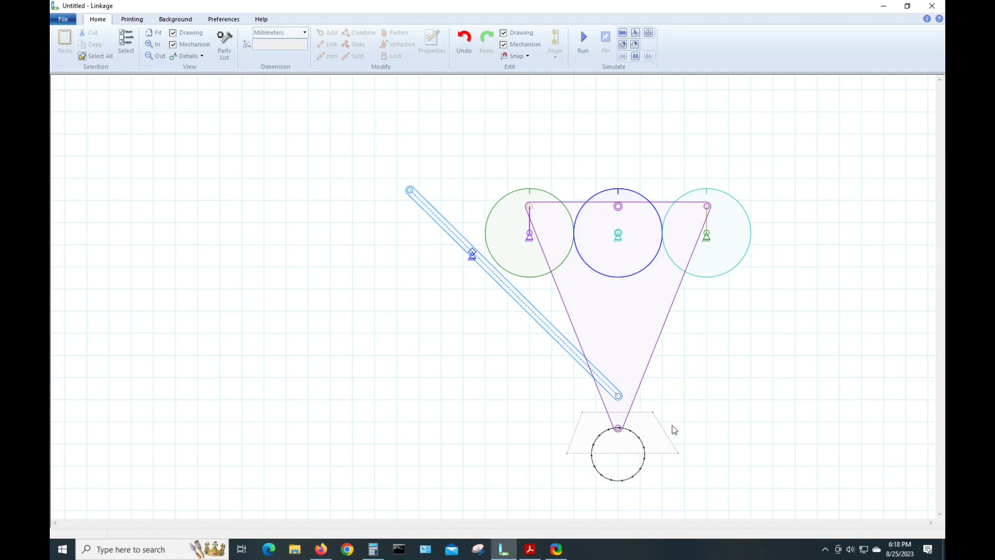
pyautogui.click(583, 41)
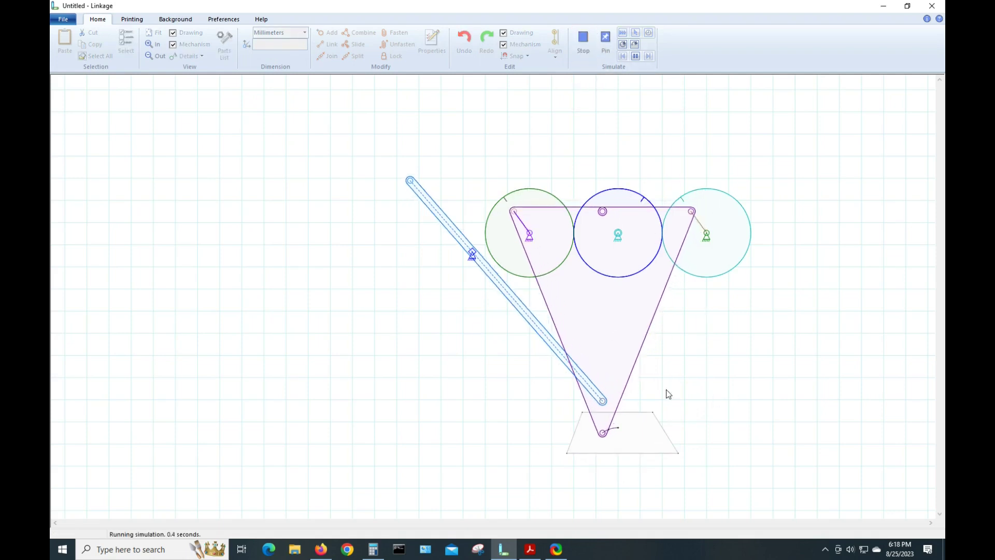
pyautogui.click(589, 55)
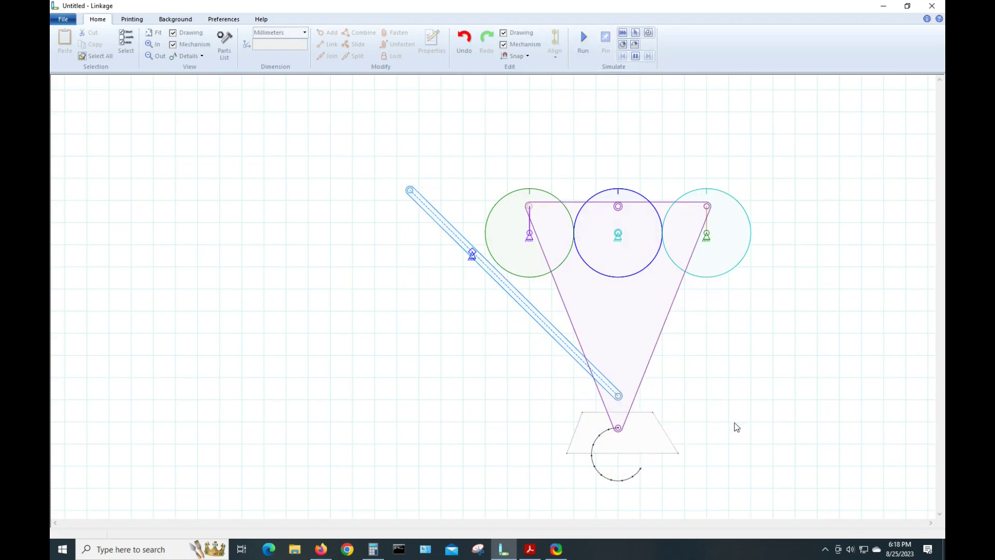
# - Fasten the trapezoid polyline to the triangular link and run the simulation to test their combined motion
pyautogui.click(665, 435)
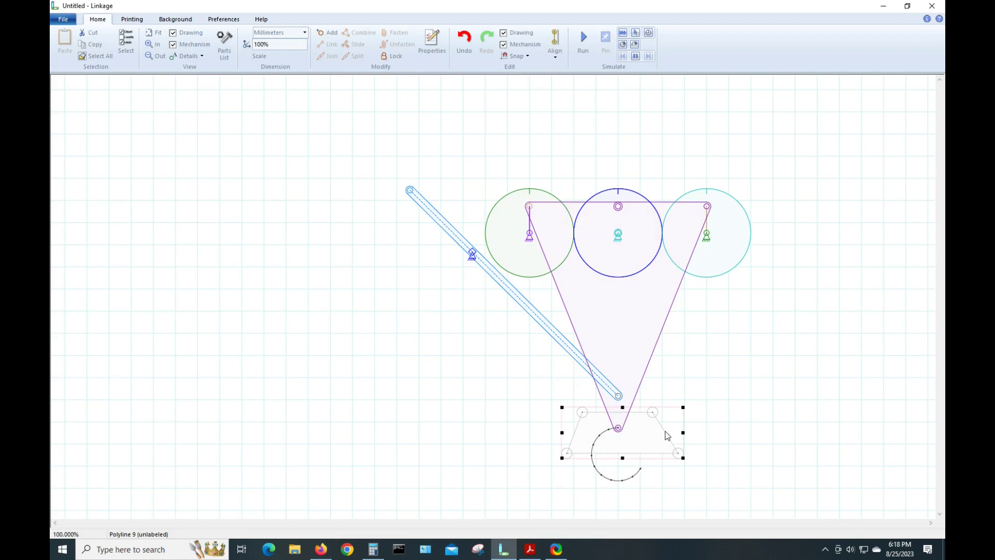
pyautogui.keyDown('shift'); pyautogui.click(658, 337); pyautogui.keyUp('shift')
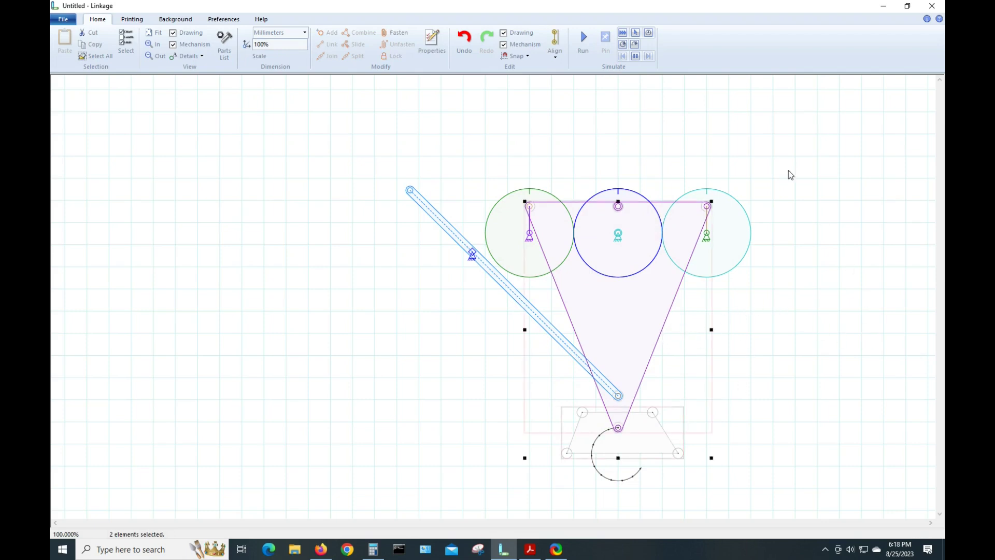
pyautogui.click(399, 36)
pyautogui.click(493, 113)
pyautogui.click(590, 54)
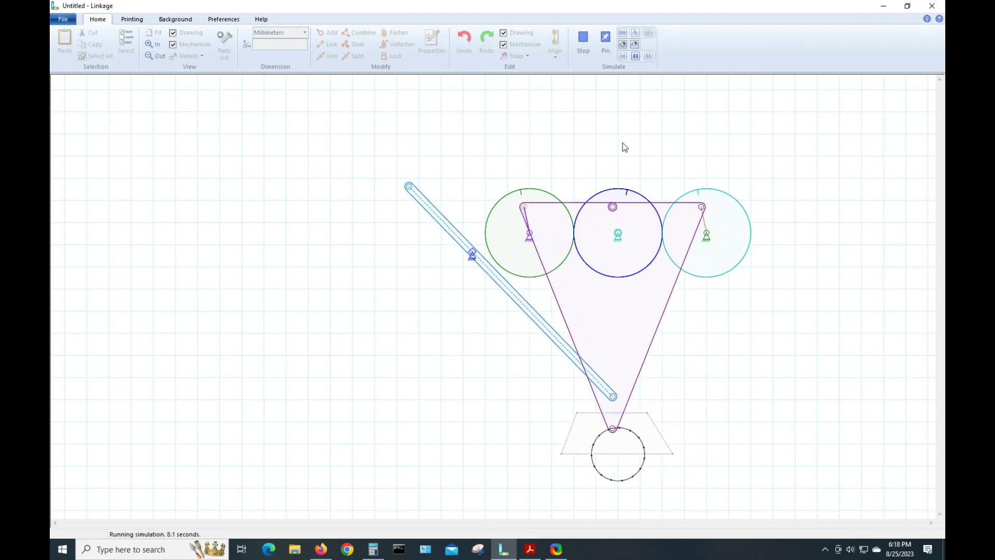
pyautogui.click(587, 46)
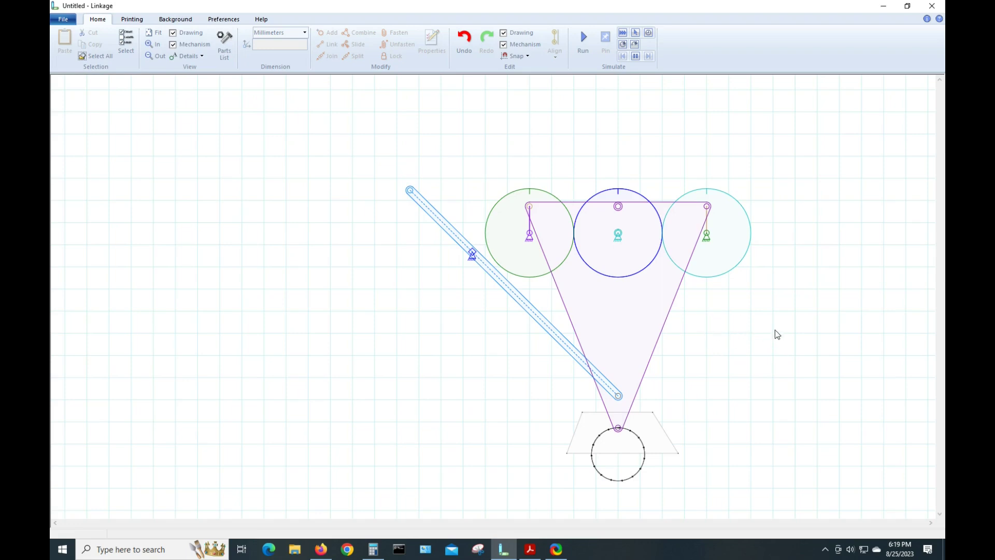
pyautogui.scroll(-1, 775, 329)
pyautogui.scroll(-1, 773, 337)
pyautogui.moveTo(805, 375); pyautogui.dragTo(630, 289)
pyautogui.scroll(1, 627, 286)
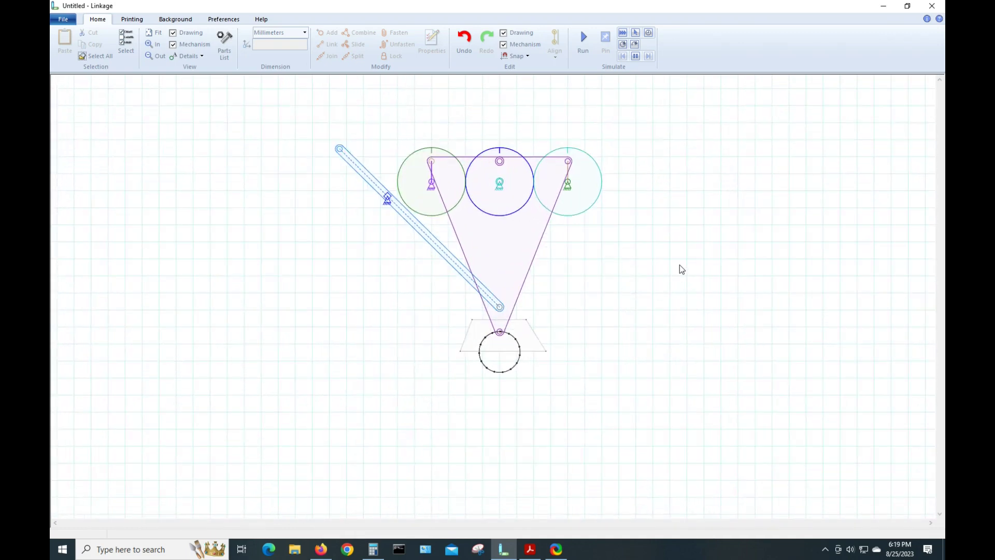
pyautogui.moveTo(605, 272); pyautogui.dragTo(658, 289)
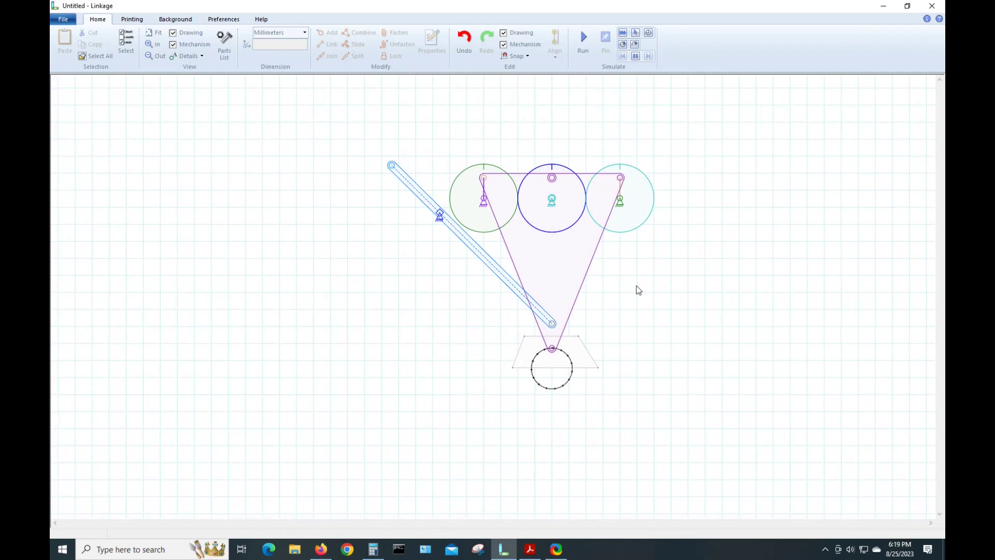